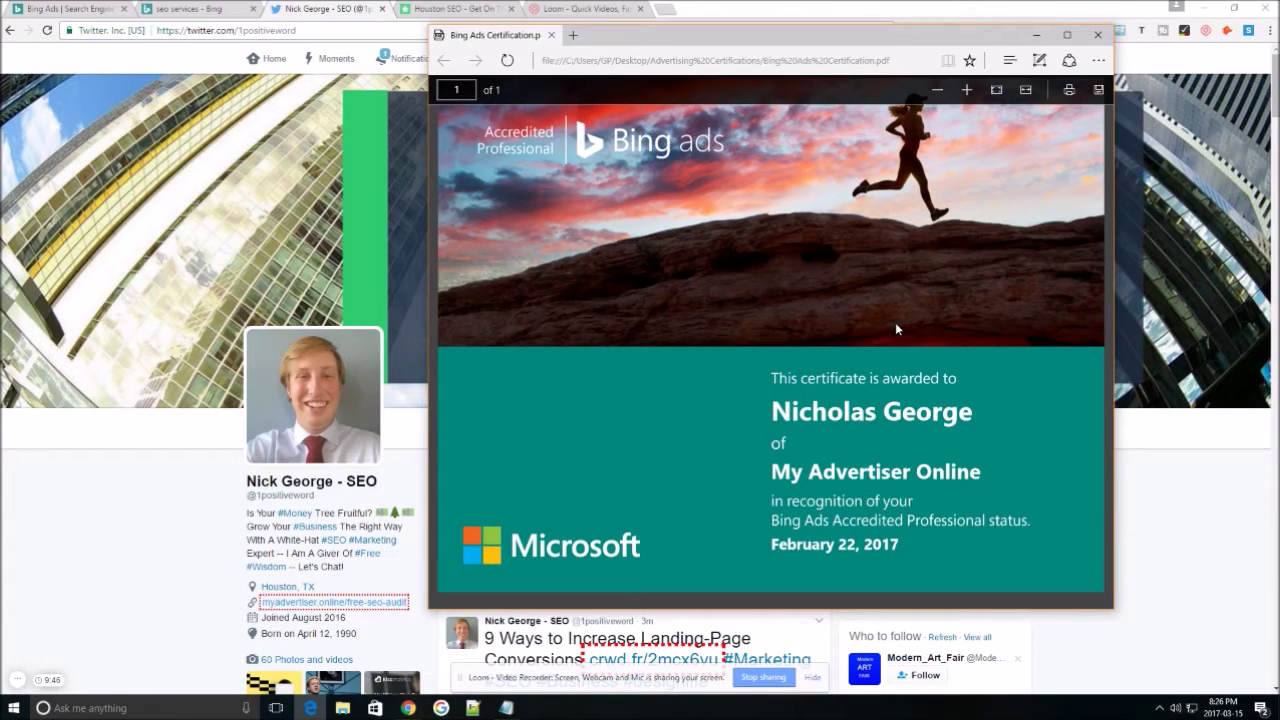
Put away the certificate window and sign in to Bing Ads with the saved account e-mail address
click(1040, 38)
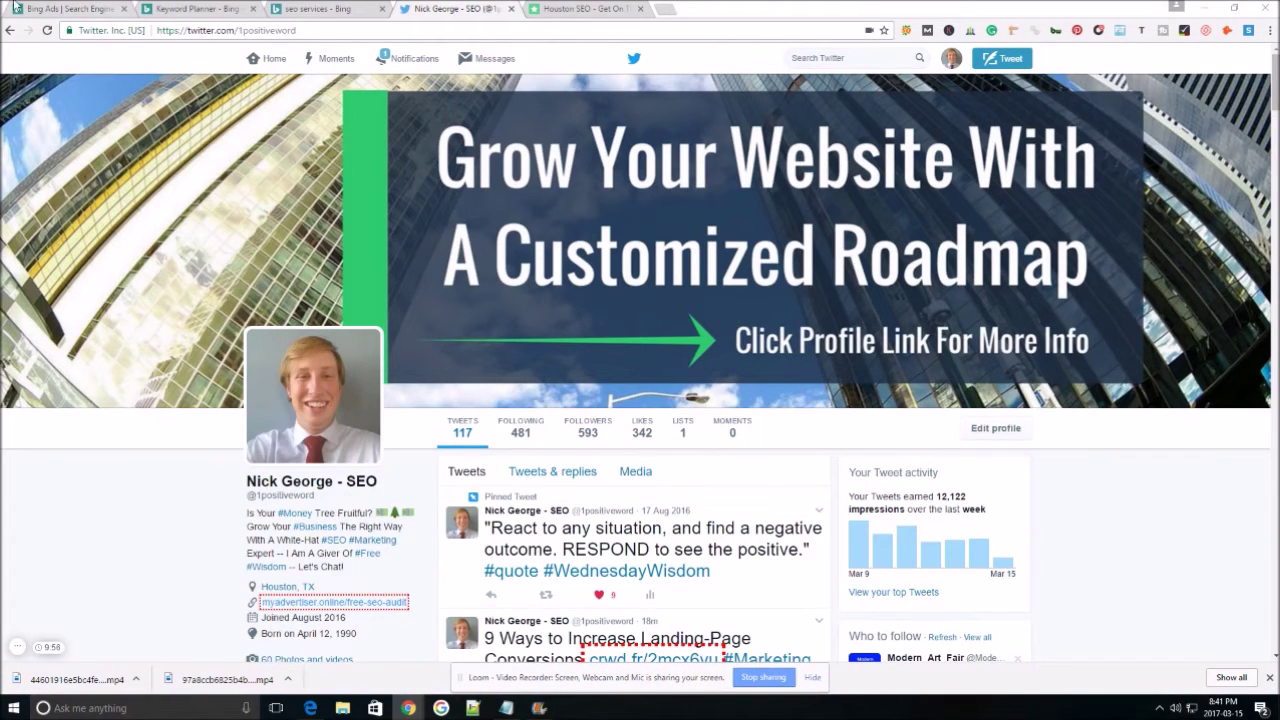
click(15, 9)
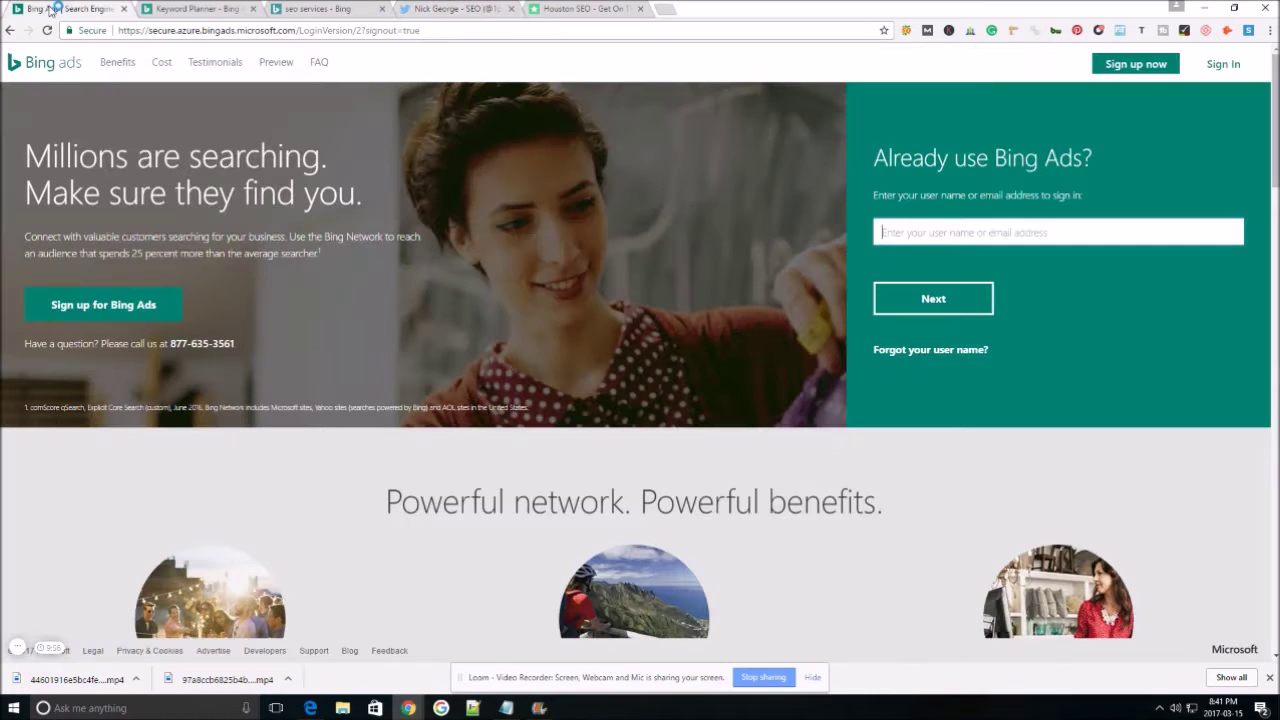
click(928, 235)
key(Down)
key(Return)
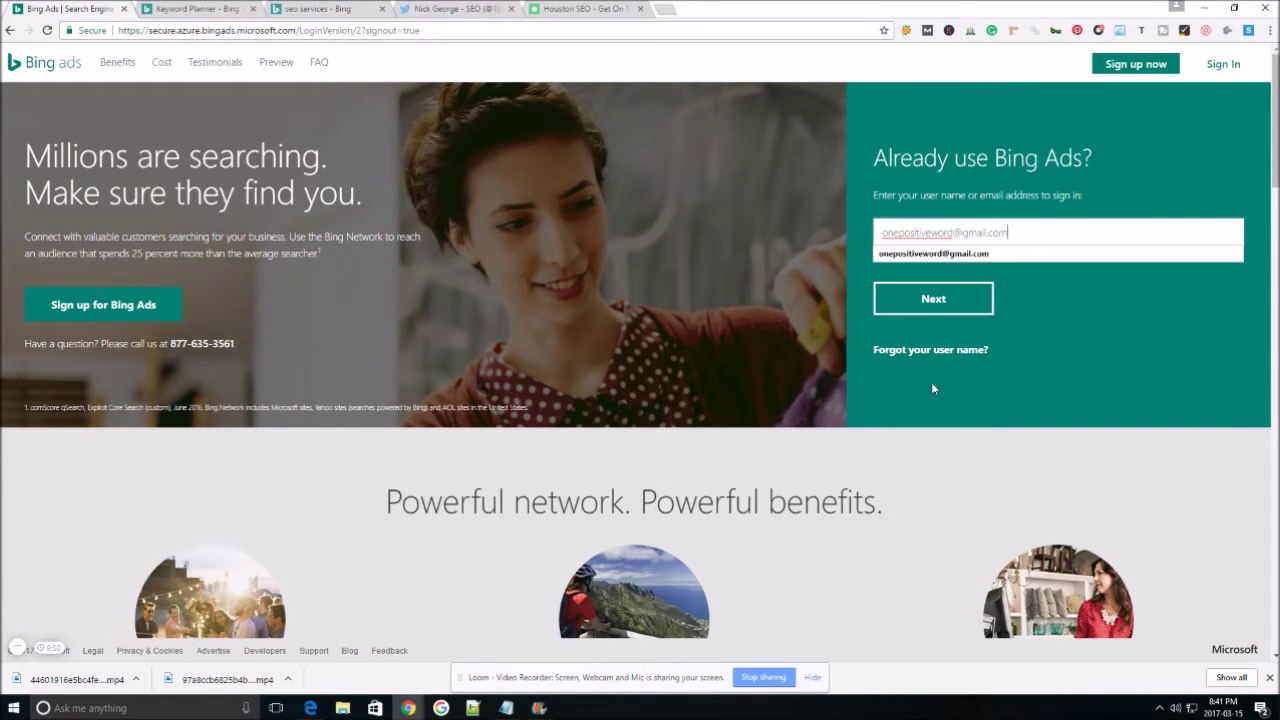
click(913, 297)
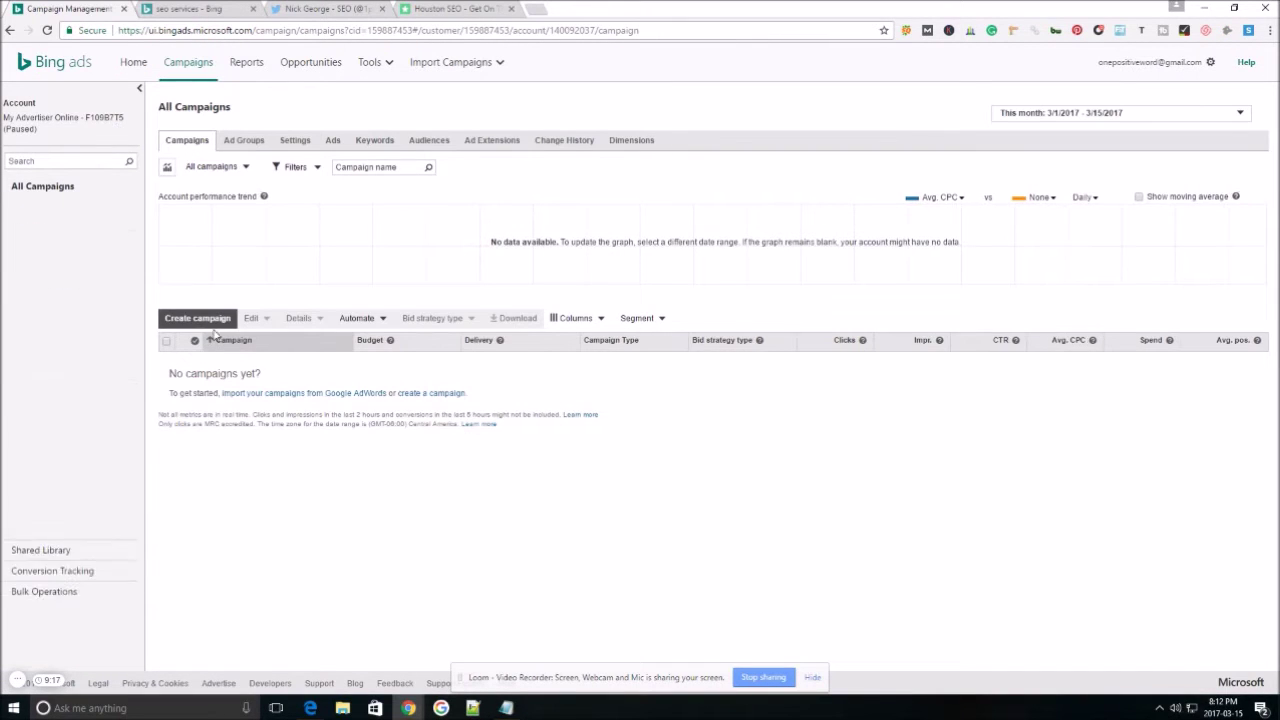
Create a campaign with the goal Visits to my website and name it SEO
click(191, 322)
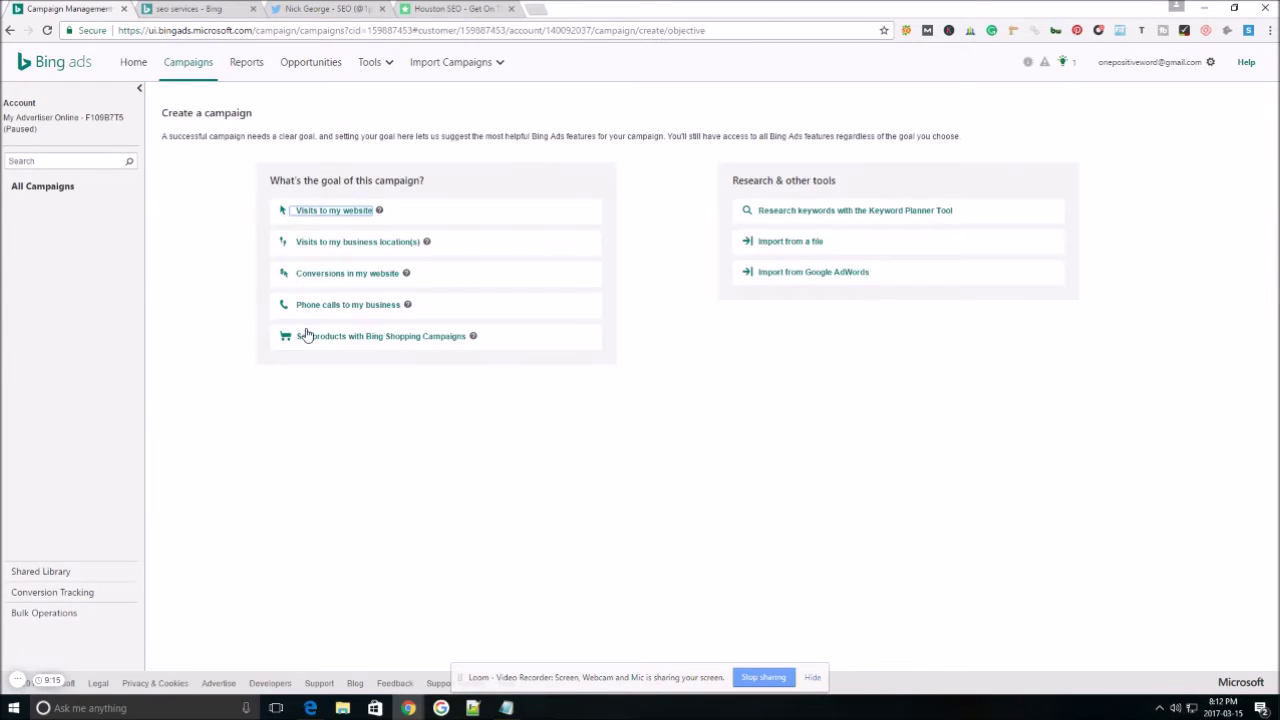
click(352, 210)
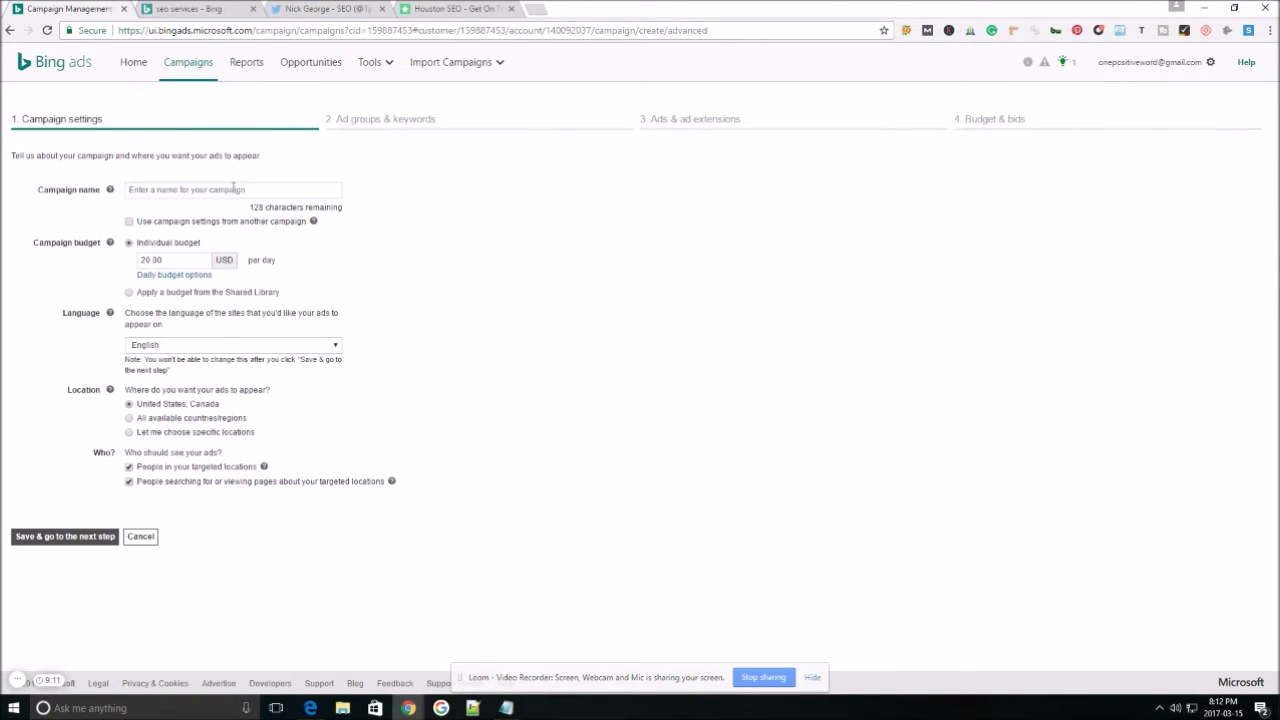
click(233, 189)
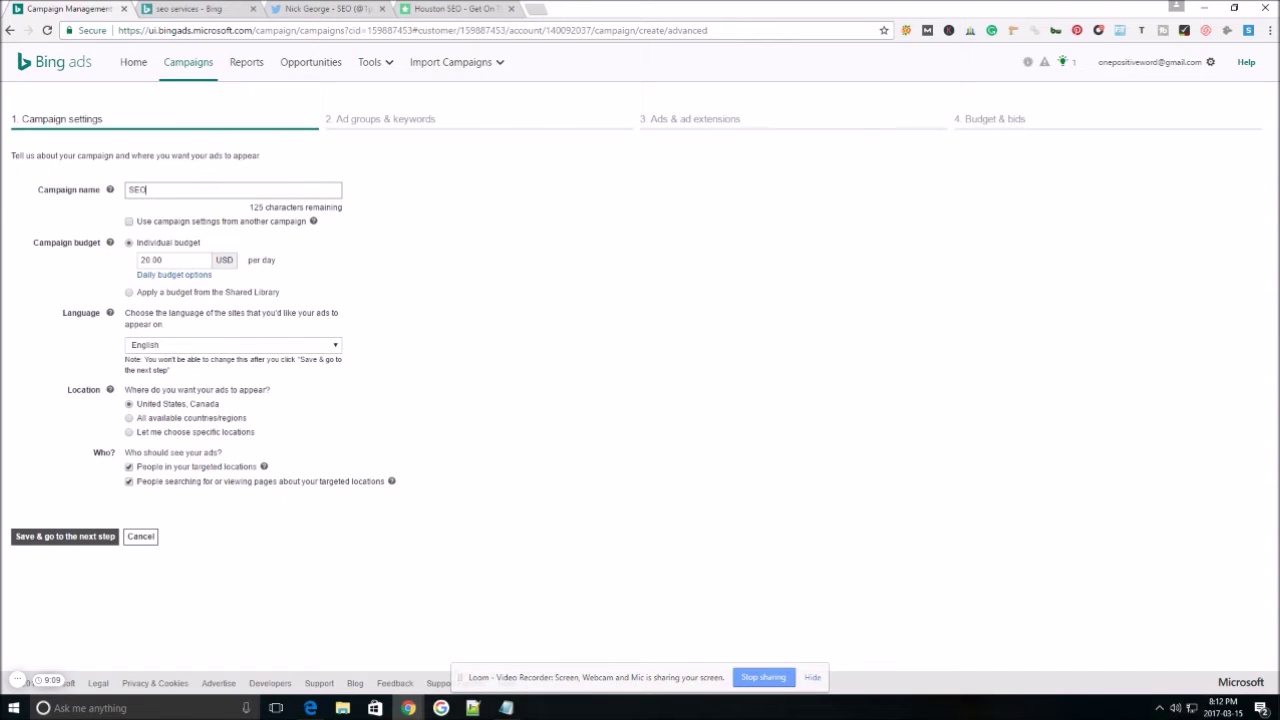
click(185, 259)
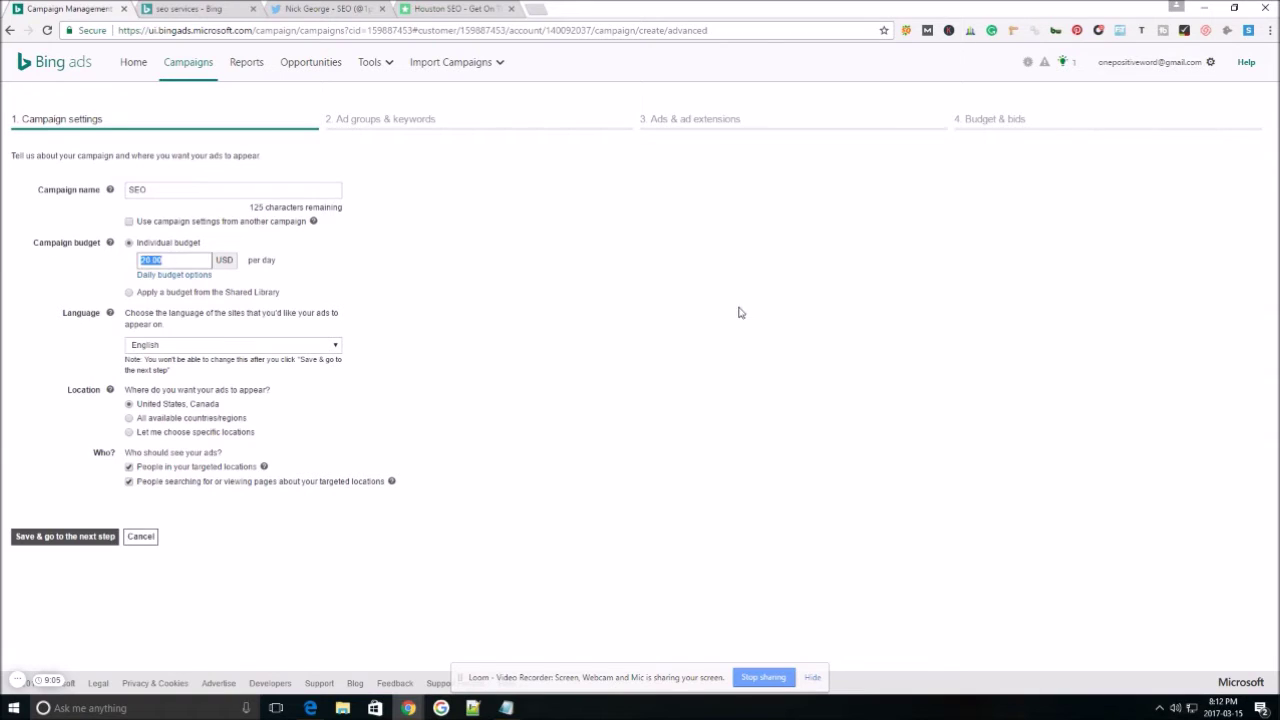
click(740, 312)
Choose specific locations for the ads, search for Houston, Tx and target 25 miles around Houston, Texas, United States
click(140, 432)
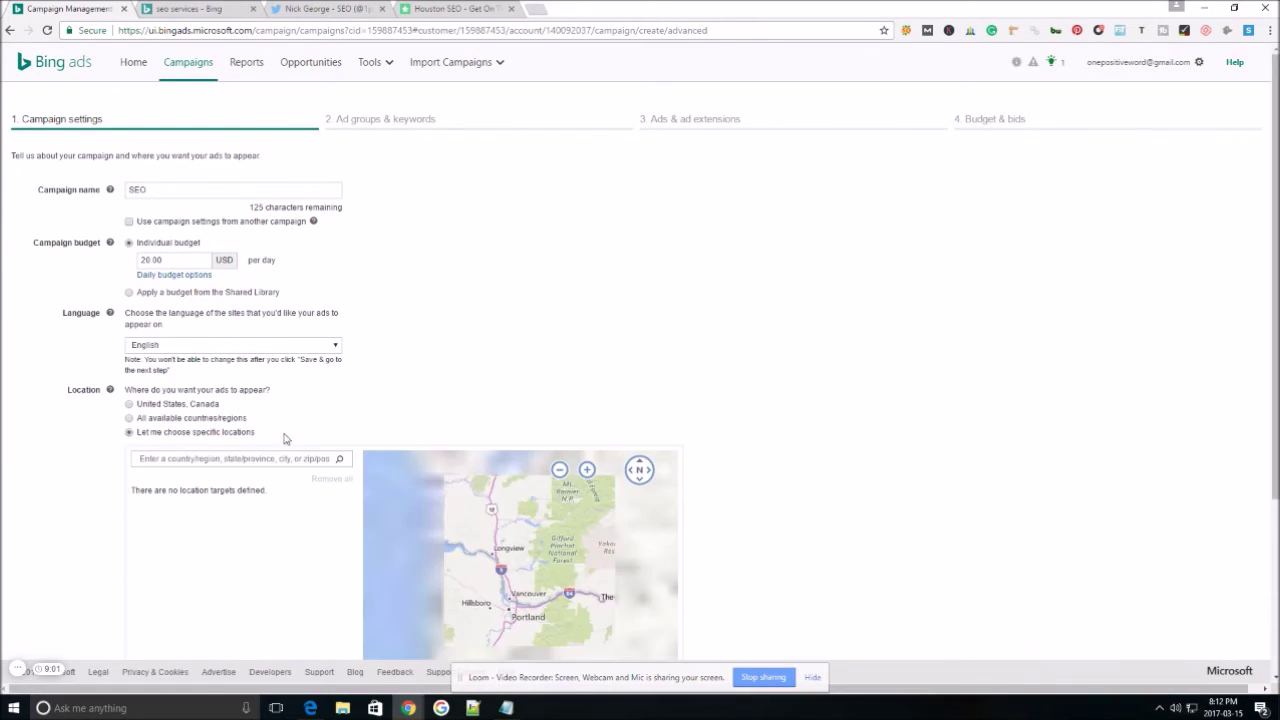
scroll(280, 425, down, 2)
scroll(277, 414, down, 2)
drag(136, 183, 294, 186)
click(191, 211)
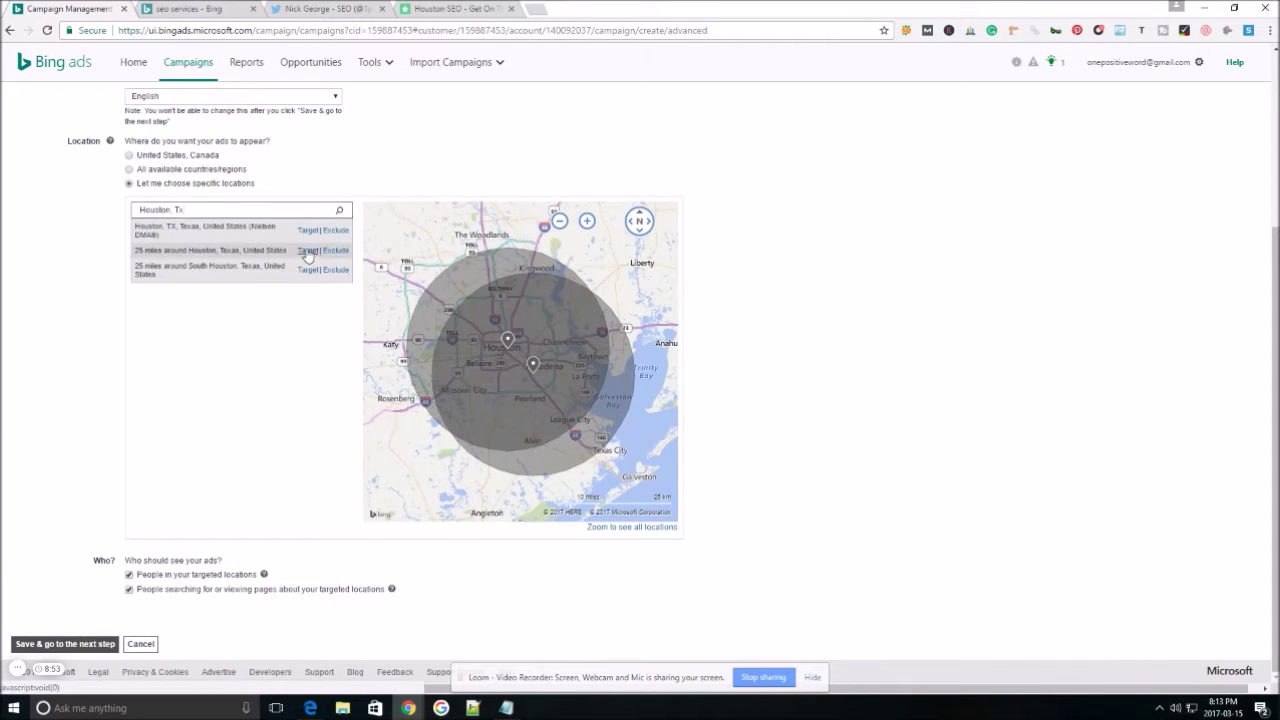
click(308, 251)
Set the Houston target radius to 30 miles and show the ads only to people in the targeted locations
click(166, 263)
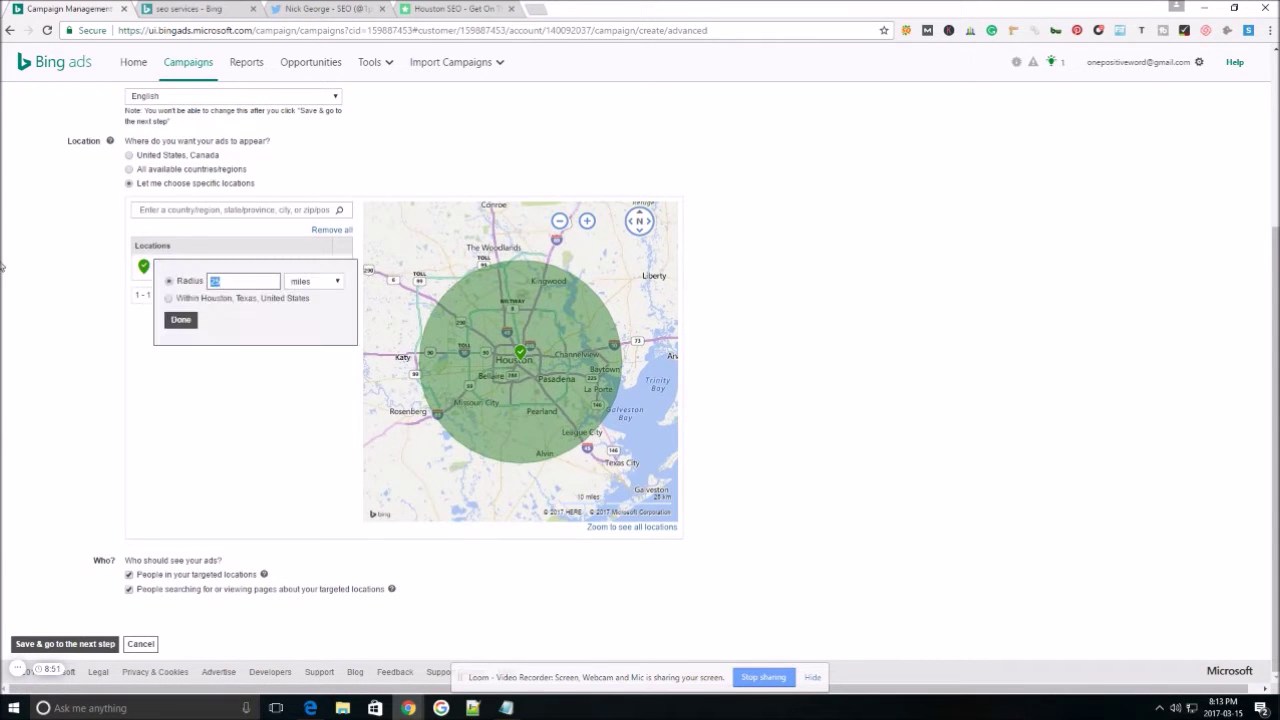
text(30)
click(180, 320)
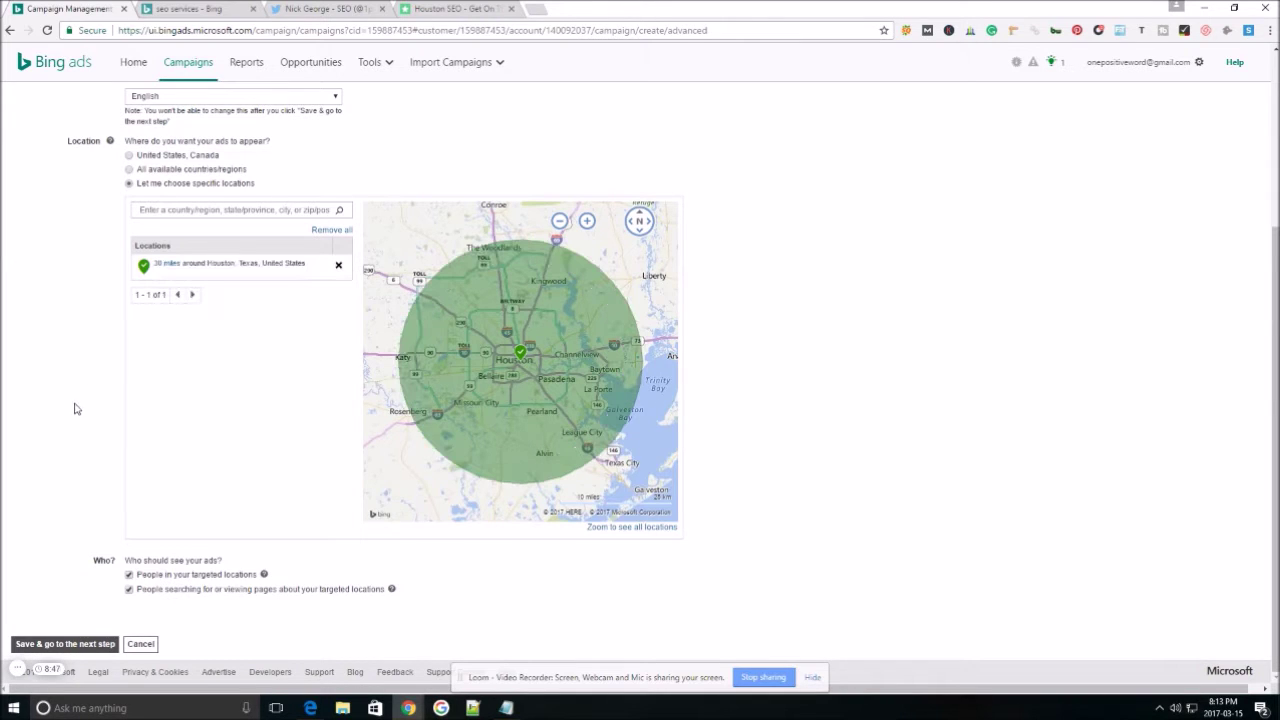
drag(126, 560, 272, 565)
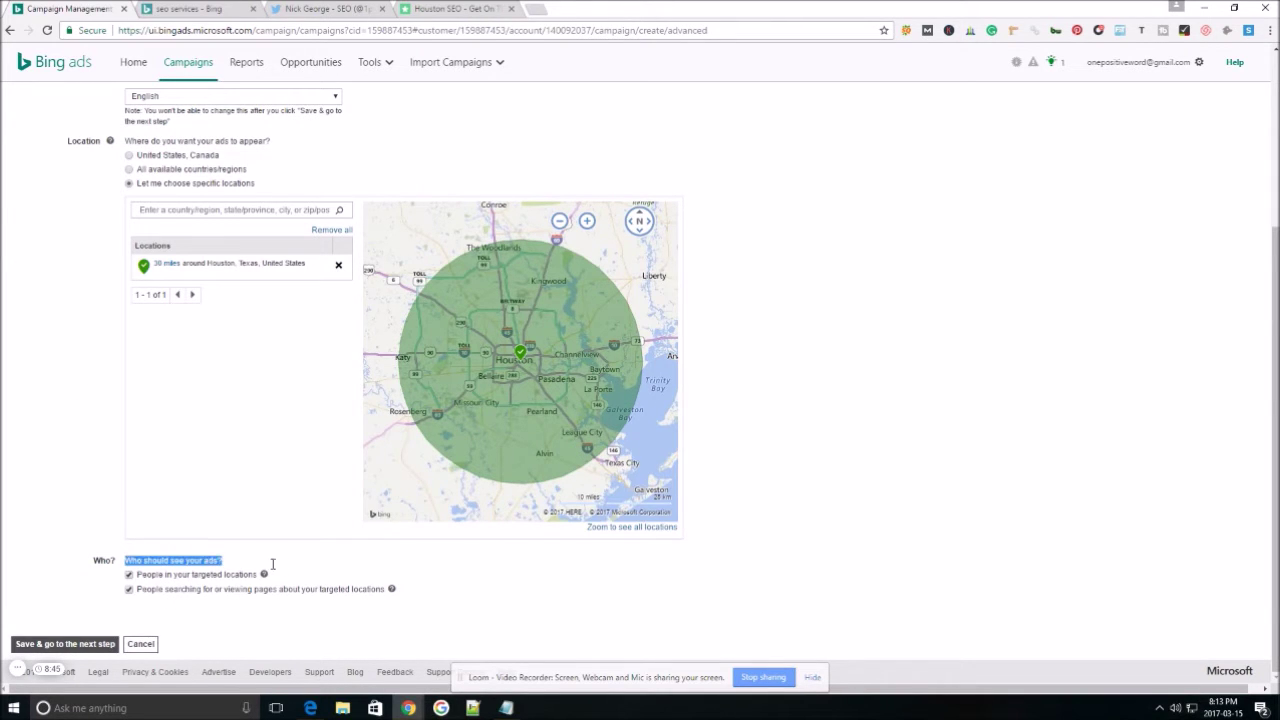
click(358, 564)
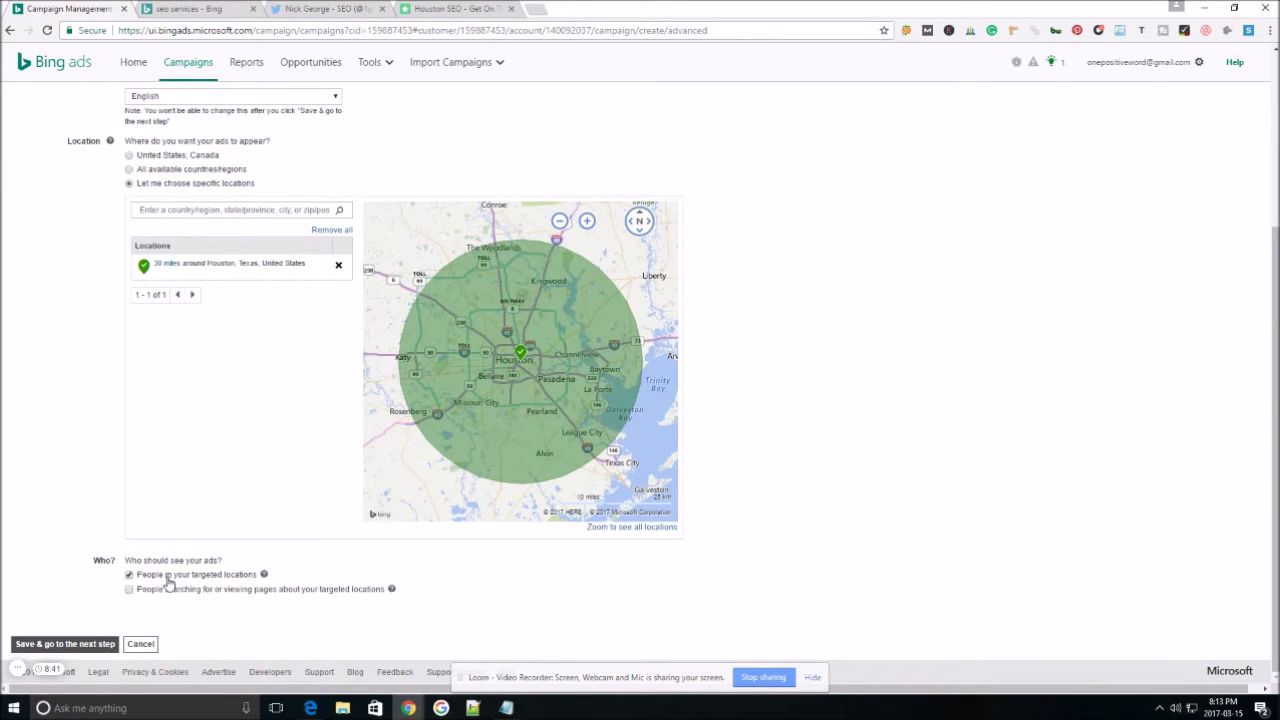
Save the campaign settings, continue to the ad groups and name the ad group SEO Free Offers
click(68, 646)
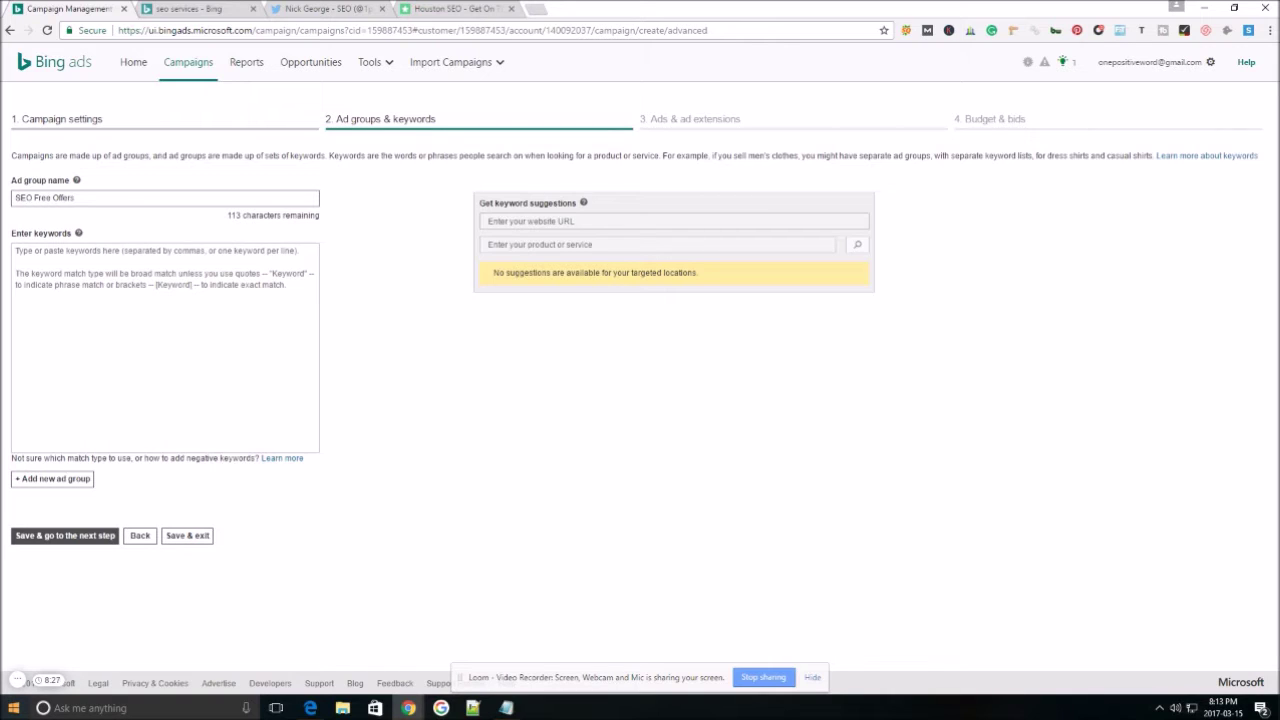
click(159, 445)
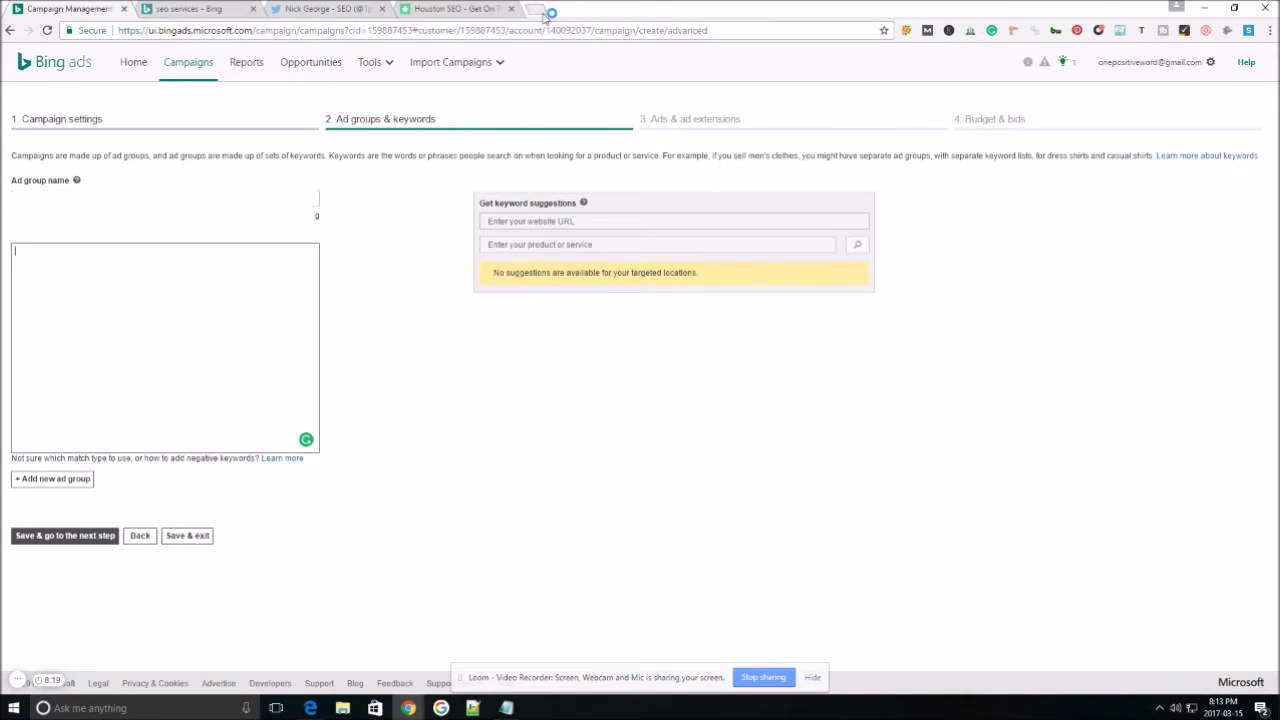
click(537, 8)
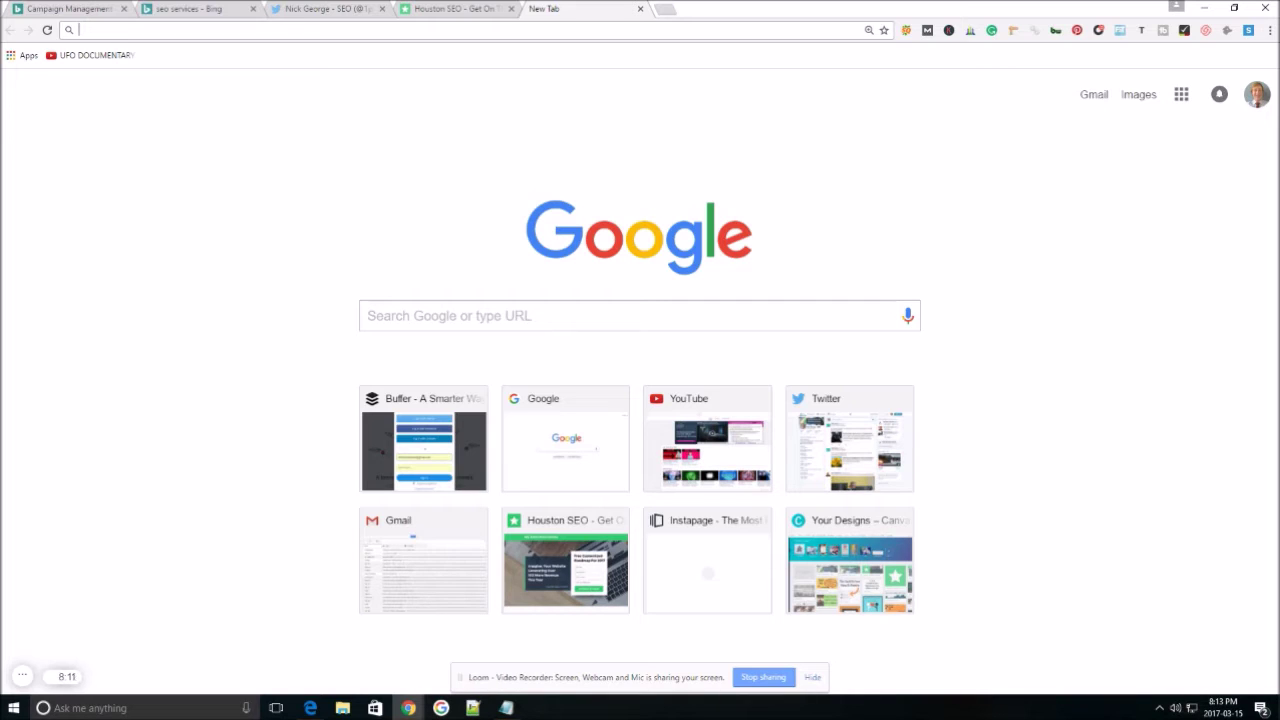
text(seo houston)
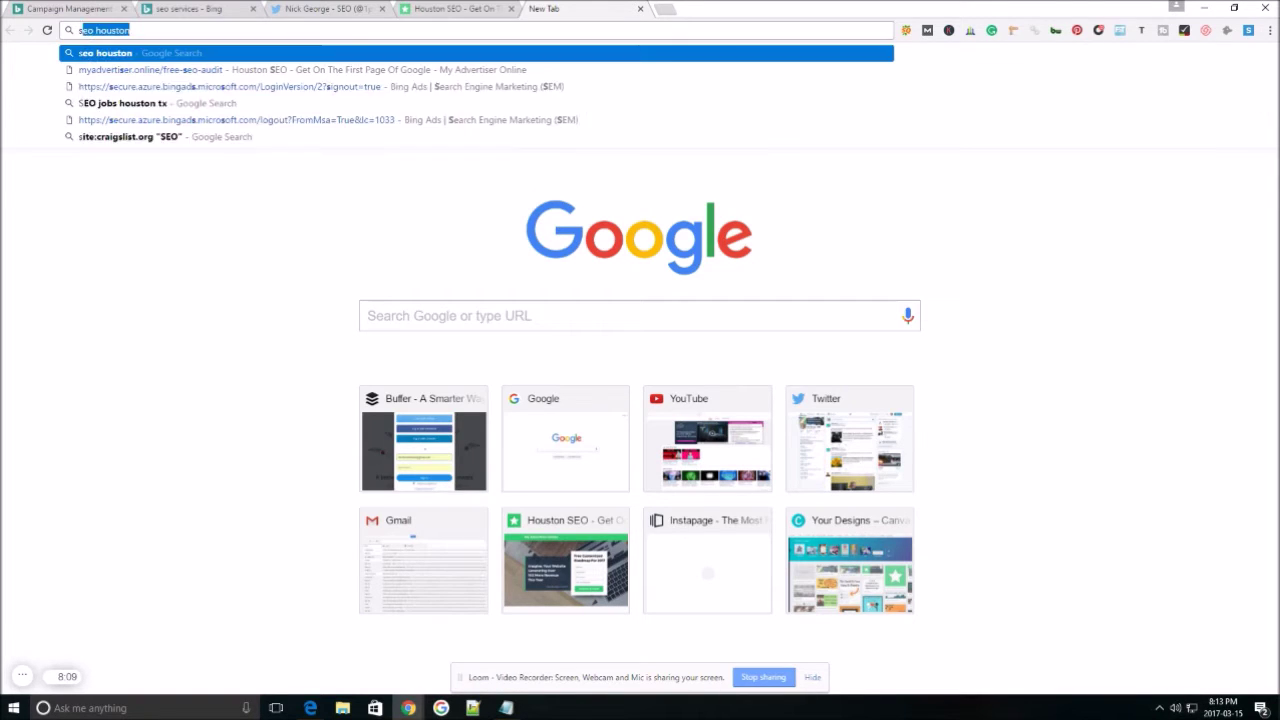
key(Return)
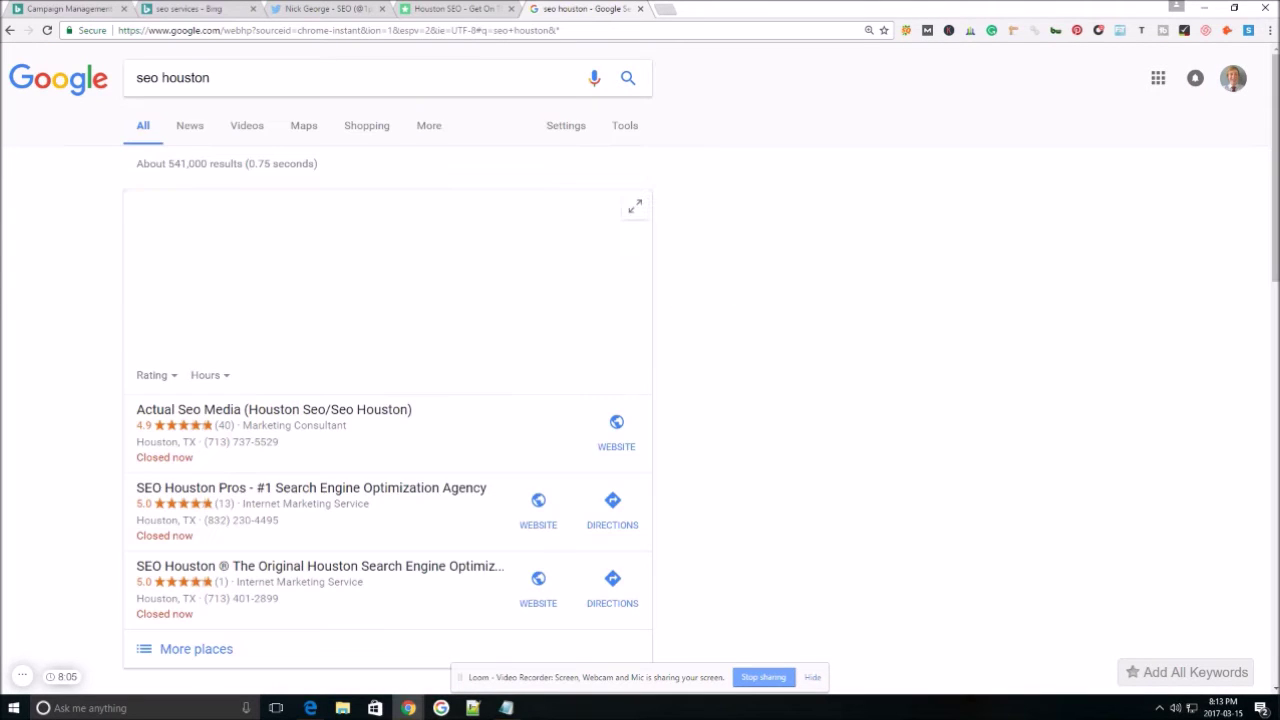
scroll(371, 534, down, 3)
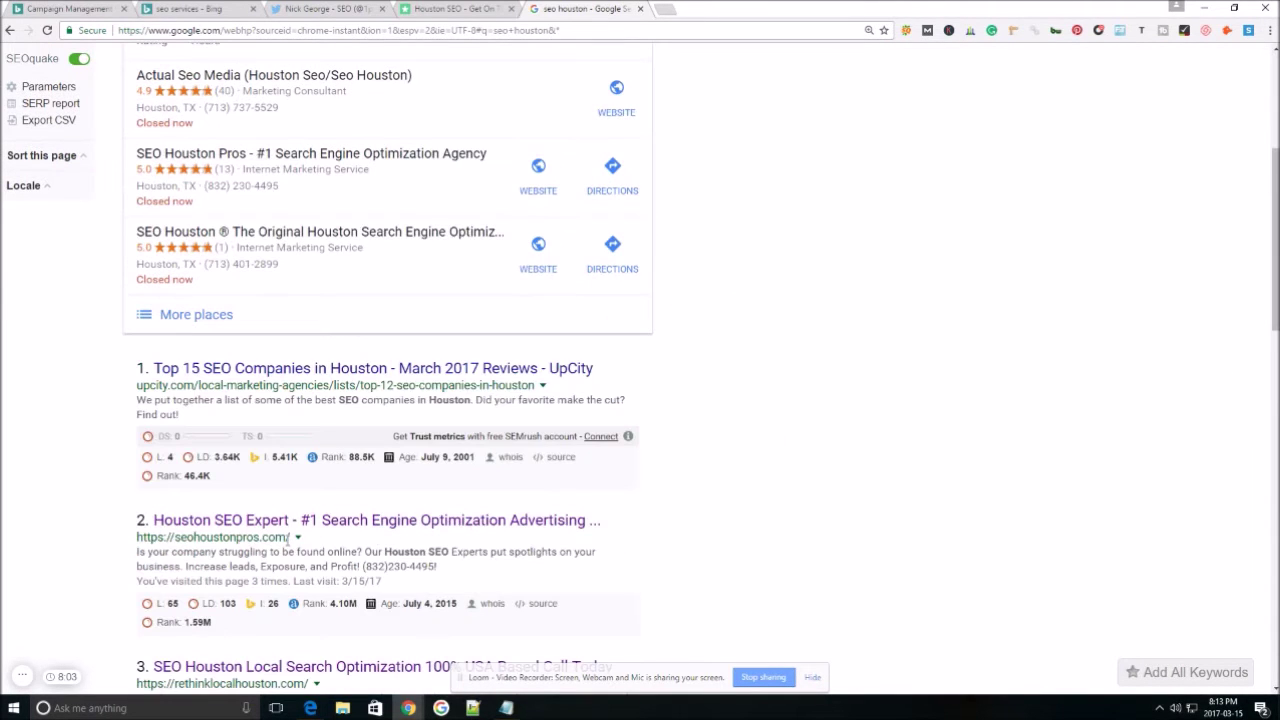
drag(288, 537, 136, 537)
key(ctrl+c)
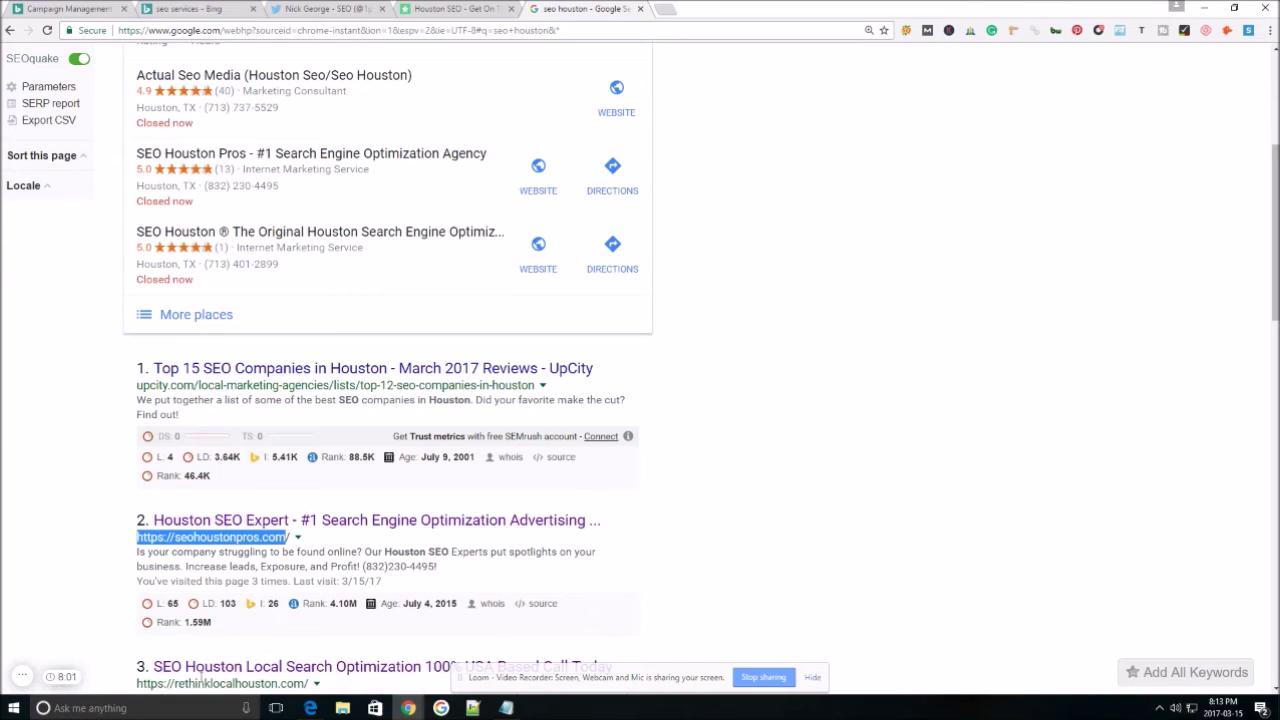
Return to the Bing Ads campaign page and open the Keyword Planner in a separate browser tab
click(178, 8)
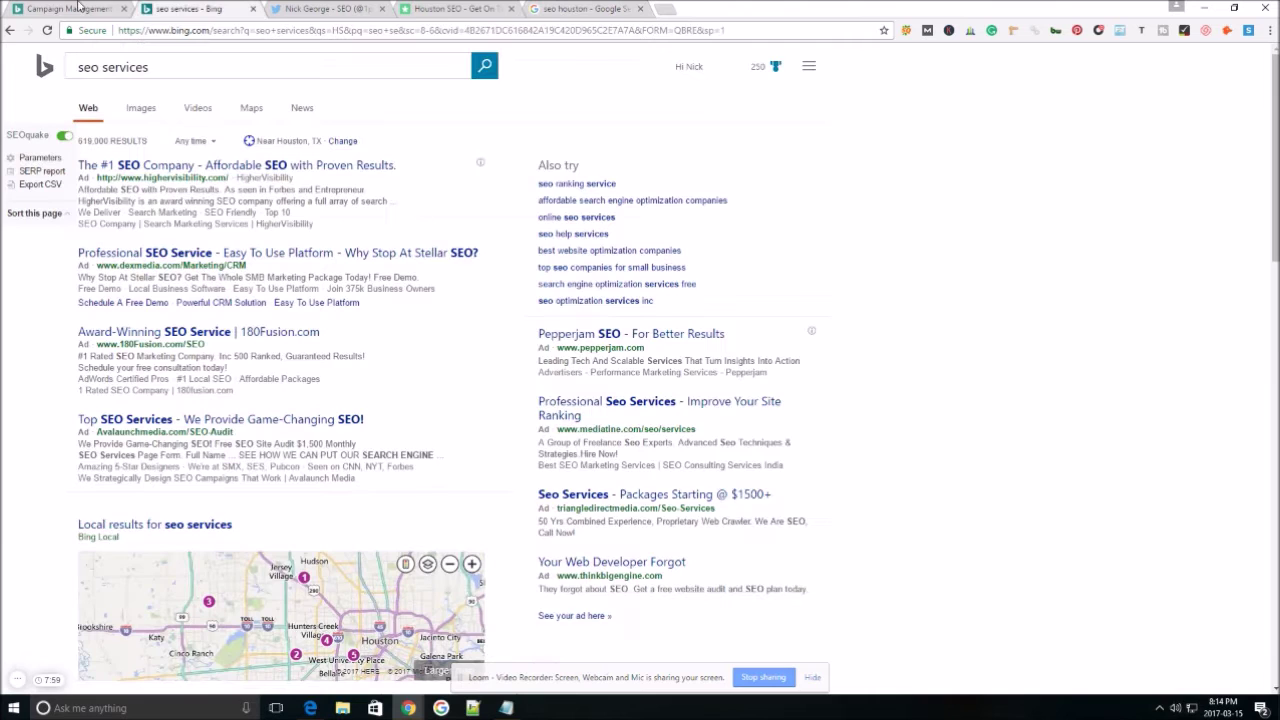
click(80, 8)
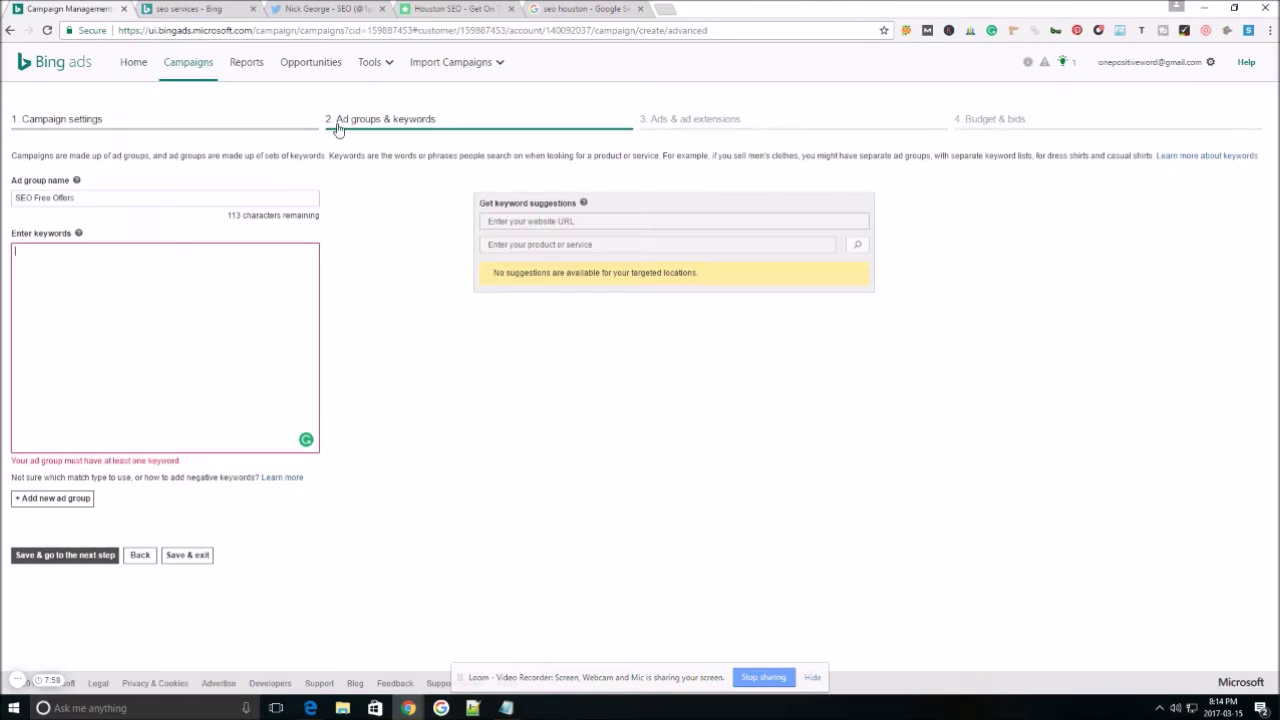
click(388, 67)
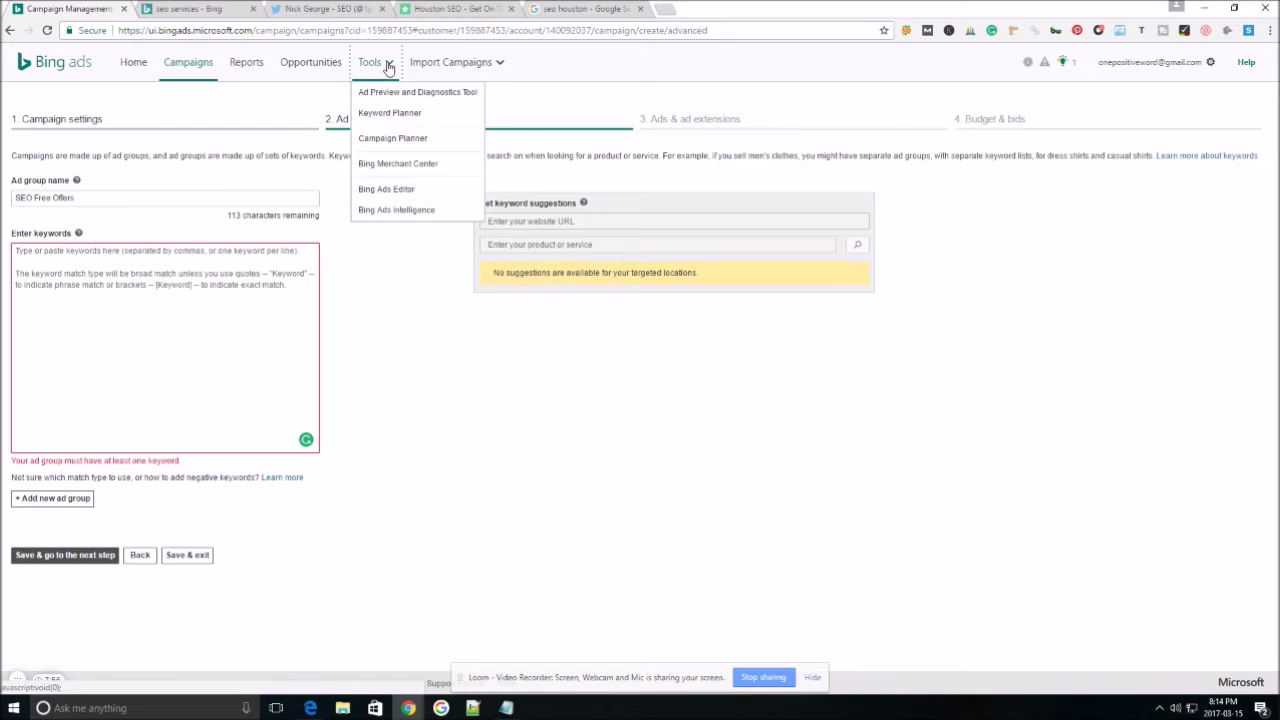
right_click(400, 119)
click(430, 125)
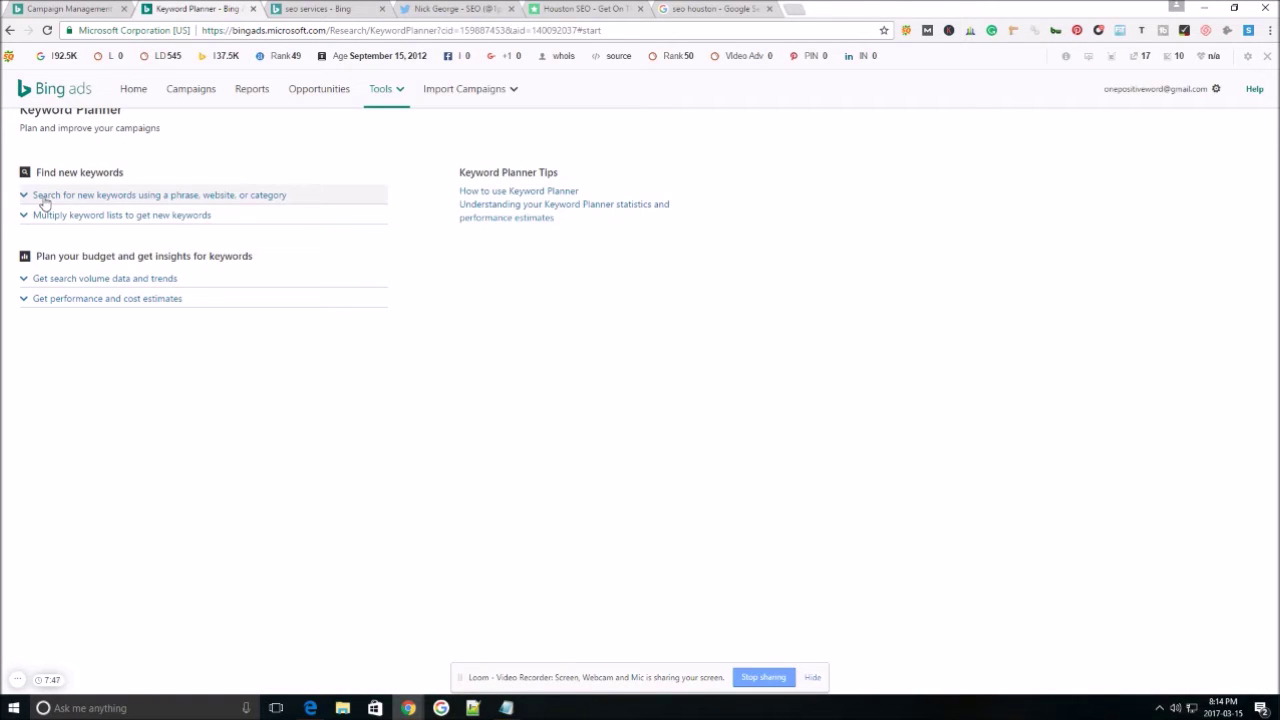
click(44, 197)
click(97, 318)
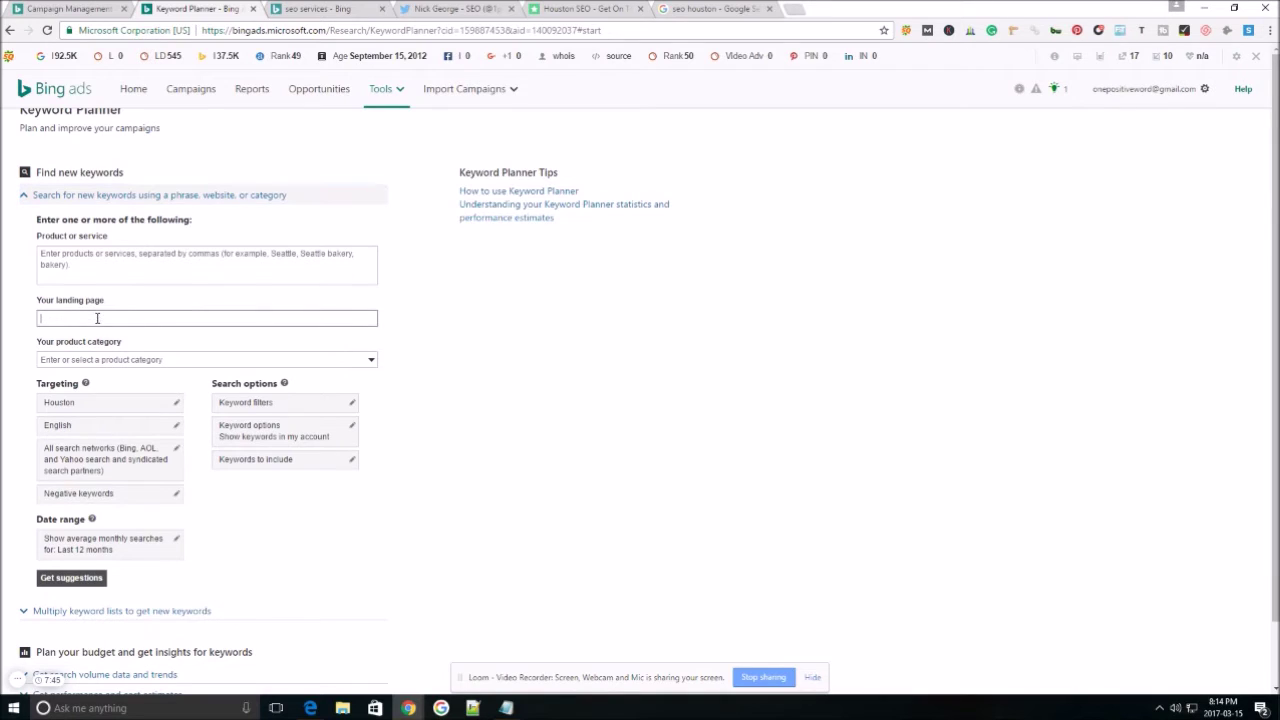
key(ctrl+v)
scroll(258, 318, up, 1)
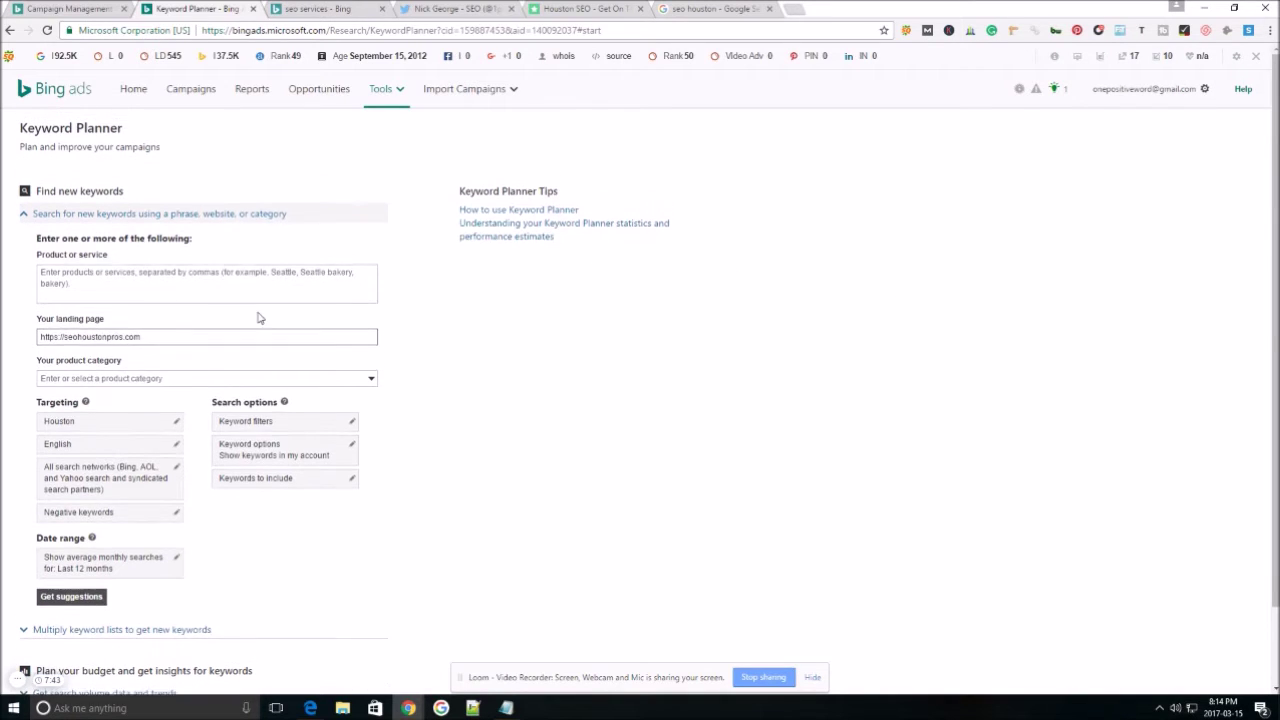
drag(207, 344, 31, 326)
click(295, 338)
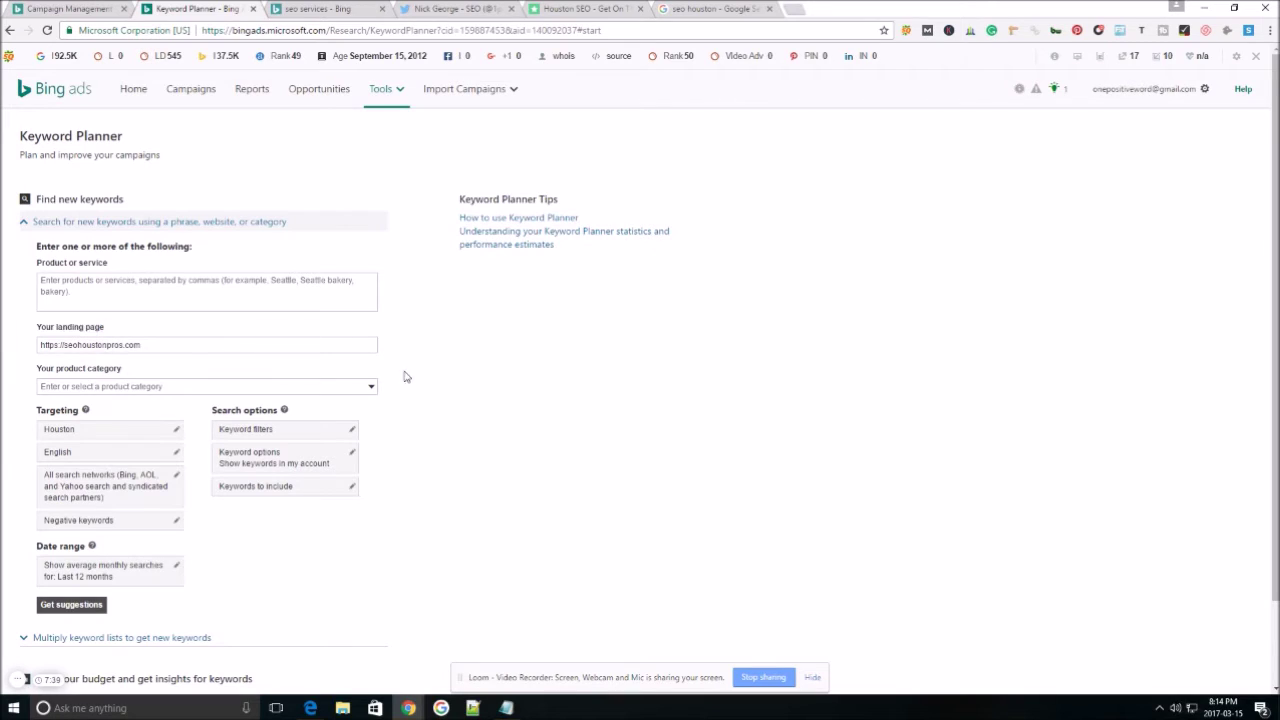
Check the targeted locations of the keyword search and close them without changes
click(86, 440)
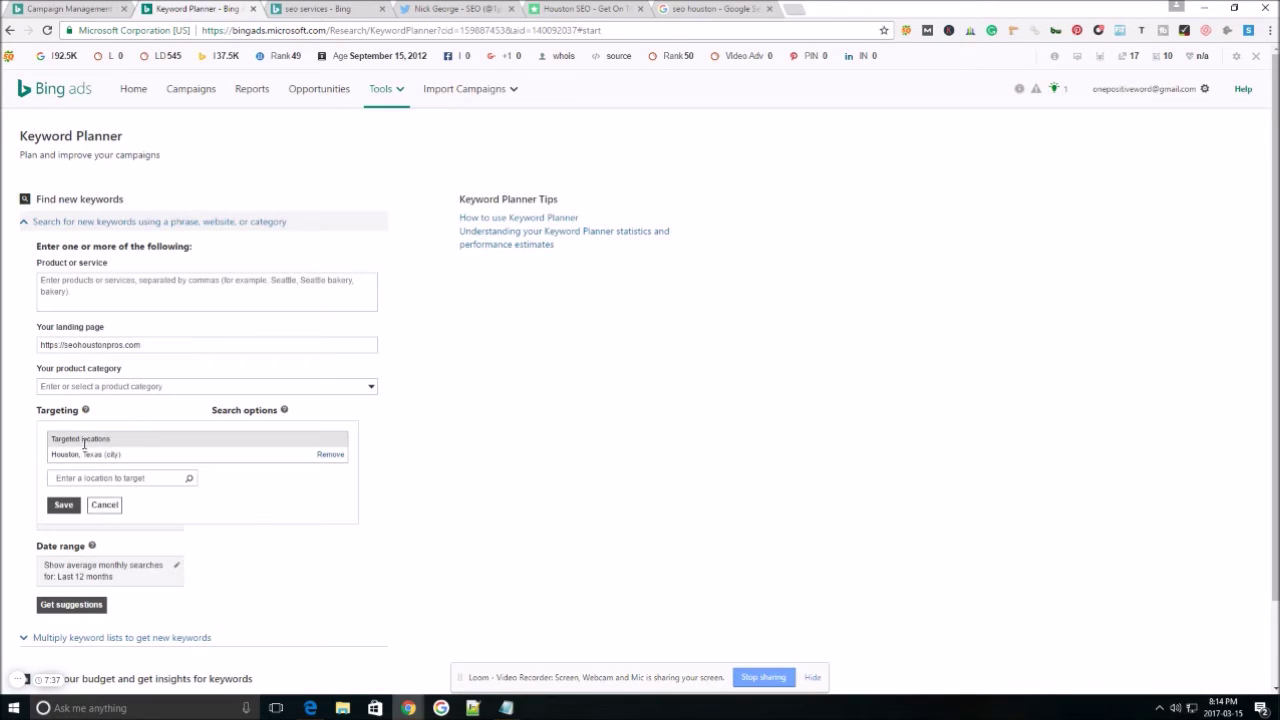
drag(52, 454, 174, 468)
click(556, 494)
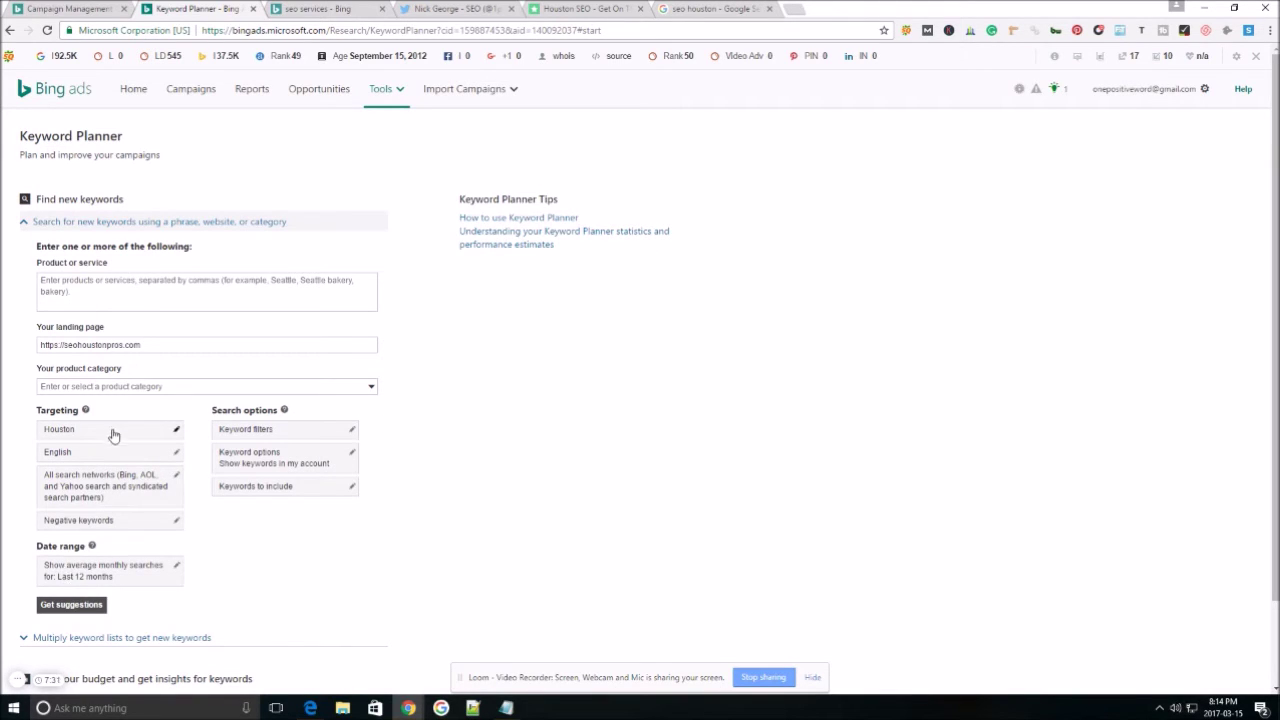
Get suggestions for the landing page and display the individual keyword suggestions instead of the ad groups
click(73, 605)
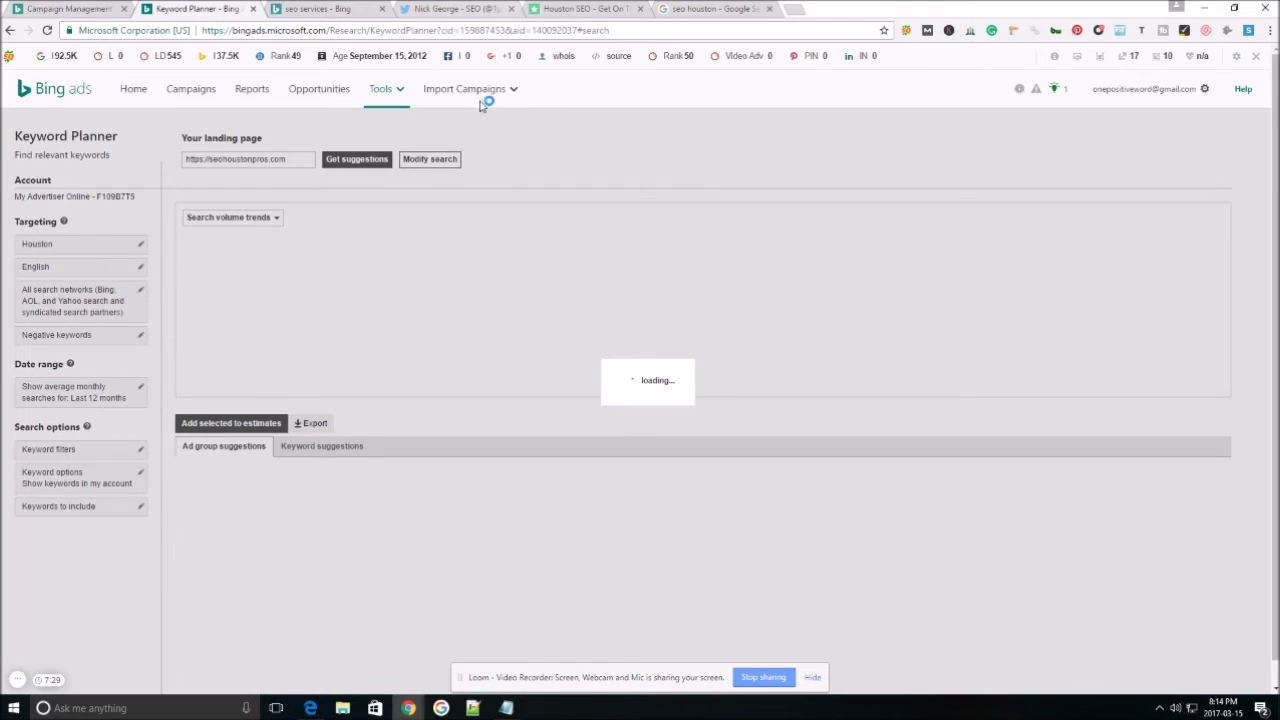
scroll(440, 200, down, 1)
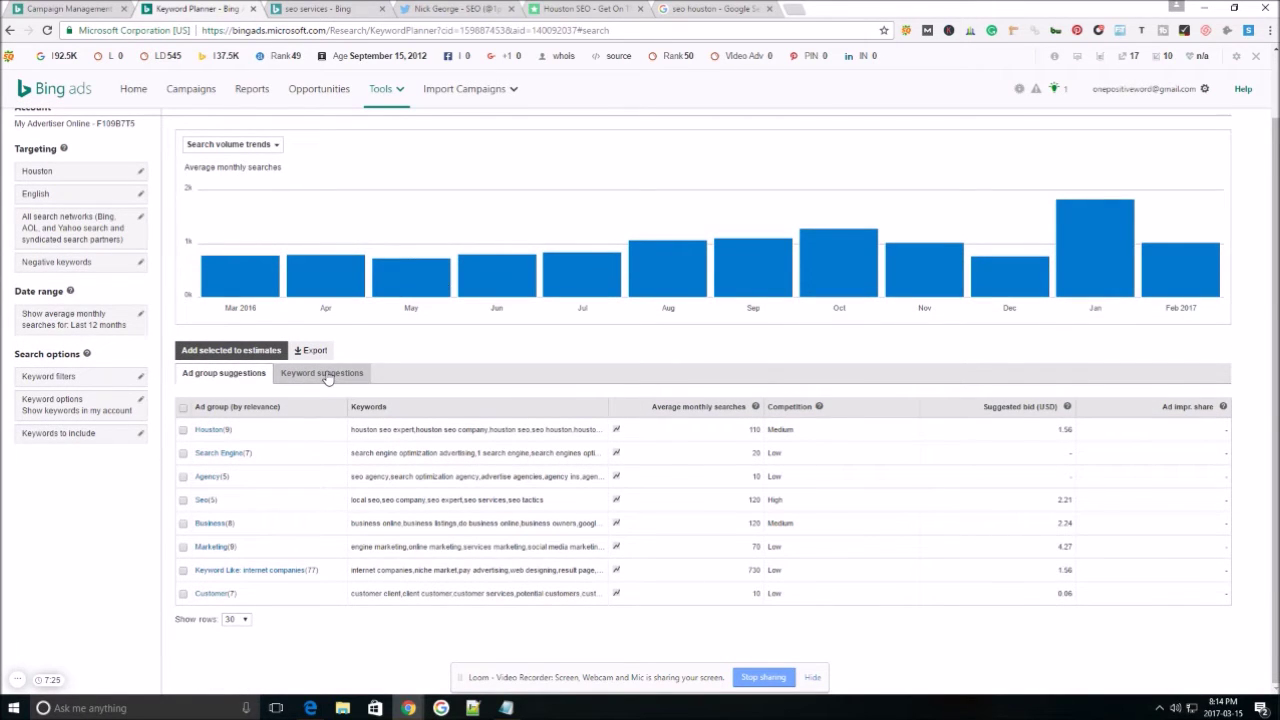
click(326, 374)
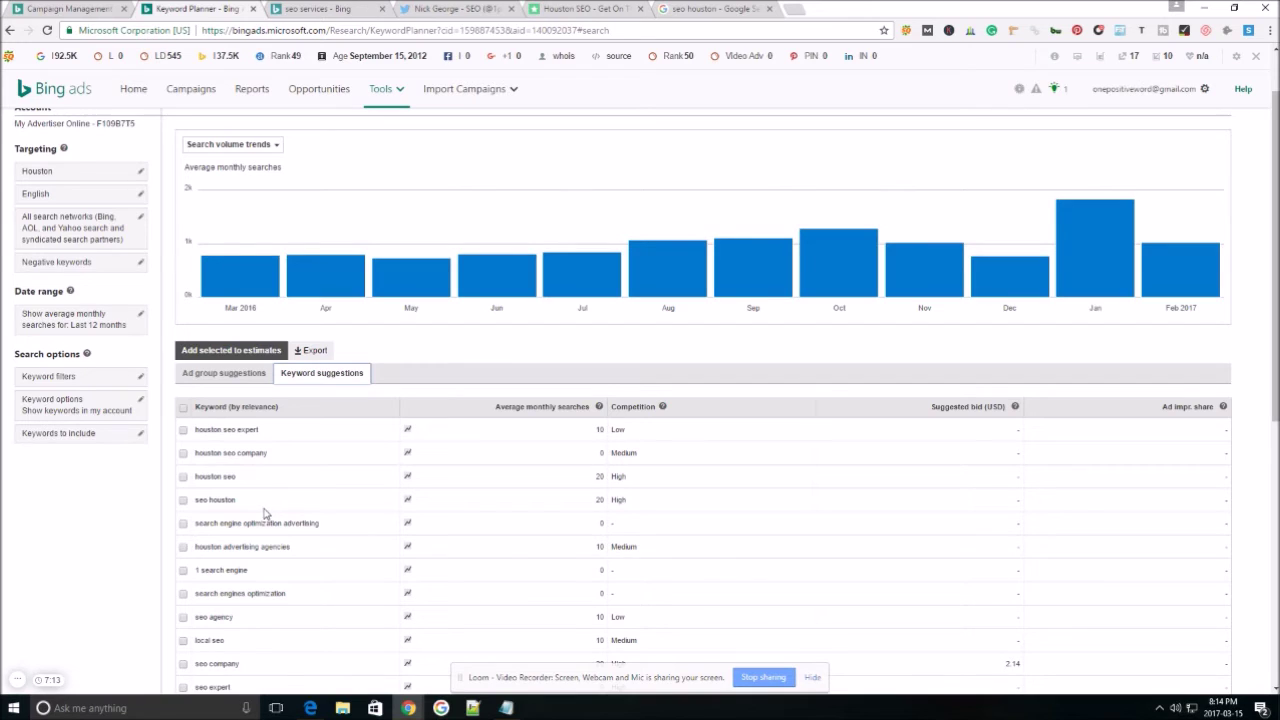
Copy the suggested keyword "houston seo expert" from the Keyword Planner into the SEO Free Offers ad group's keywords
drag(262, 430, 201, 426)
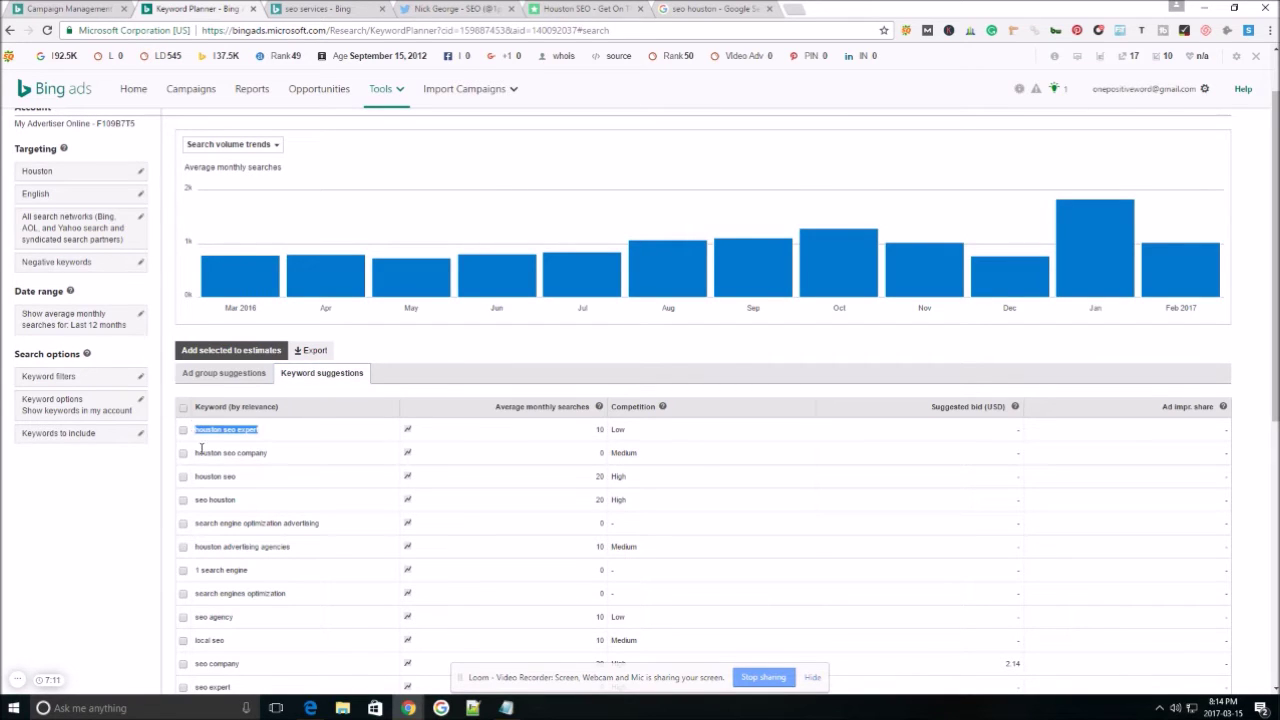
click(88, 8)
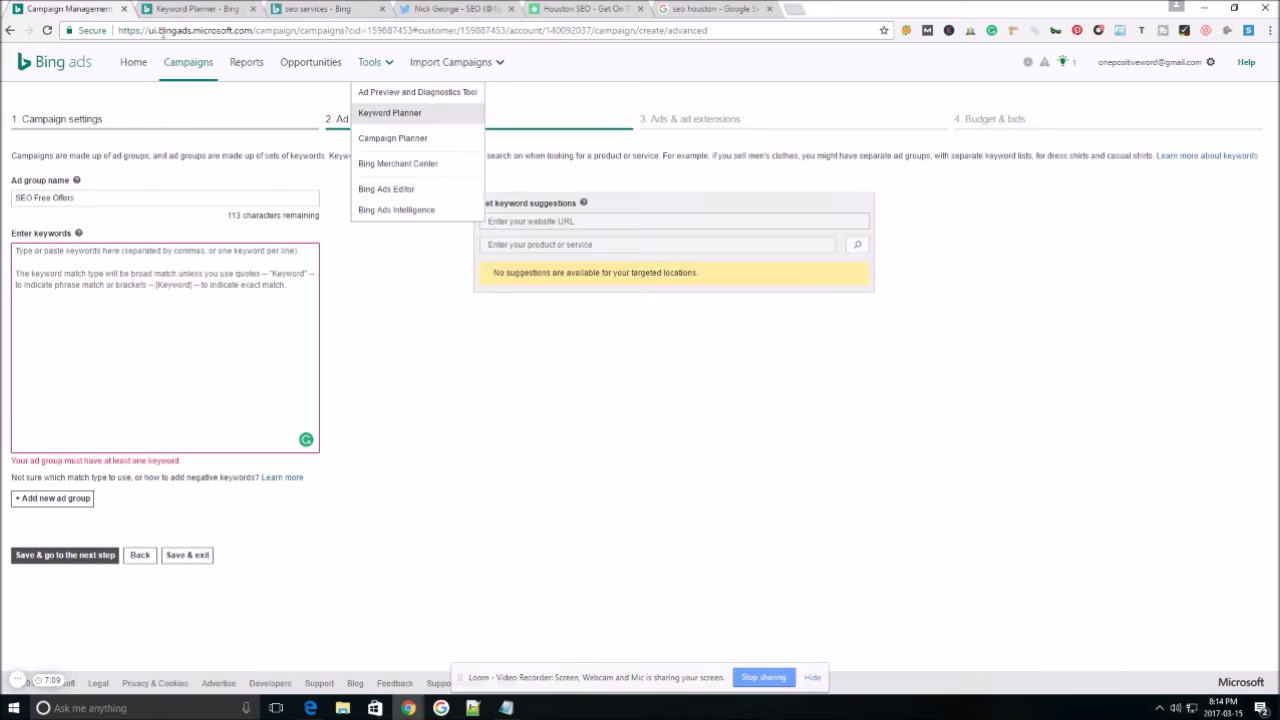
click(157, 336)
text(houston seo expert)
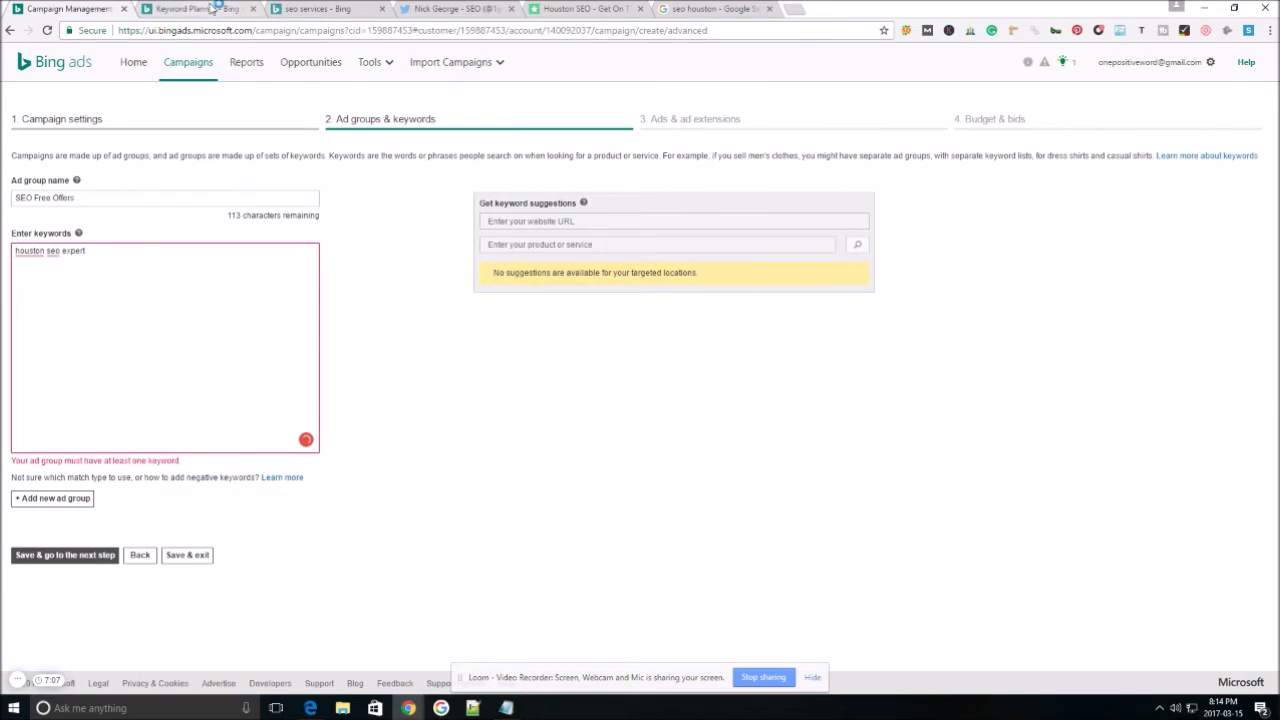
Copy the low-competition suggestion "seo agency" from the Keyword Planner onto a new line of the ad group's keywords
click(213, 8)
scroll(329, 557, down, 3)
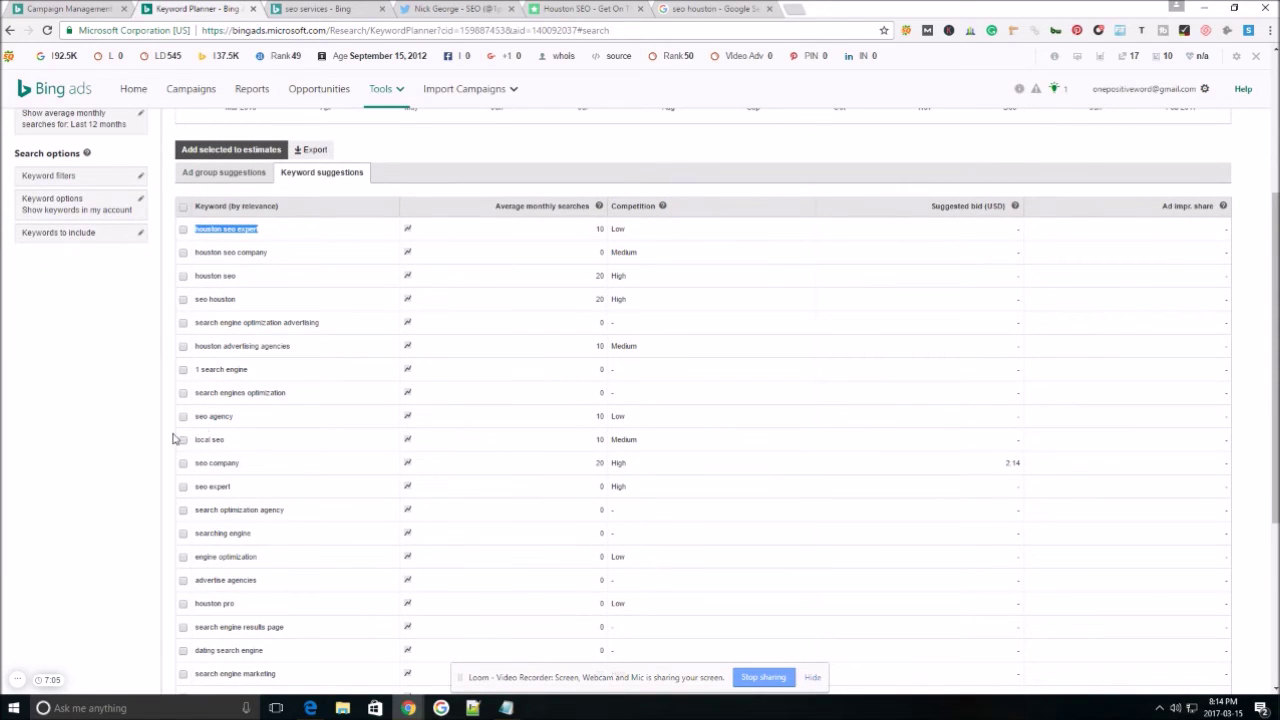
drag(236, 416, 199, 416)
key(ctrl+c)
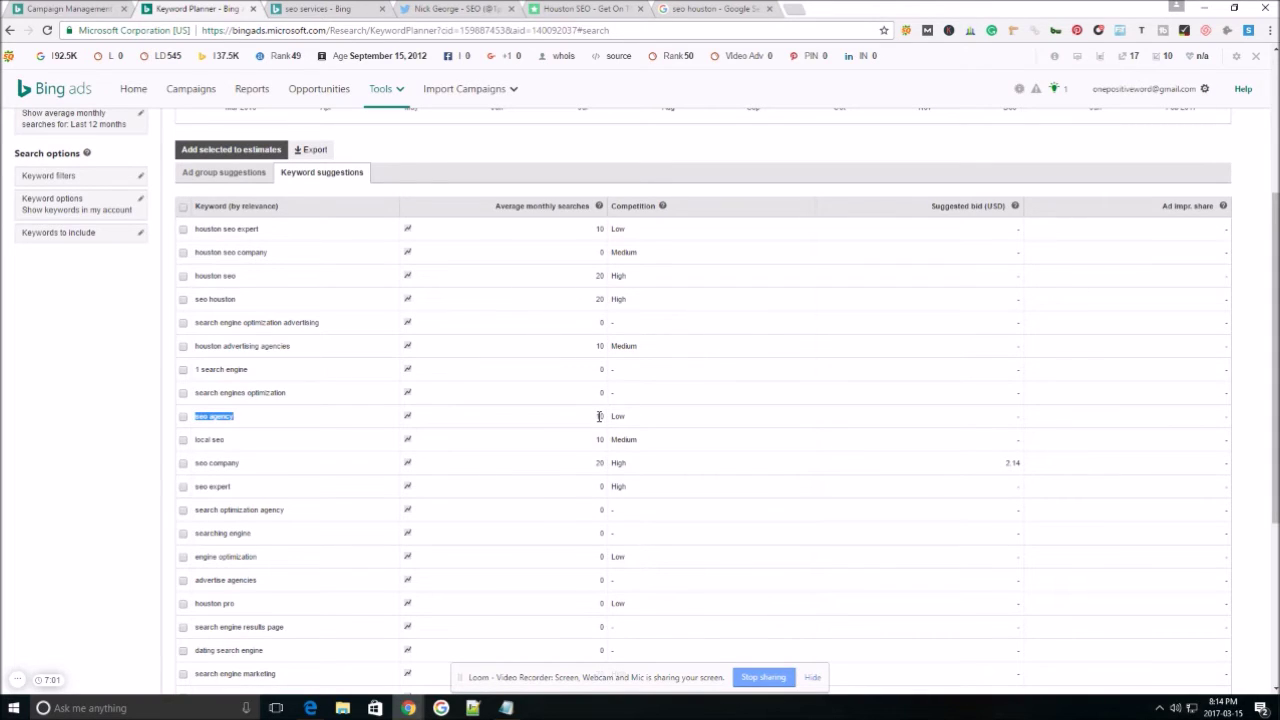
drag(599, 416, 612, 441)
click(70, 8)
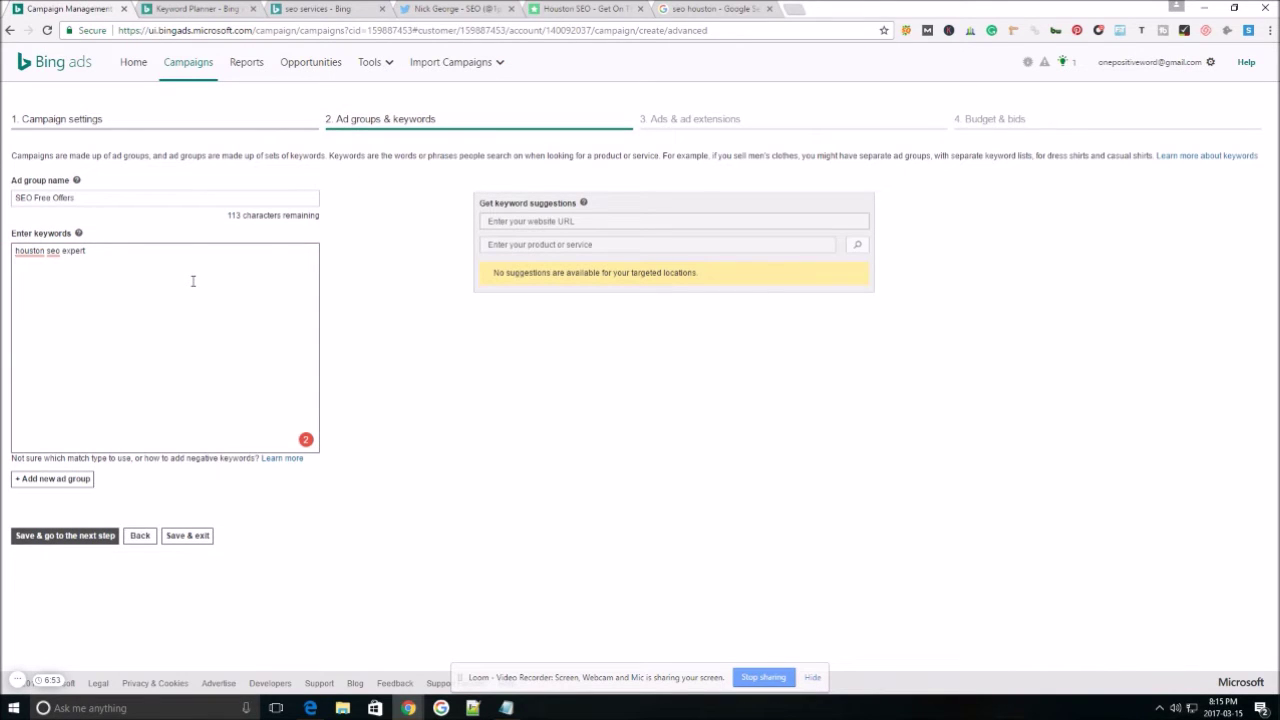
key(Return)
key(ctrl+v)
Copy the suggested keyword "seo company" from the Keyword Planner into the ad group's keyword list
click(185, 9)
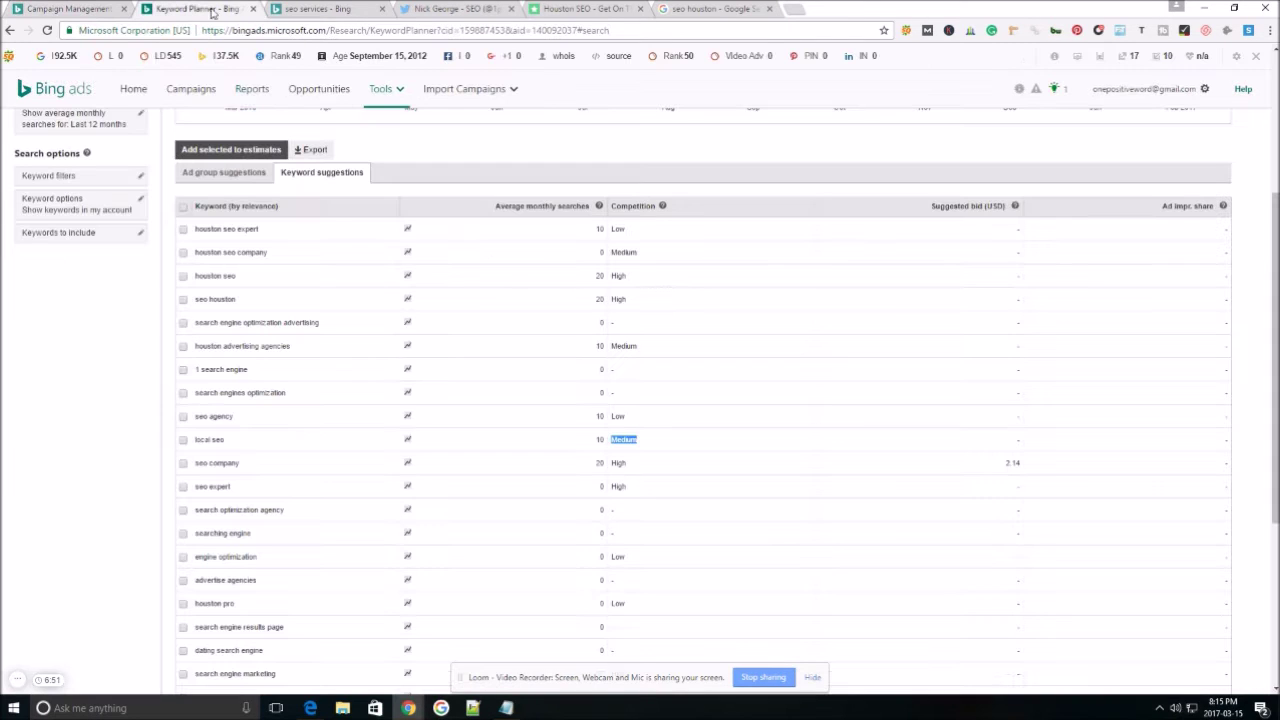
drag(636, 457, 608, 466)
drag(243, 463, 190, 463)
key(ctrl+c)
click(60, 9)
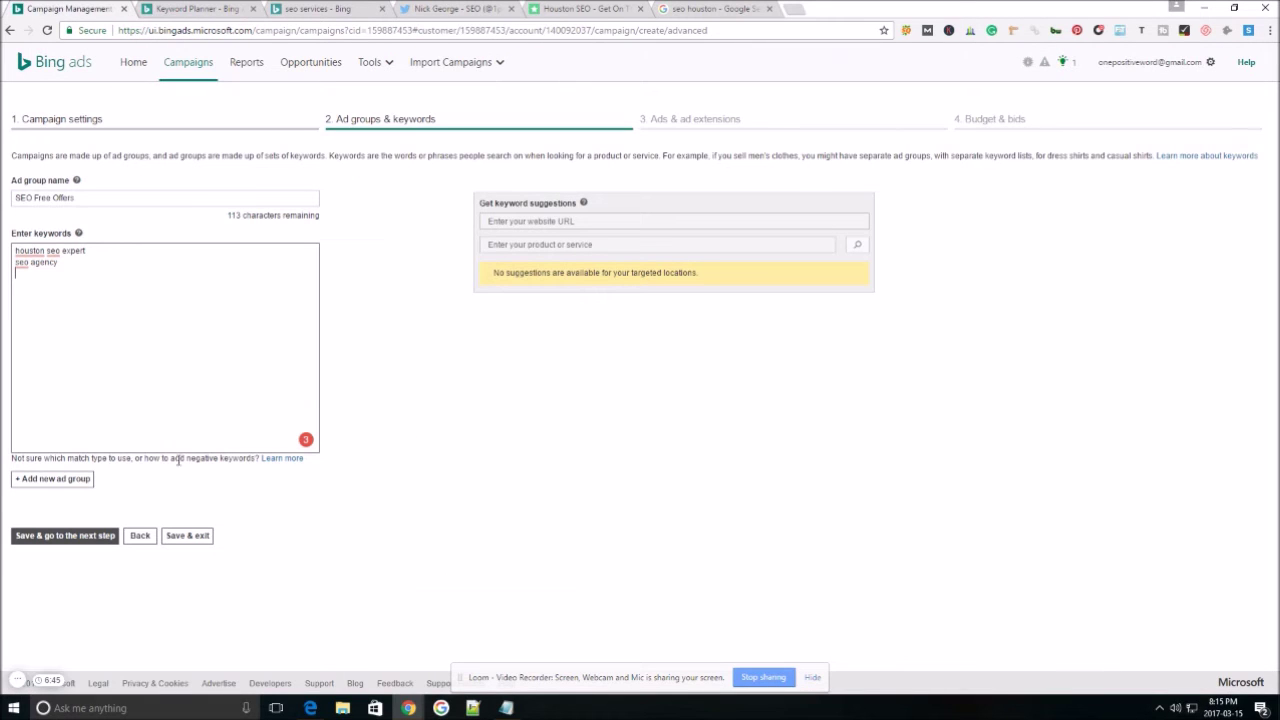
key(ctrl+v)
Copy the suggestion "seo services" into the ad group's keywords, and save them to continue to the ads and ad extensions stage
key(ctrl+Tab)
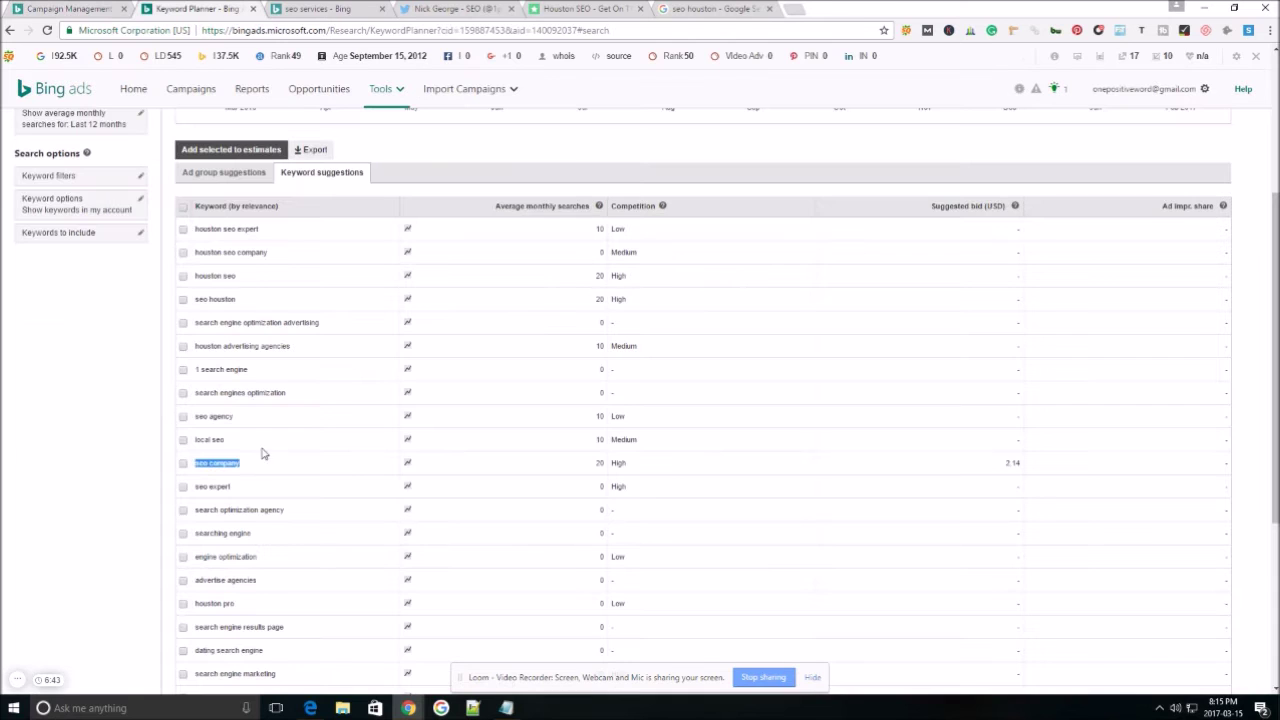
scroll(285, 554, down, 1)
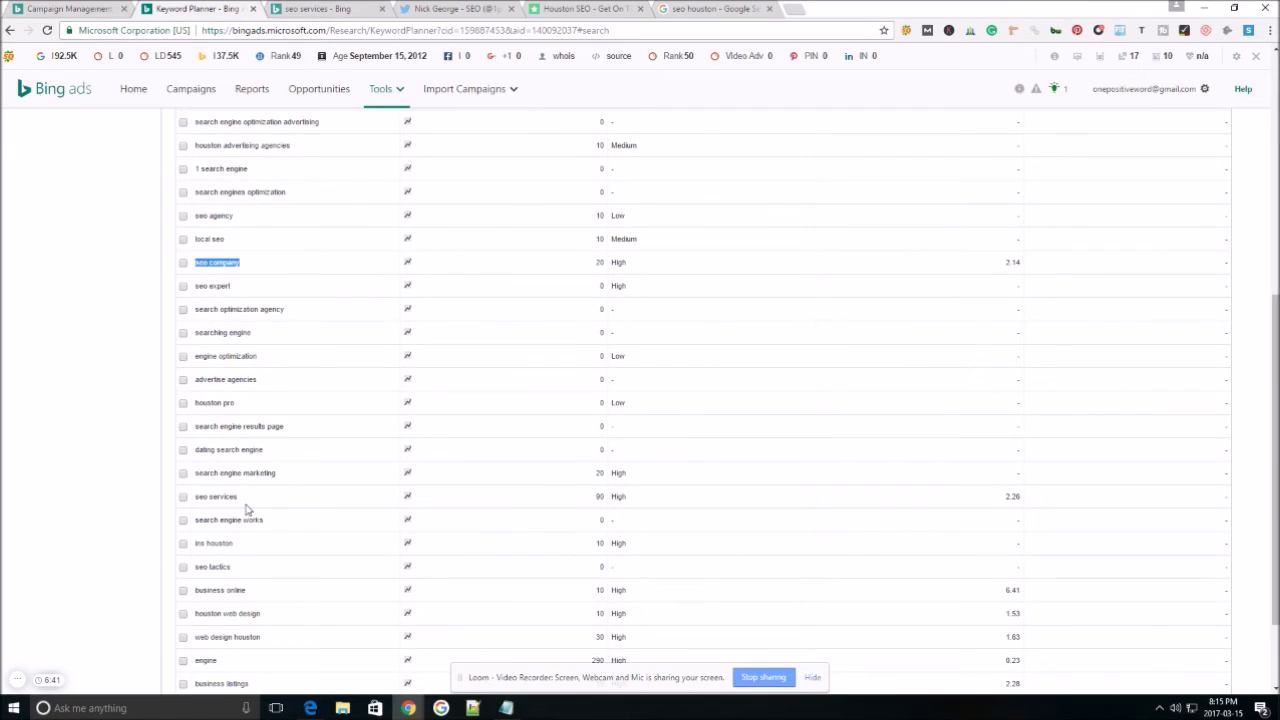
drag(240, 496, 196, 496)
key(ctrl+c)
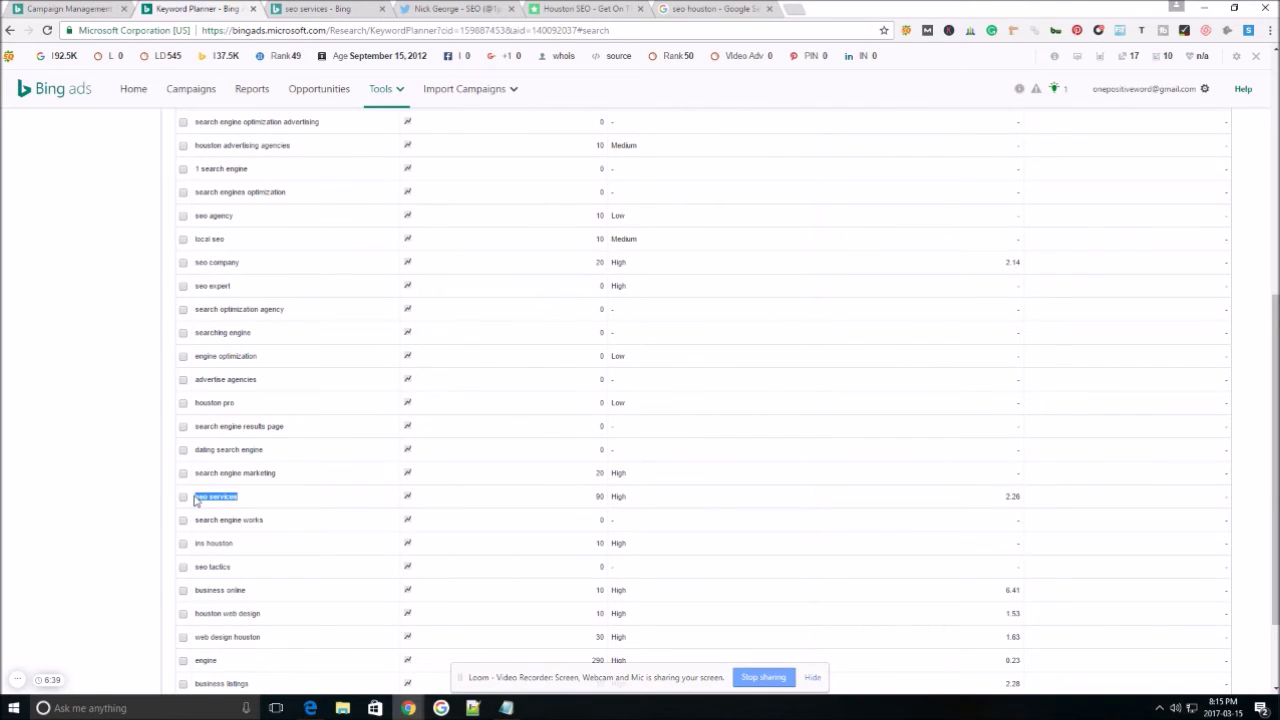
click(46, 10)
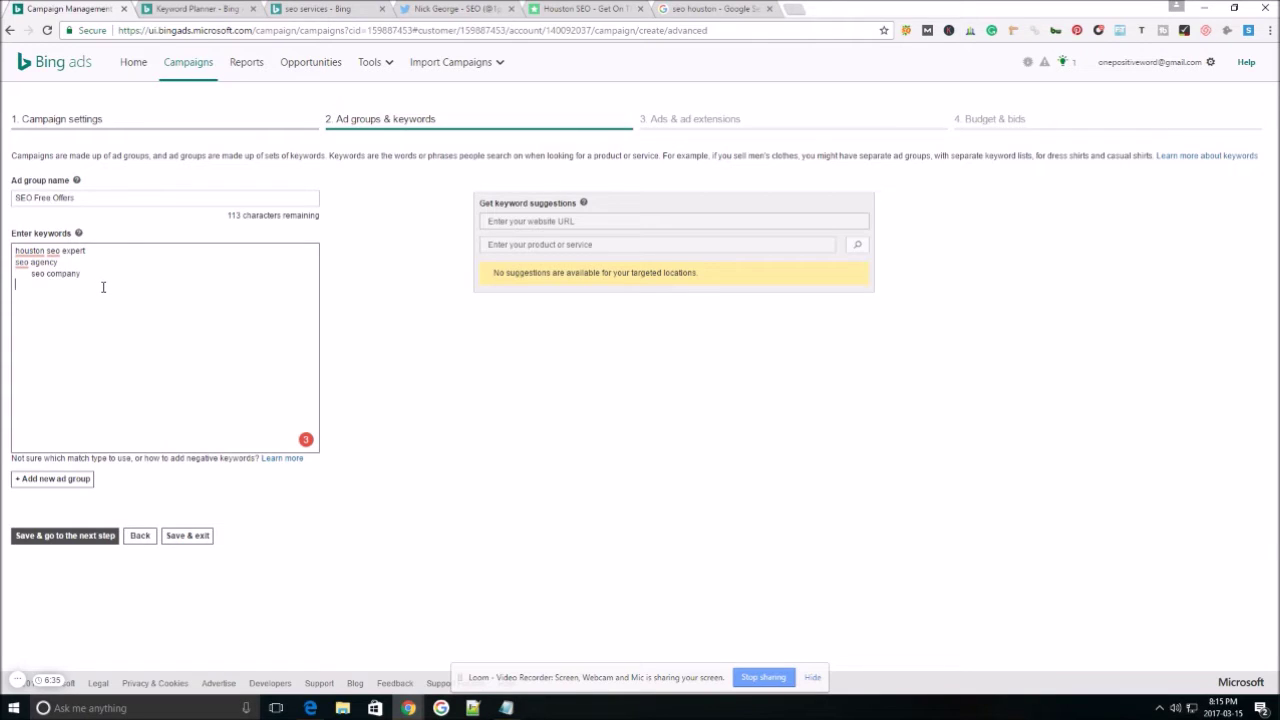
key(ctrl+v)
click(440, 357)
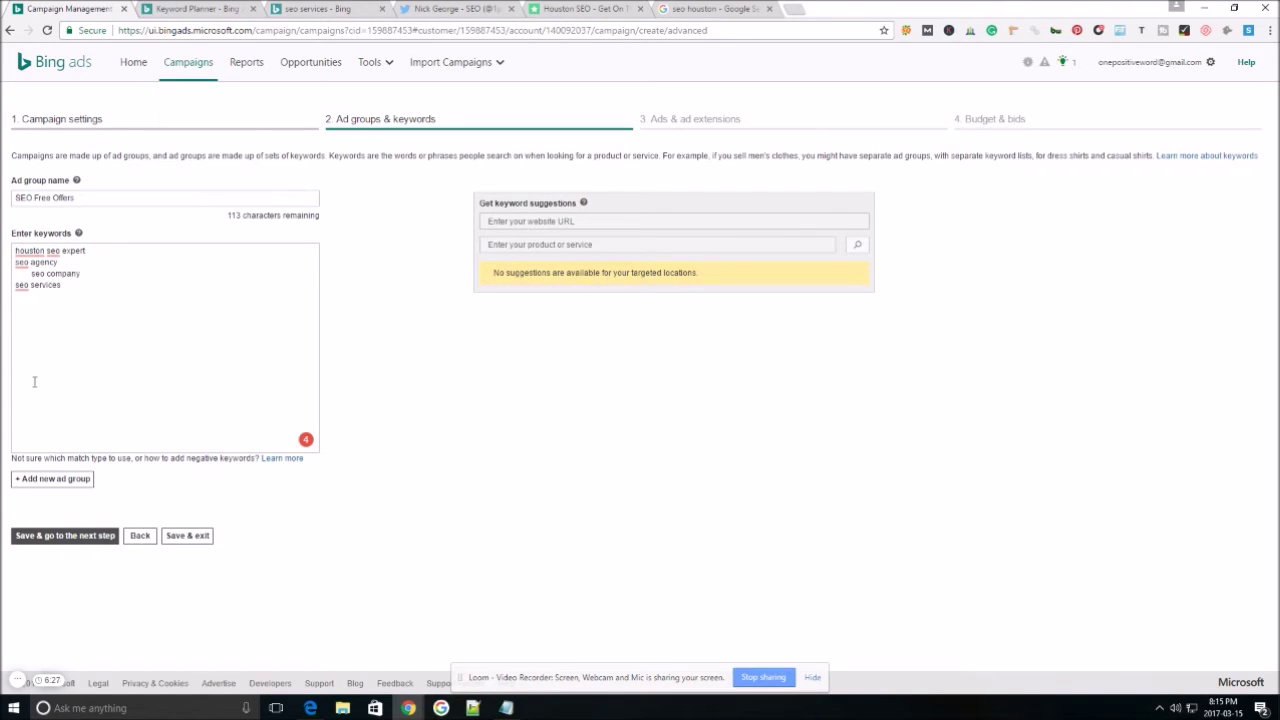
click(66, 536)
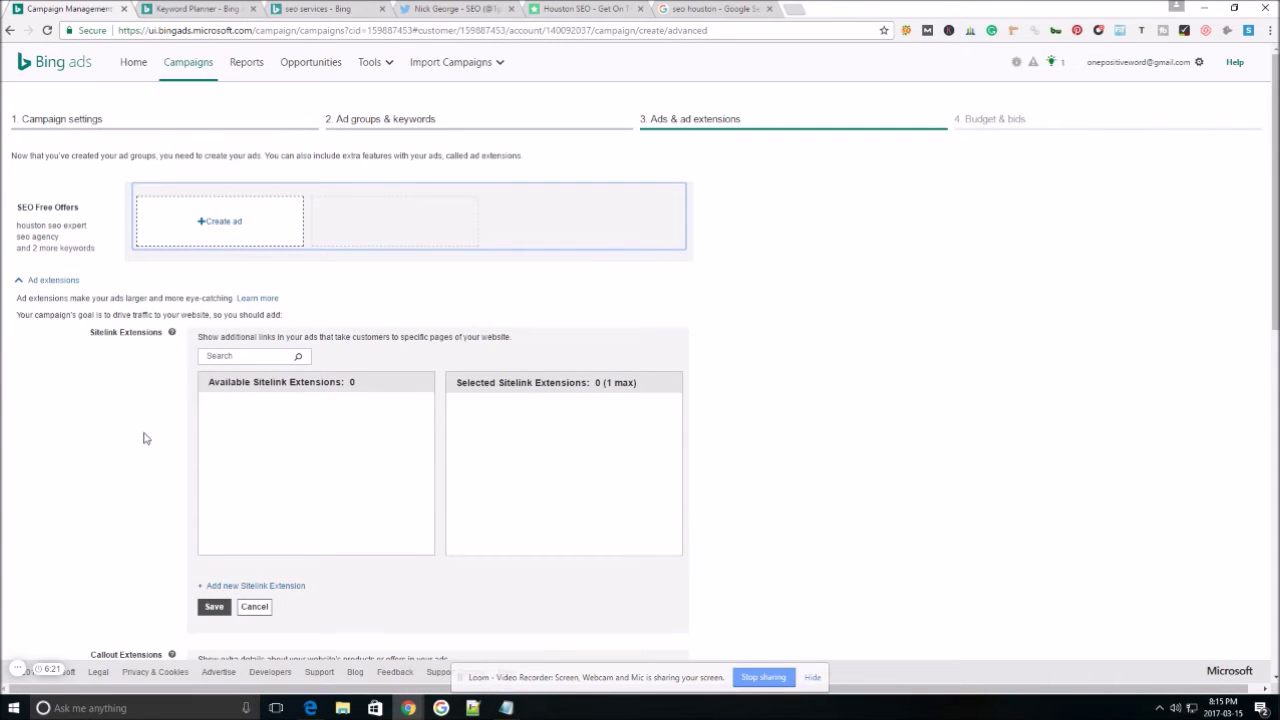
Start a new ad for the SEO Free Offers ad group with the ad type Expanded text ad
click(241, 221)
click(513, 277)
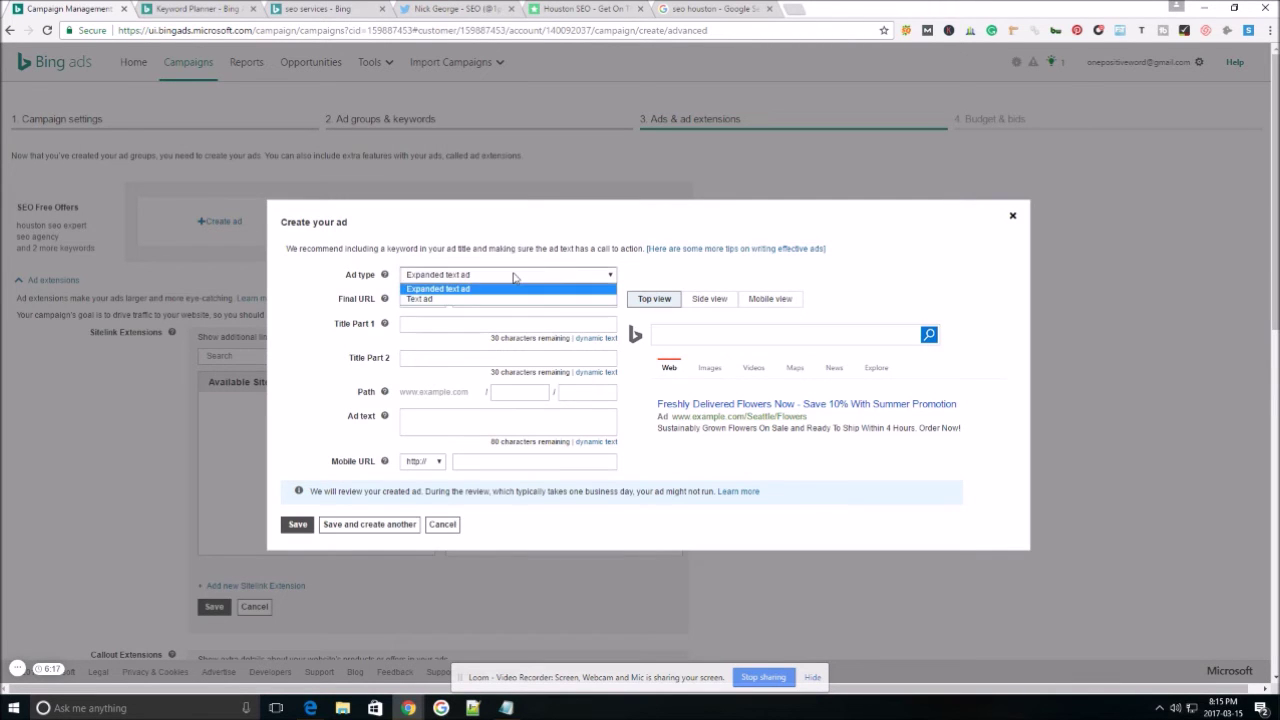
click(456, 289)
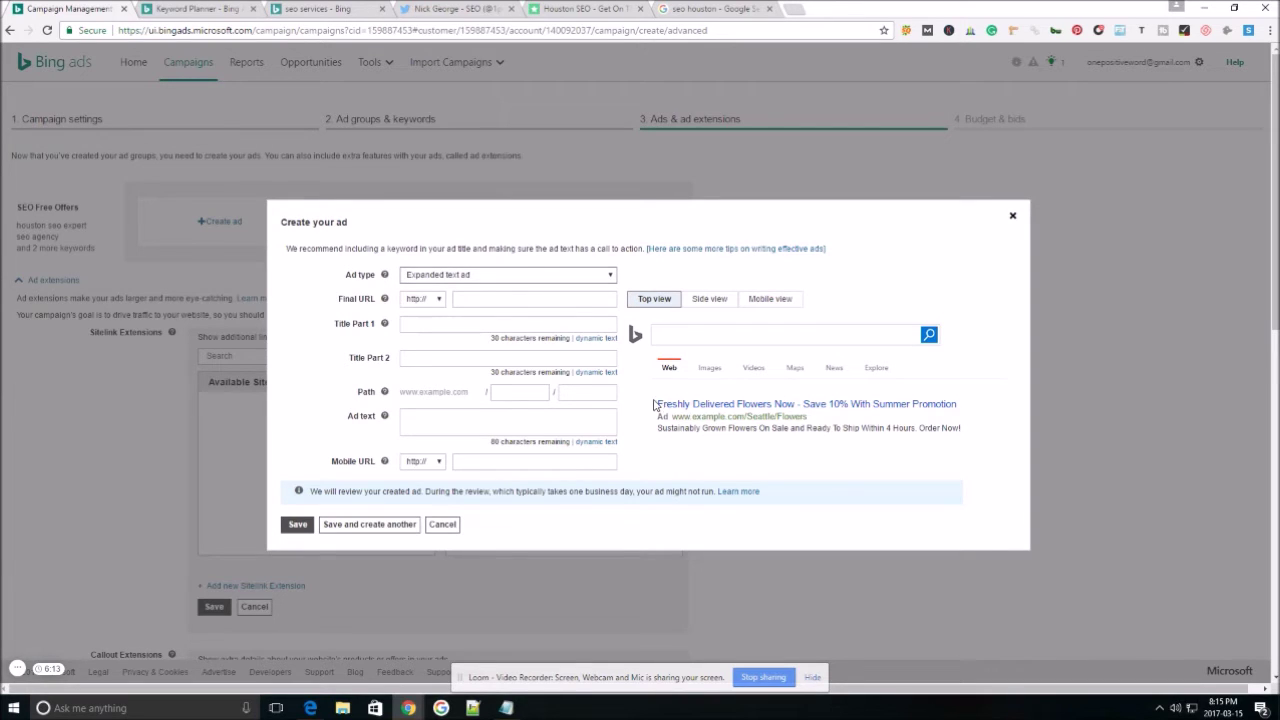
drag(655, 403, 978, 441)
click(978, 441)
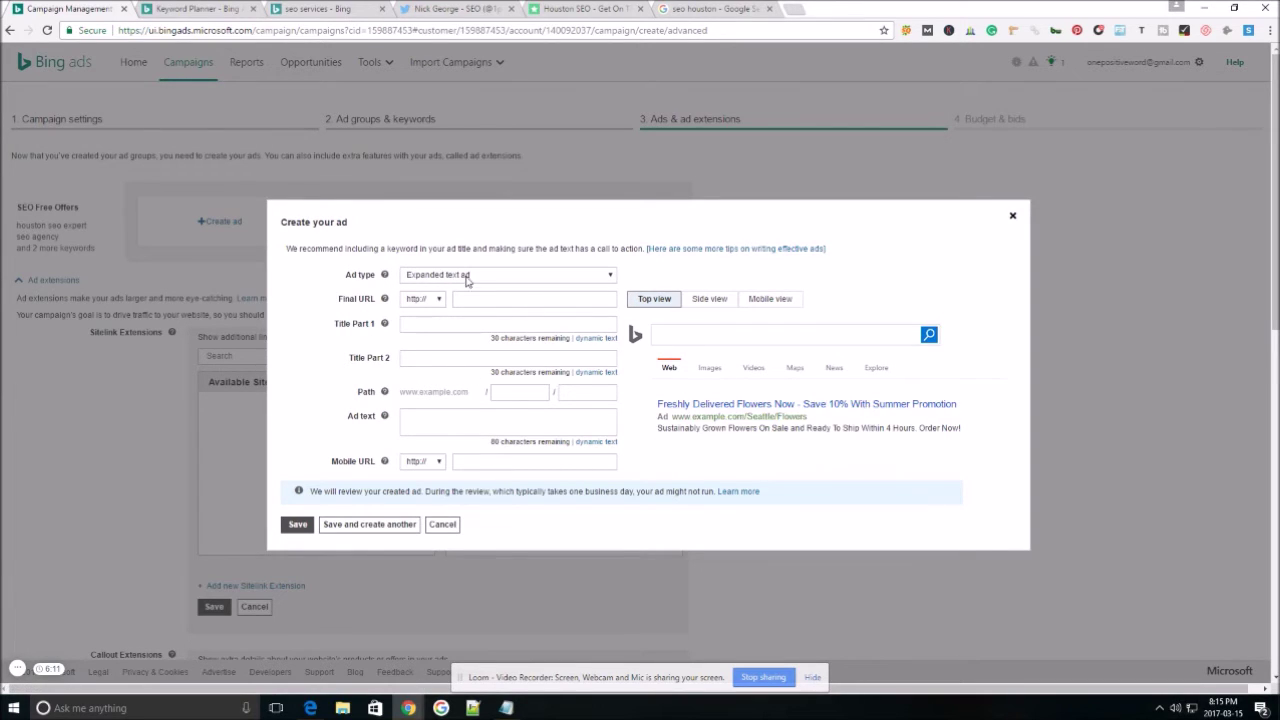
Set both the final URL and the mobile URL of the ad to the landing page myadvertiser.online/free-seo-audit
click(524, 301)
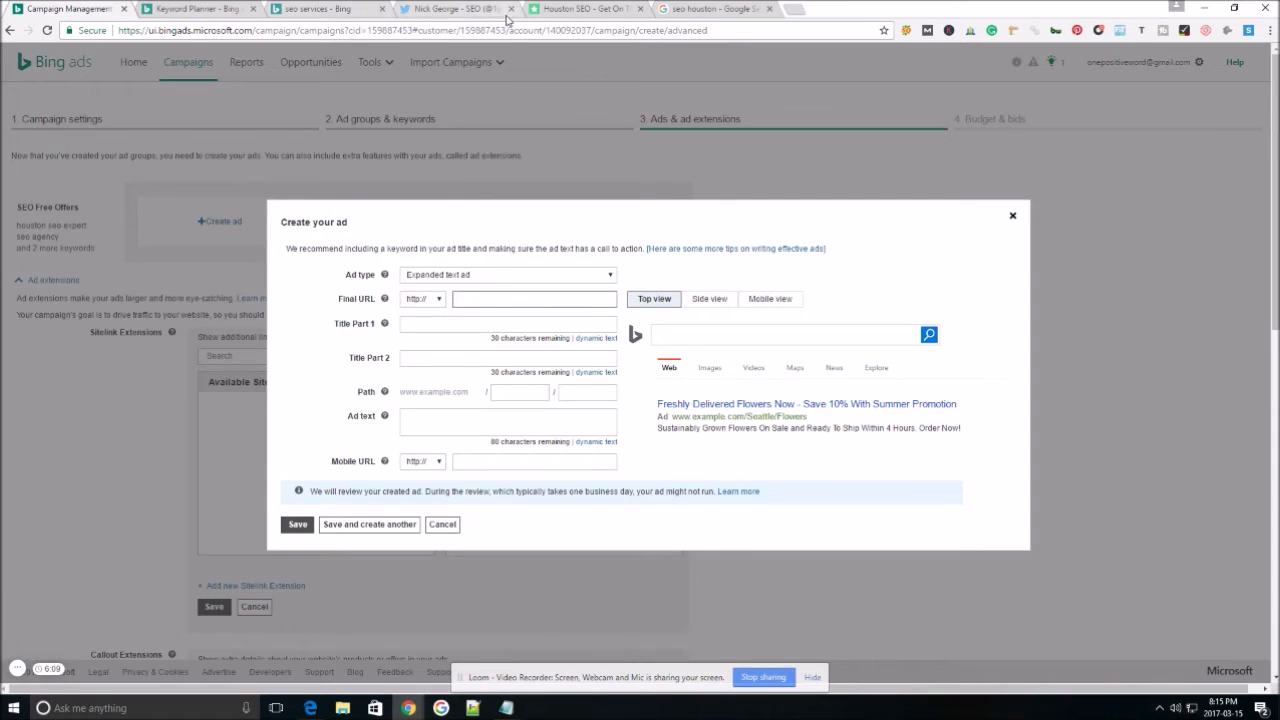
click(578, 9)
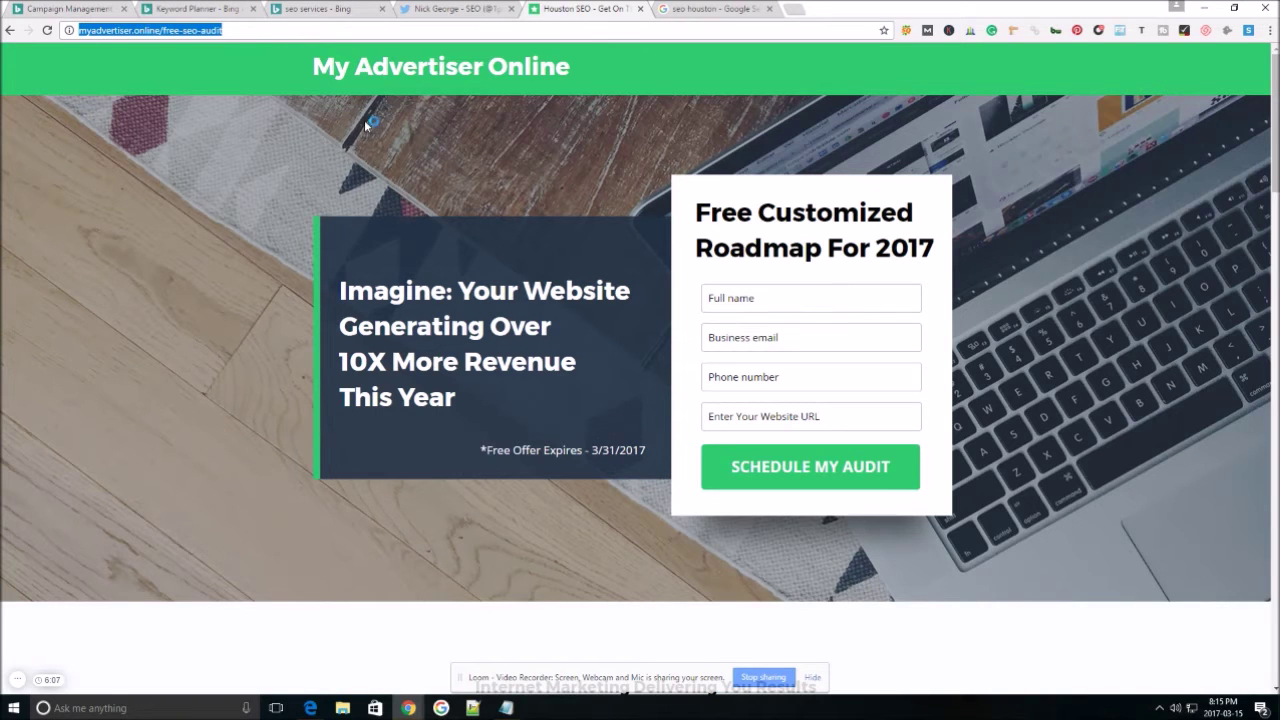
click(80, 9)
click(533, 299)
text(myadvertiser.online/free-seo-audit)
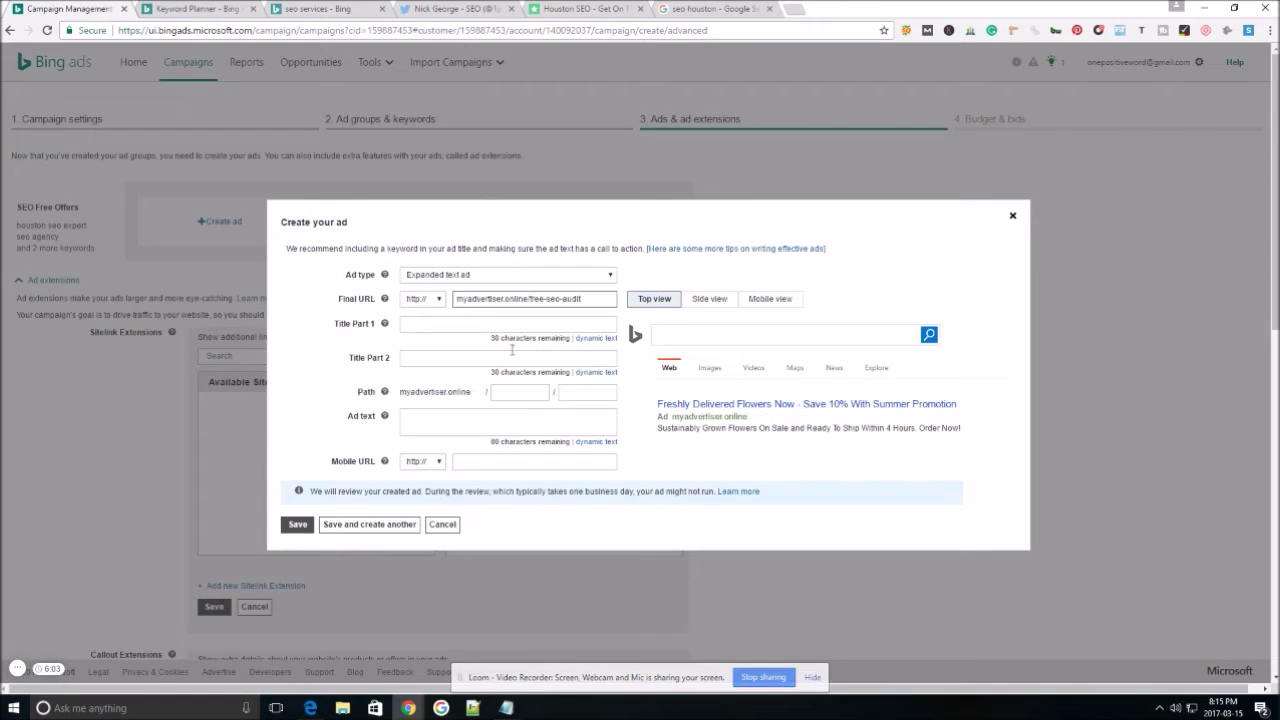
click(522, 463)
text(myadvertiser.online/free-seo-audit)
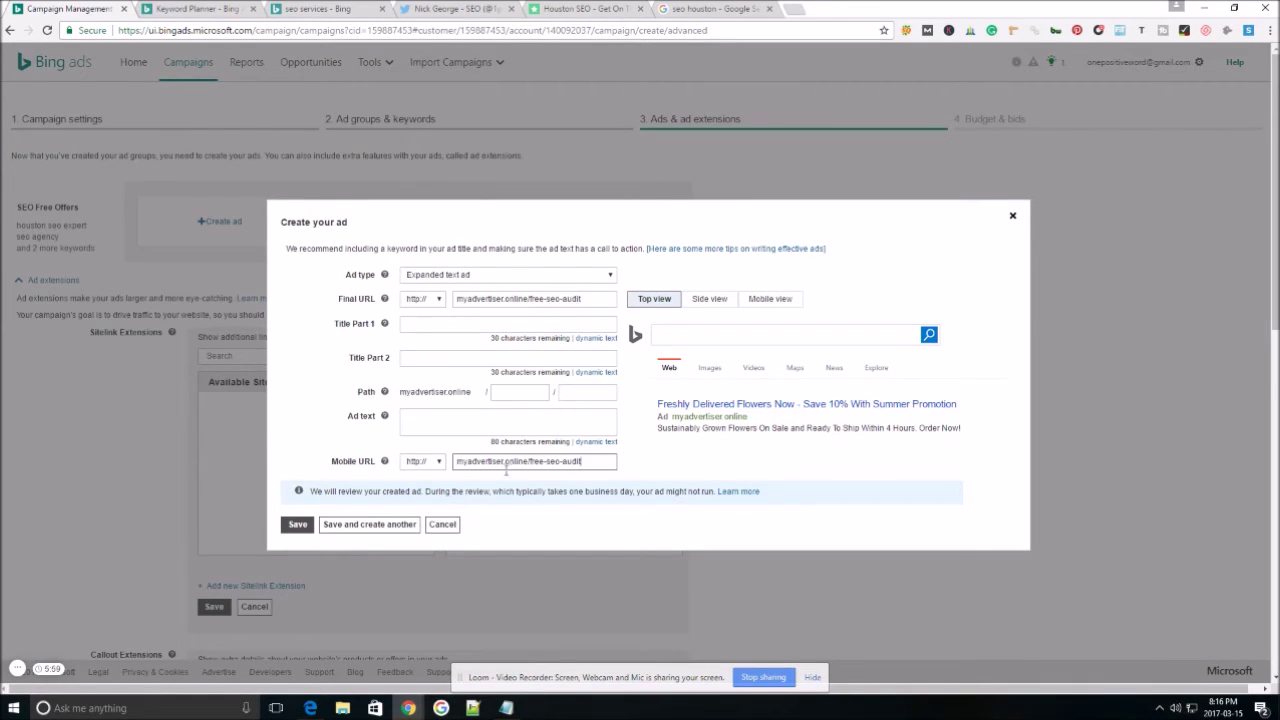
key(ctrl+a)
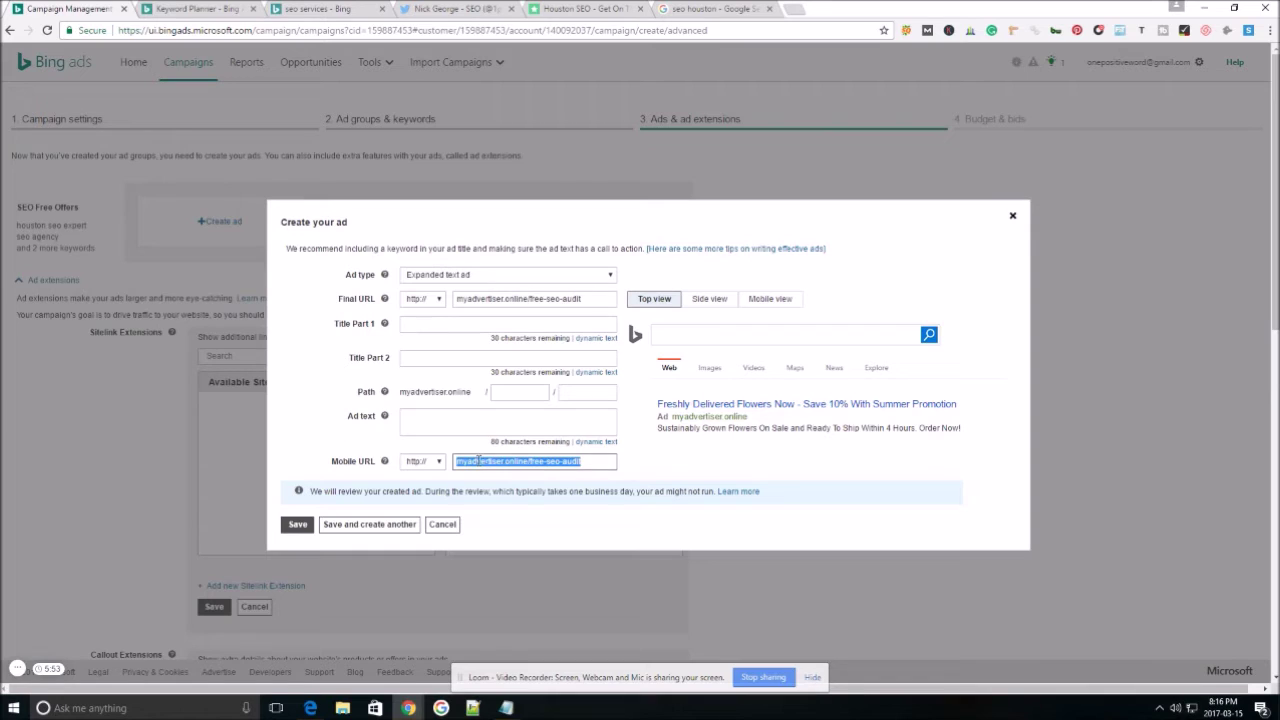
Set the ad's first title part to "Houston SEO Professional 2017" and the second to "10x Your Revenue This Year"
click(441, 328)
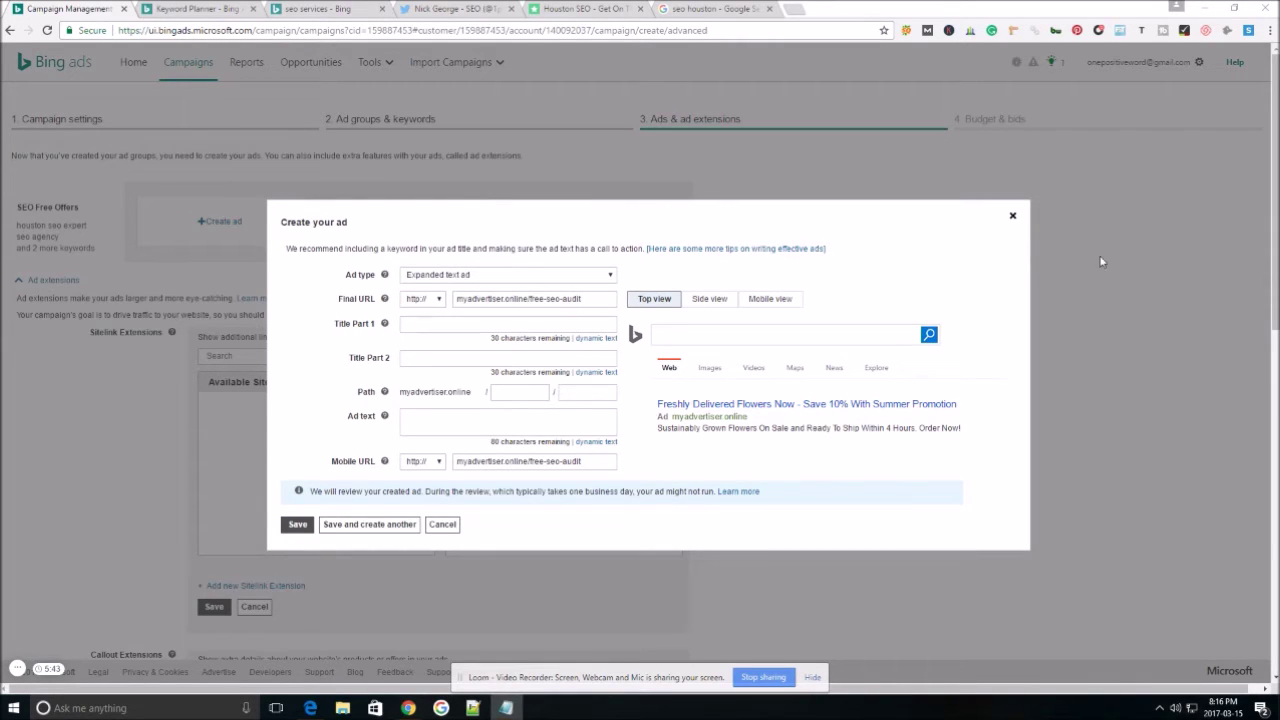
click(522, 323)
text(Houston SEO Professional)
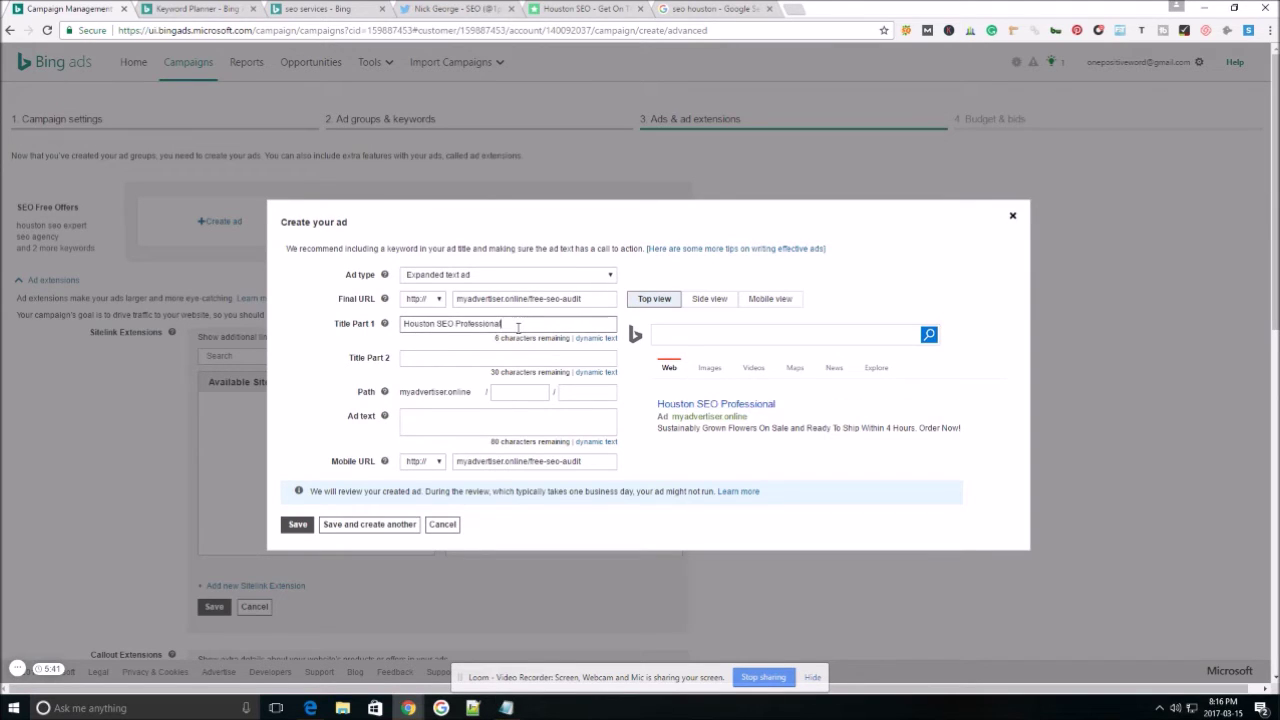
text(2017)
key(alt+Tab)
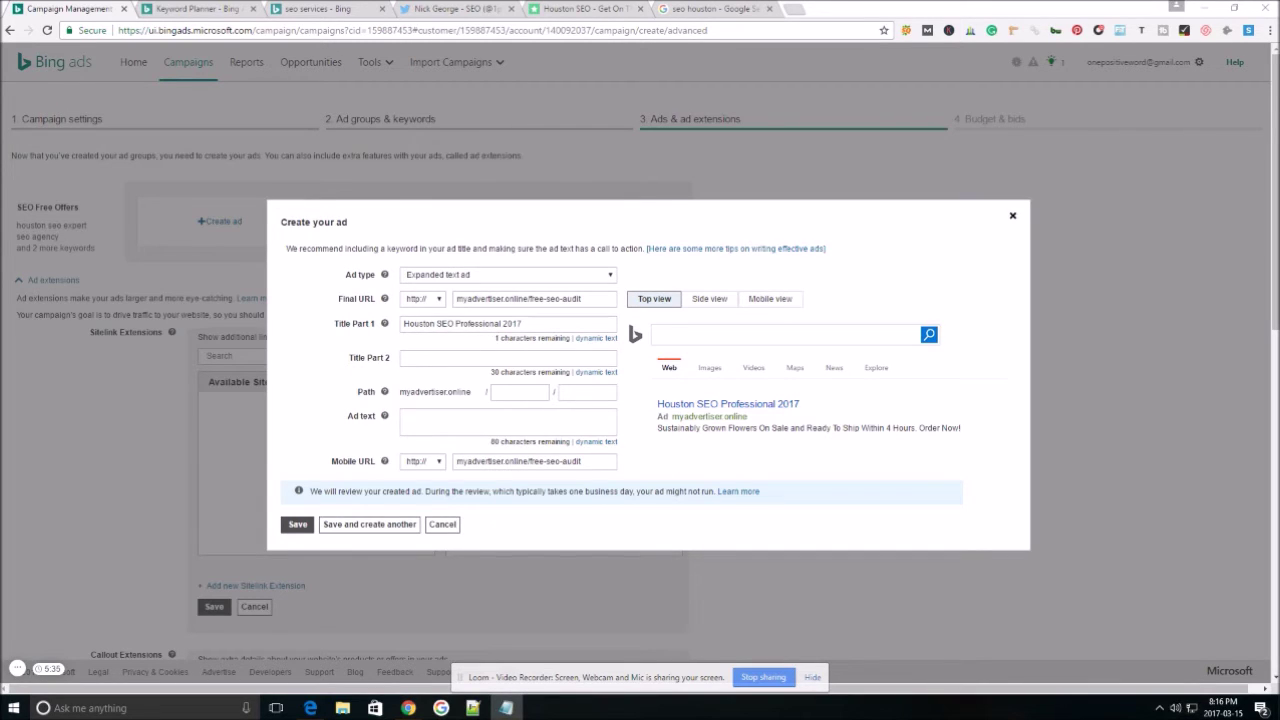
click(477, 357)
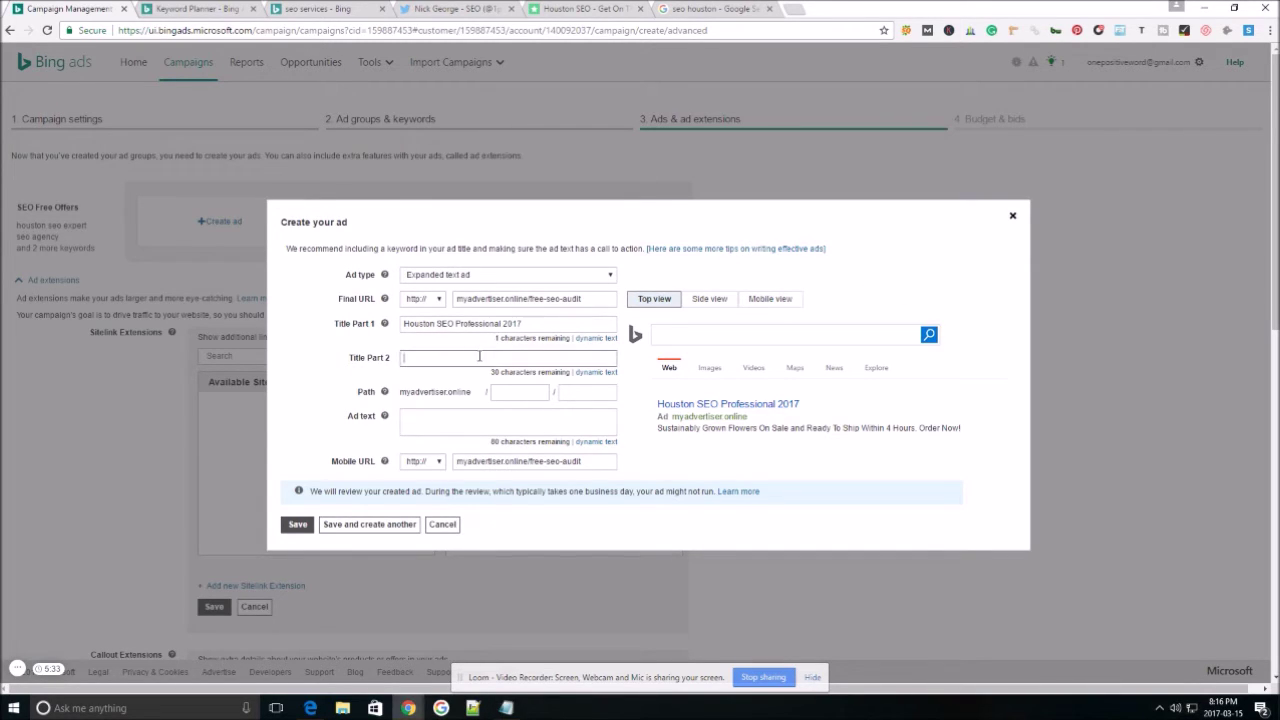
text(10x Your Revenue This Year)
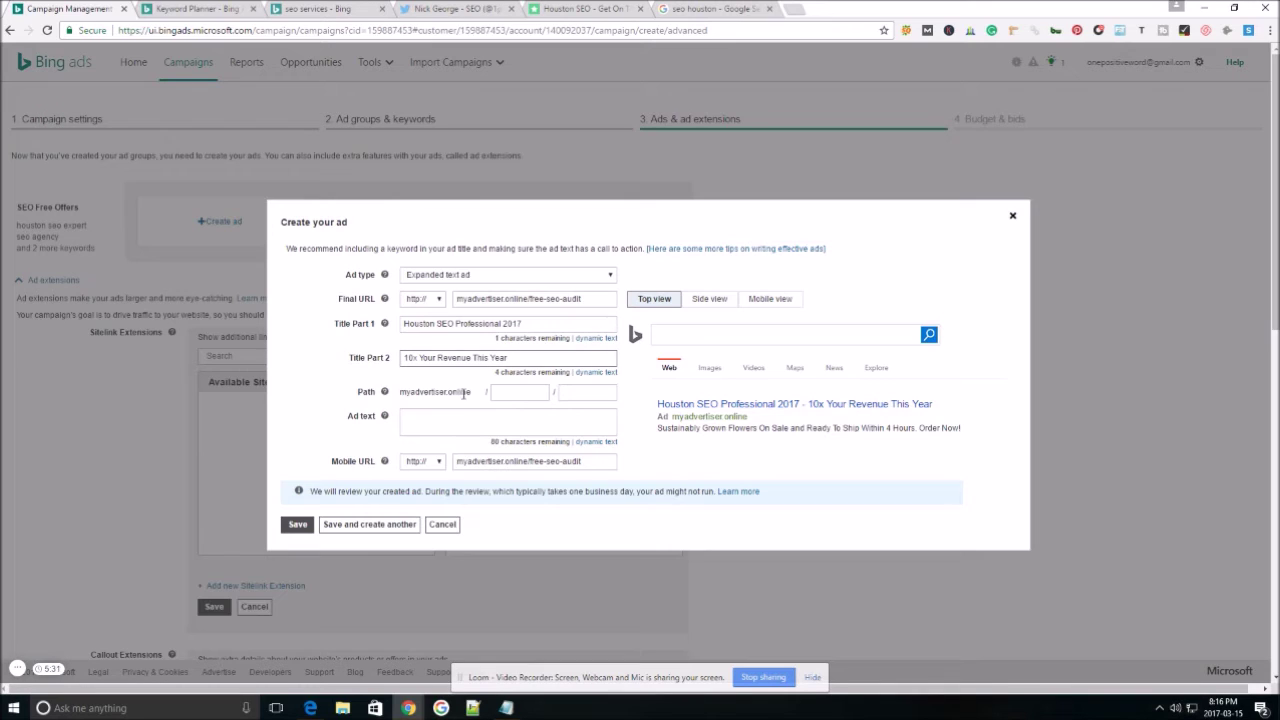
drag(406, 323, 599, 323)
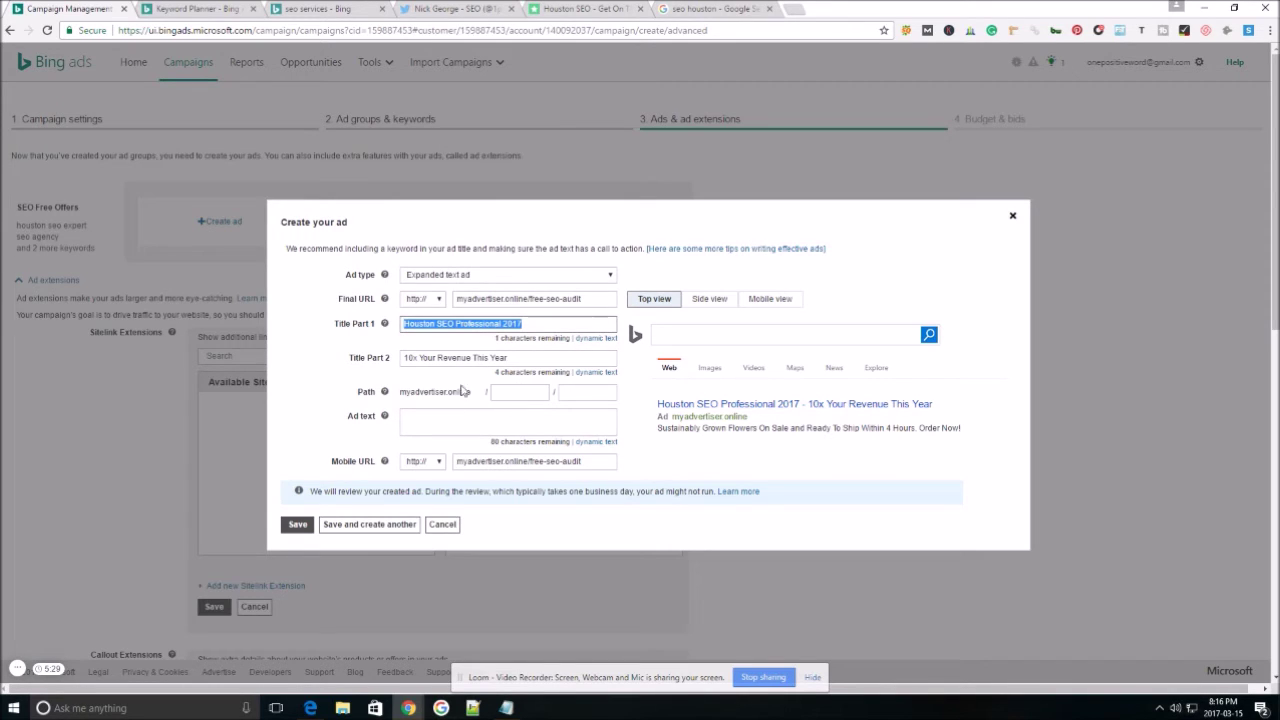
drag(534, 363, 392, 364)
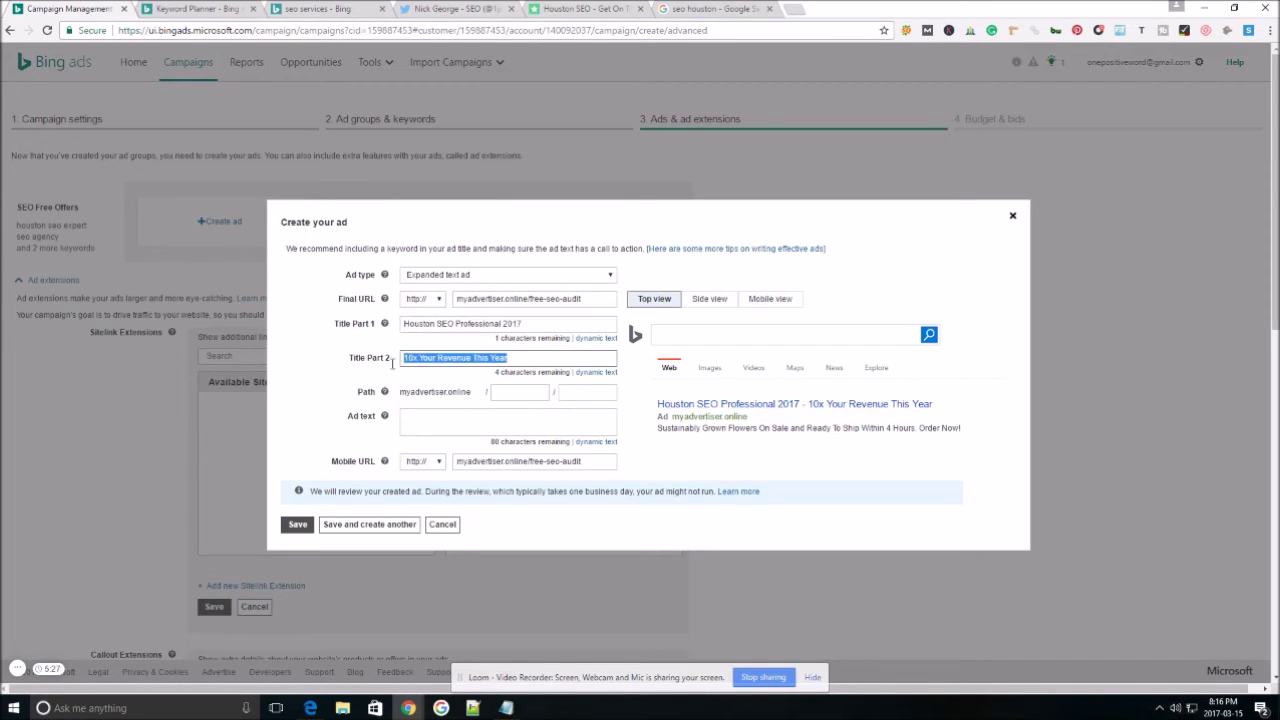
Set the first path segment of the ad's display URL to freeroadmap and compare the previewed address with the final URL
click(517, 393)
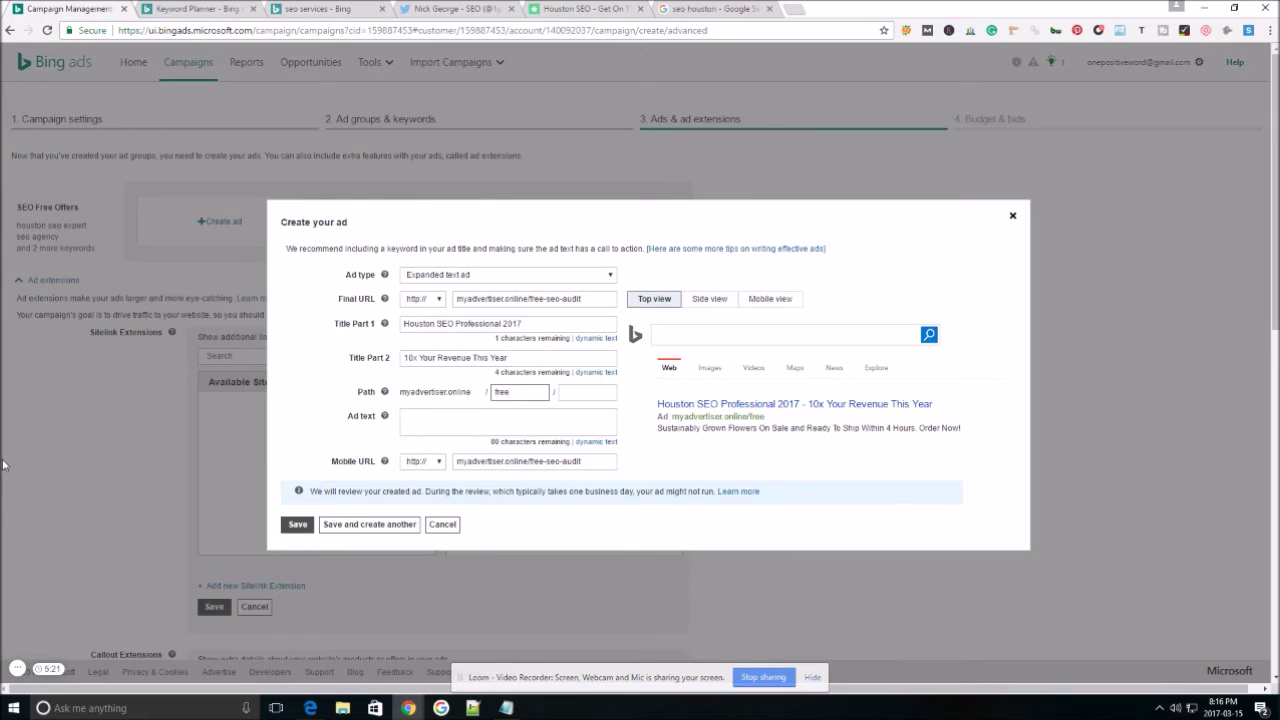
text(freeroadmap)
drag(799, 416, 673, 422)
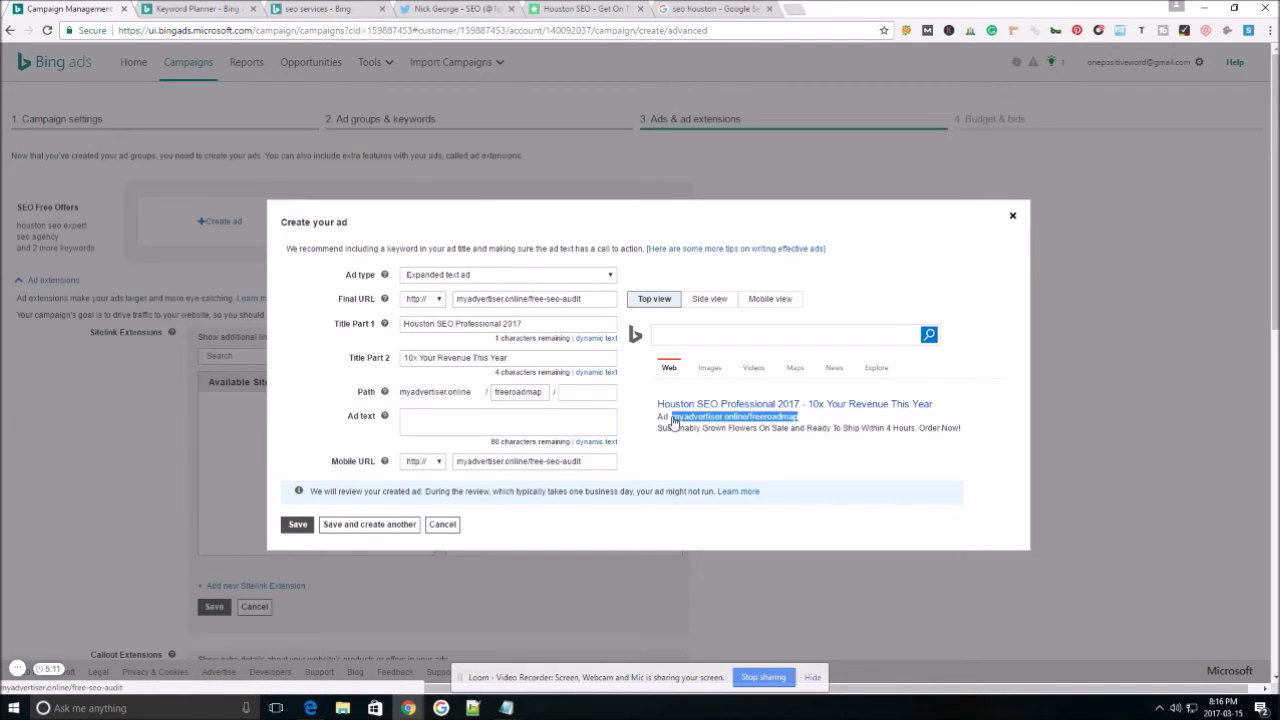
drag(583, 298, 440, 298)
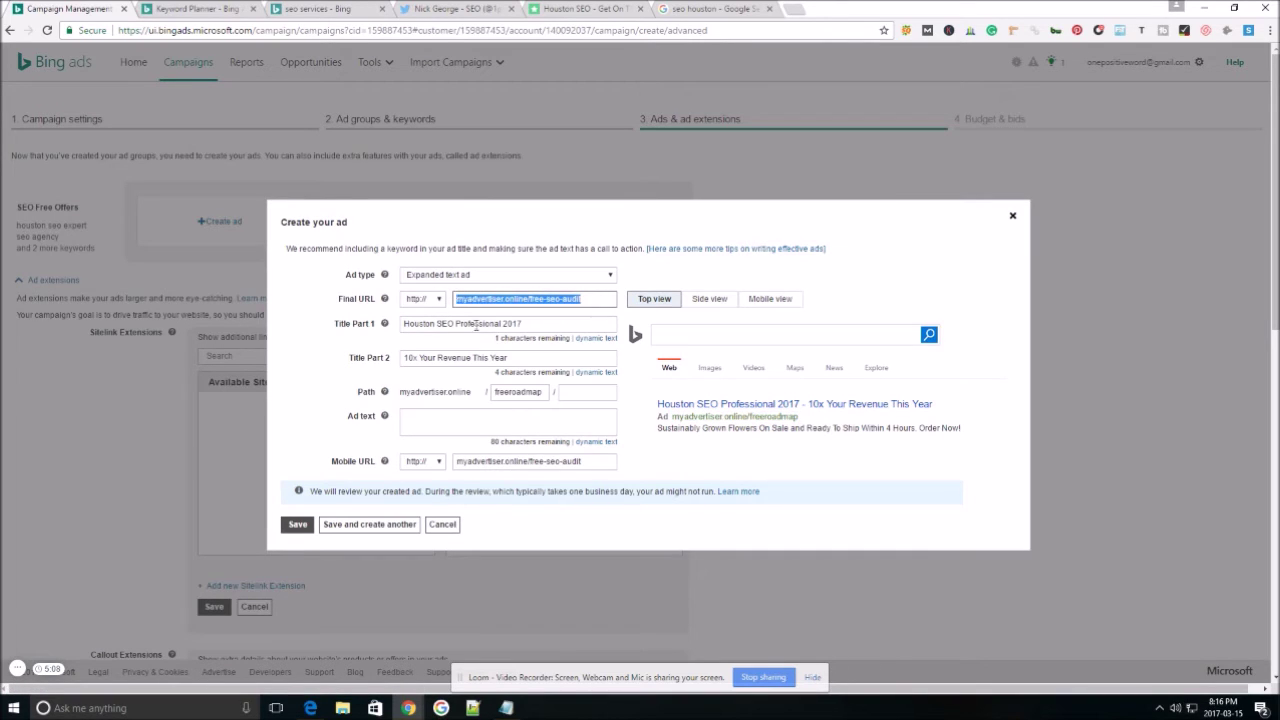
Enter "Increase Your Website's ROI Using A Customized Roadmap. Free For A Limited Time!" as the ad text and save the ad
click(545, 421)
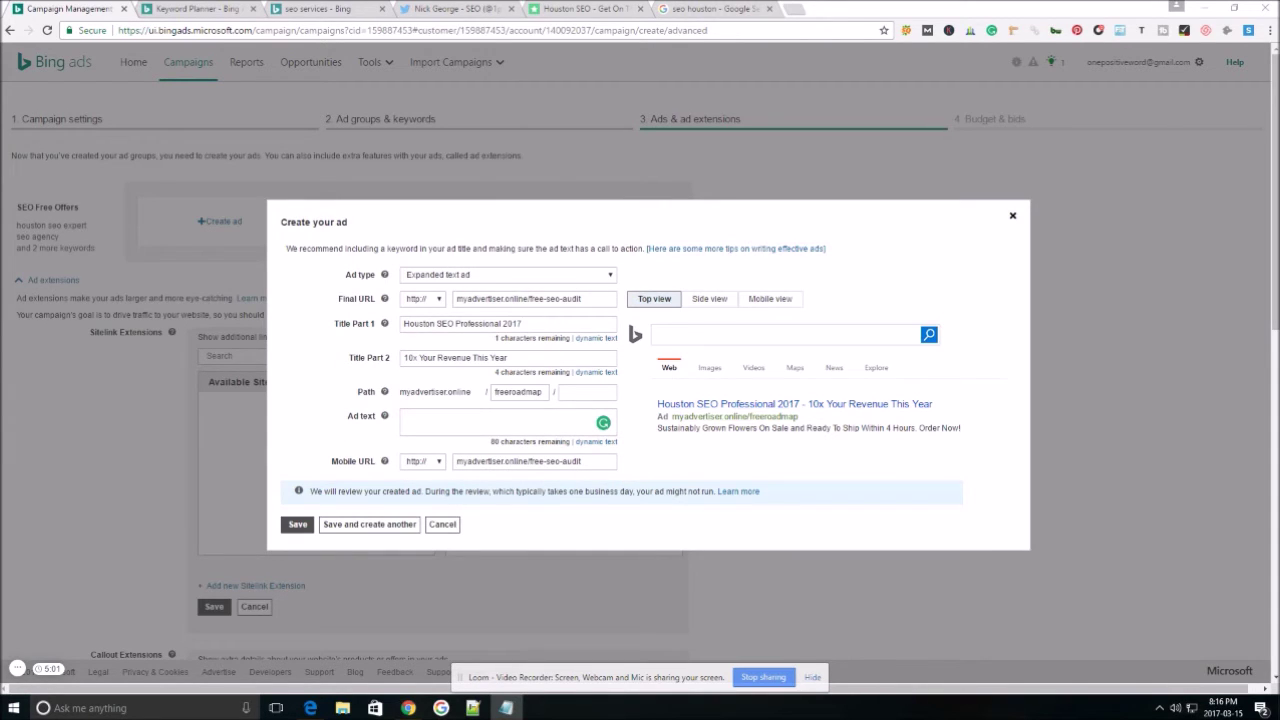
text(Increase Your Website's ROI Using A Customized Roadmap. Free For A Limited Time!)
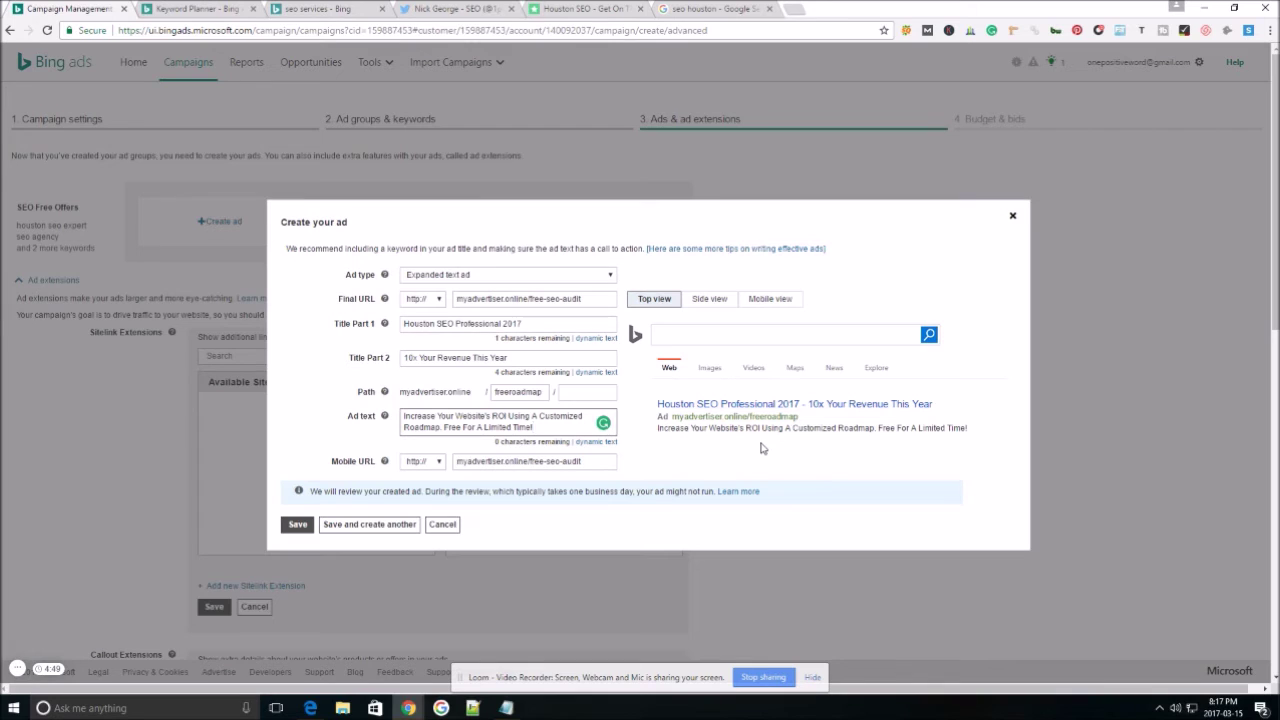
click(297, 530)
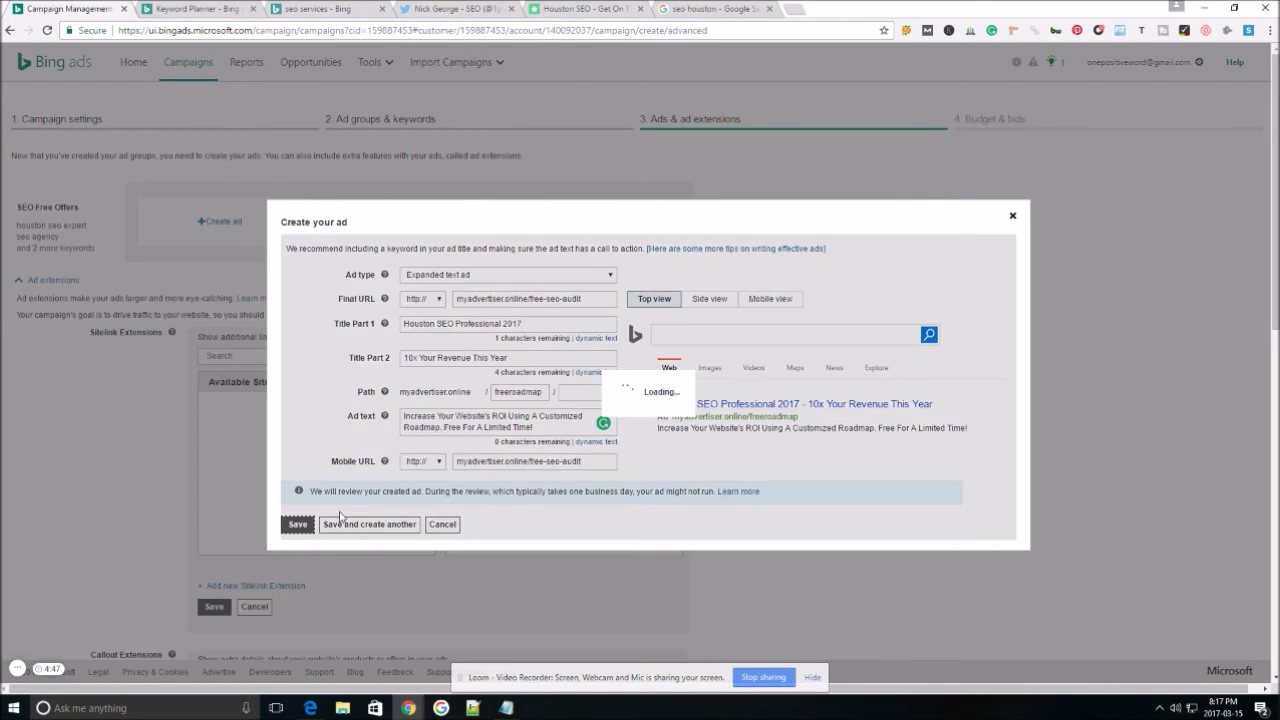
Review the Sitelink Extensions section and compare it with the sitelinks under the dexmedia.com ad in the Bing results for seo services
scroll(130, 290, down, 2)
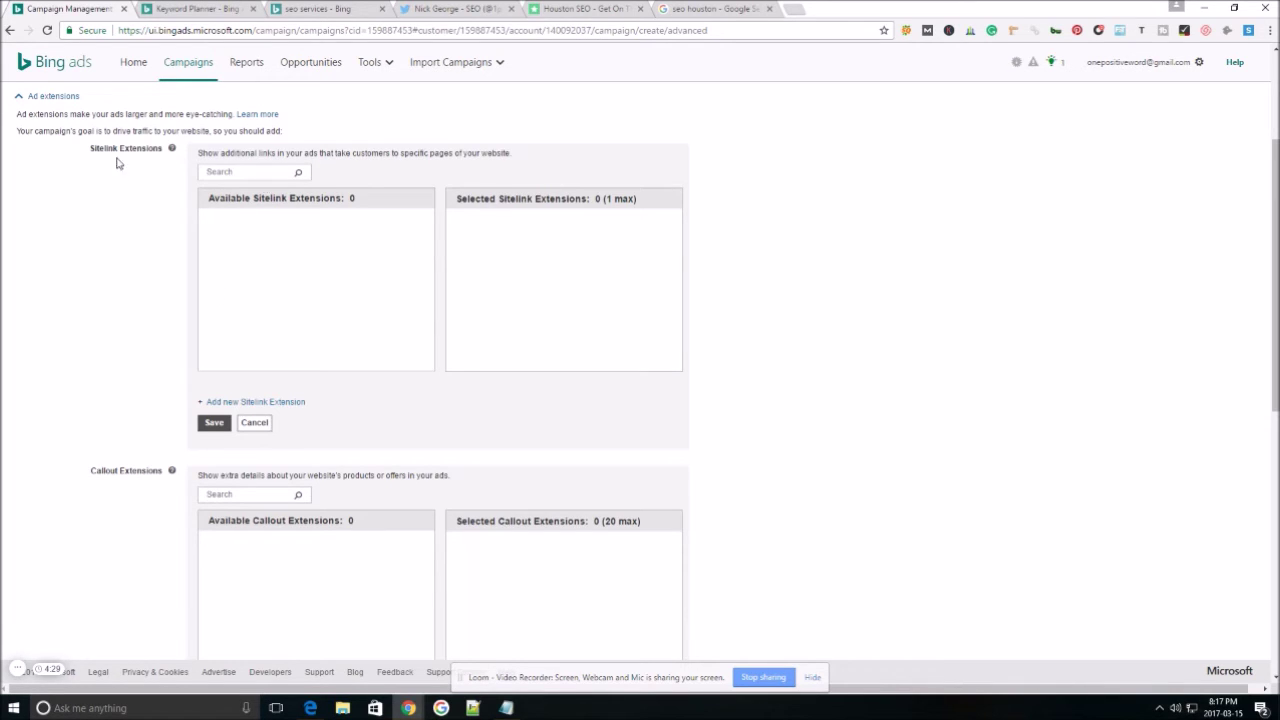
drag(86, 150, 196, 148)
click(318, 8)
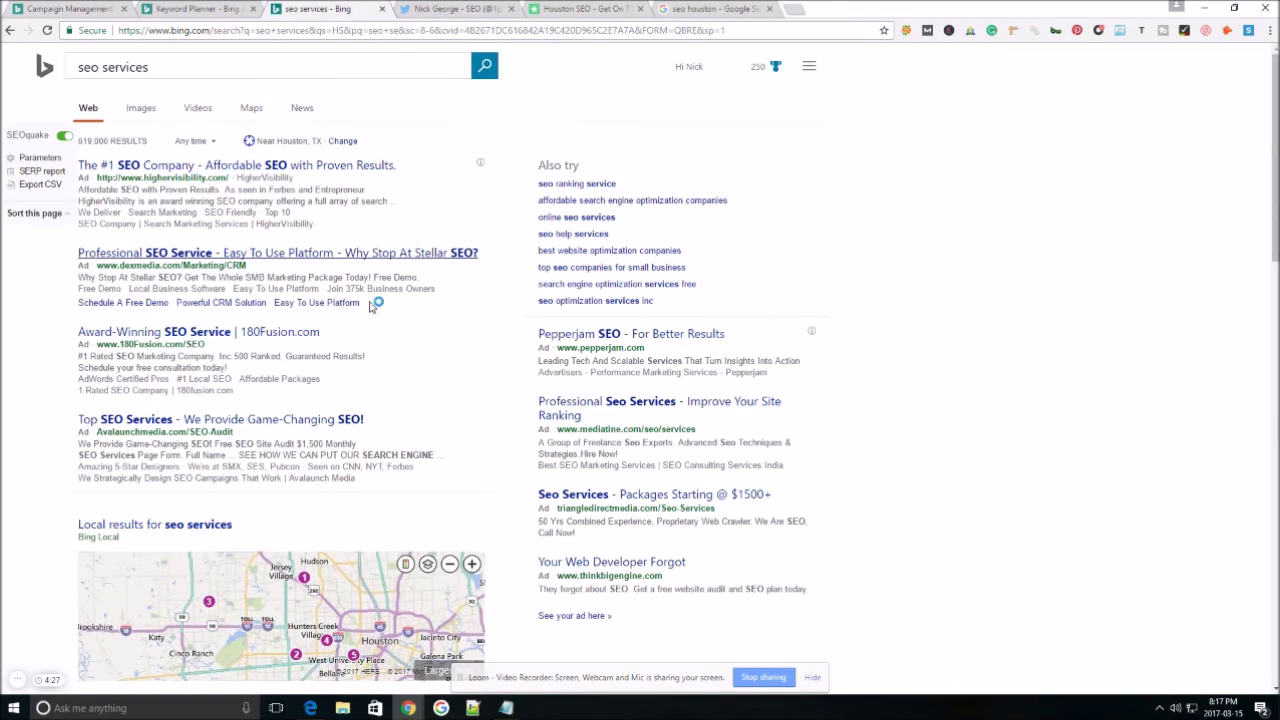
drag(386, 311, 78, 305)
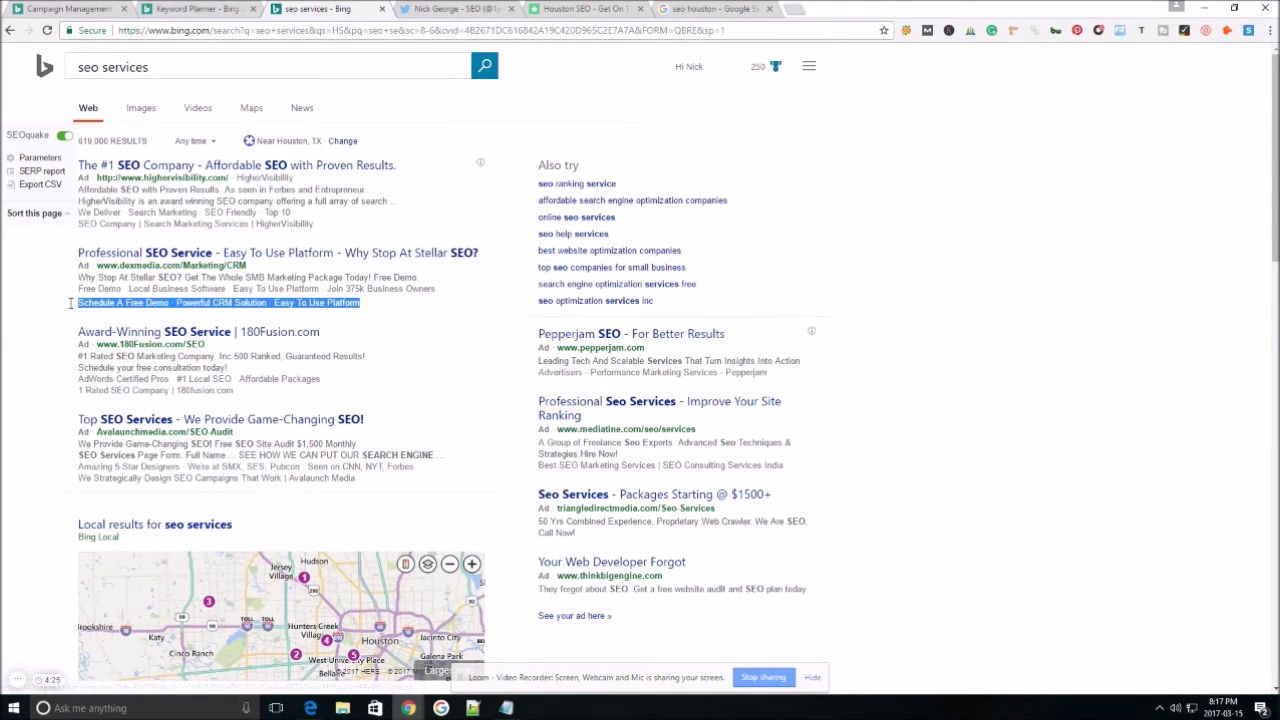
click(470, 318)
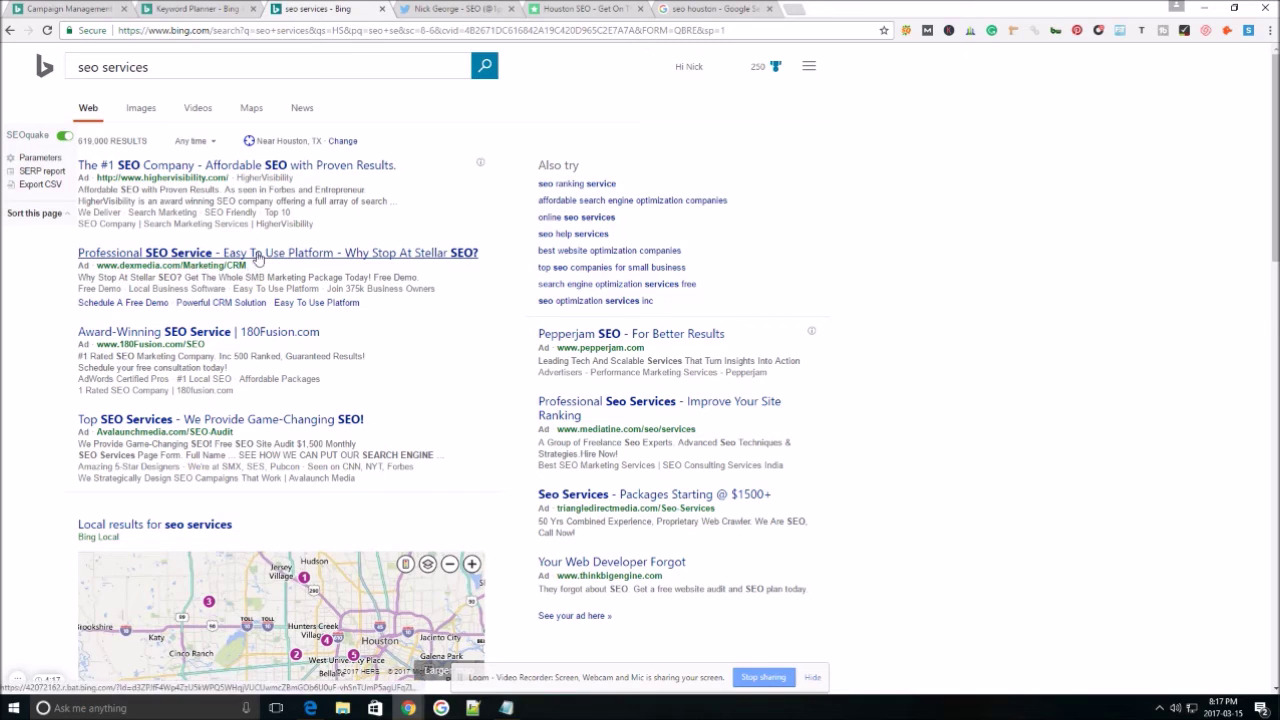
key(ctrl+1)
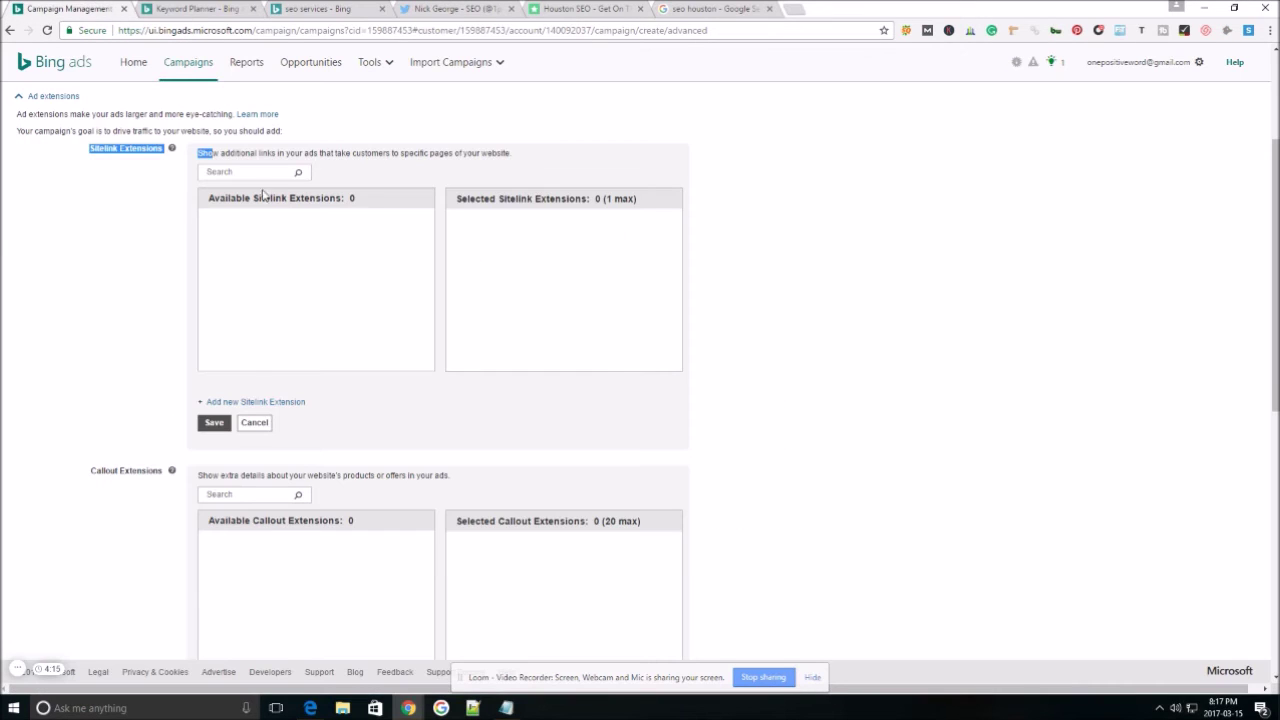
Examine the new sitelink form's link text, description and landing page fields, including the Destination URL option, and close it without saving
click(214, 402)
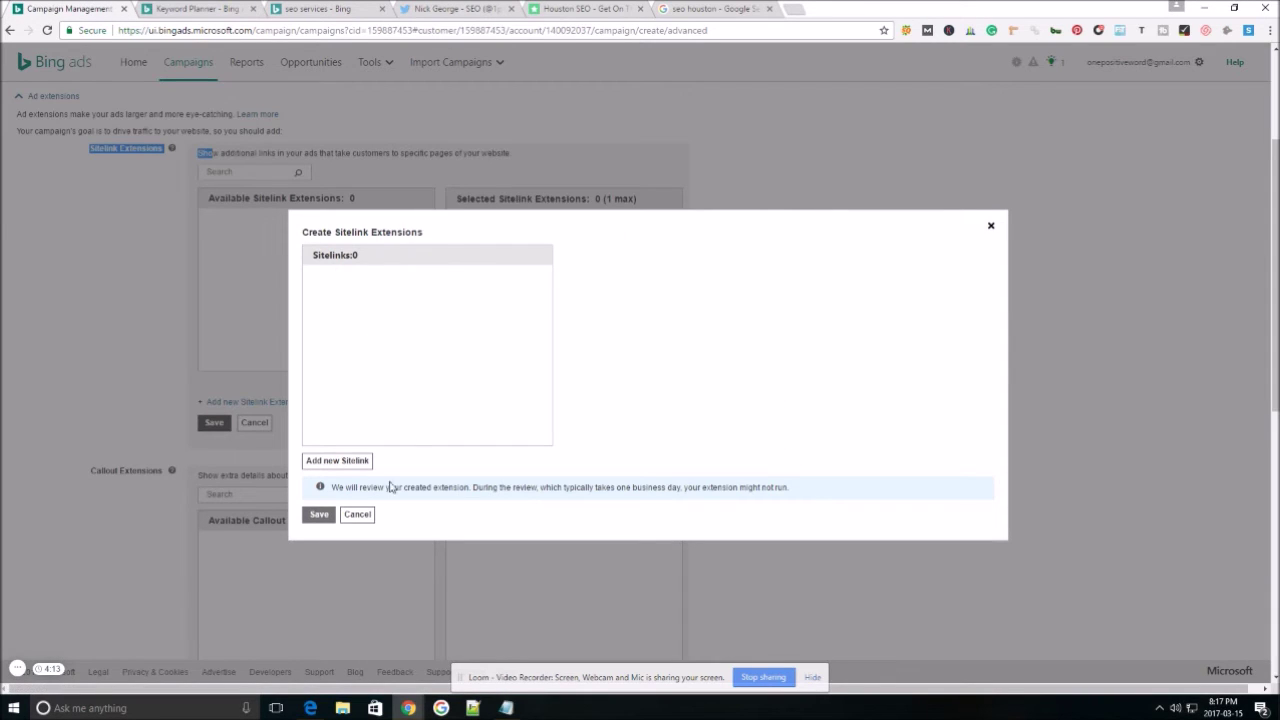
click(337, 460)
click(727, 259)
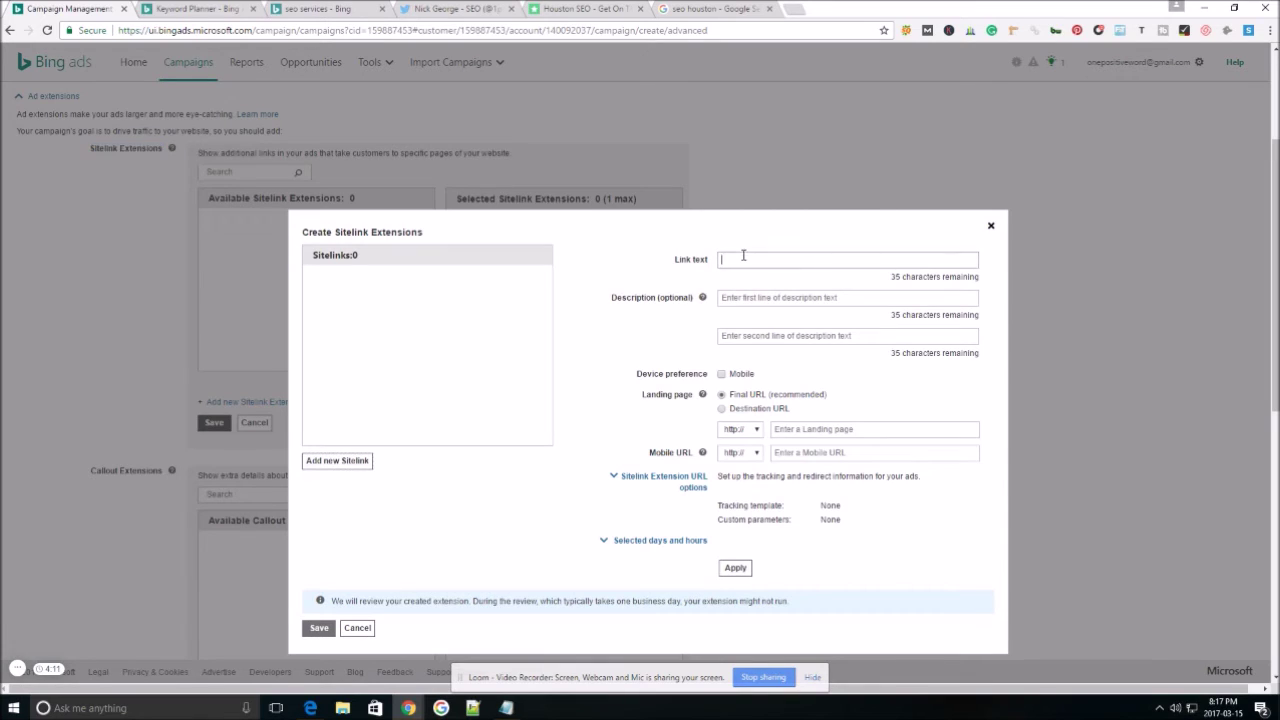
click(754, 295)
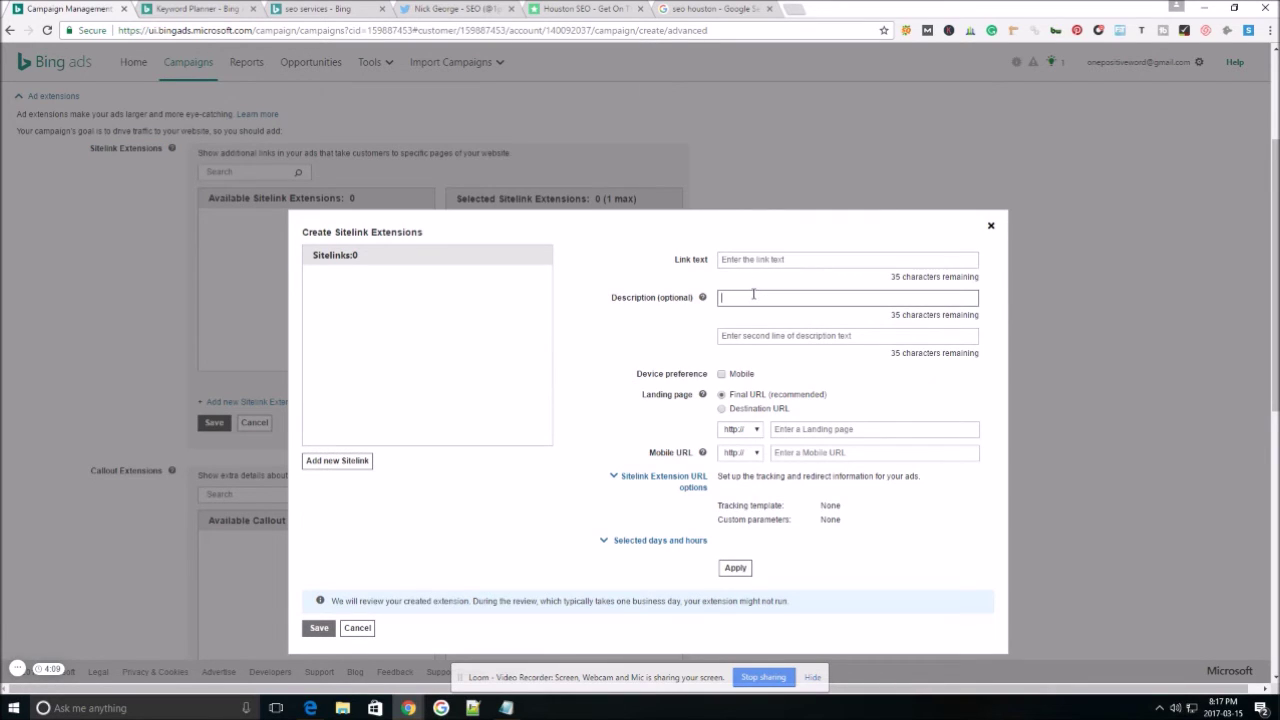
click(771, 336)
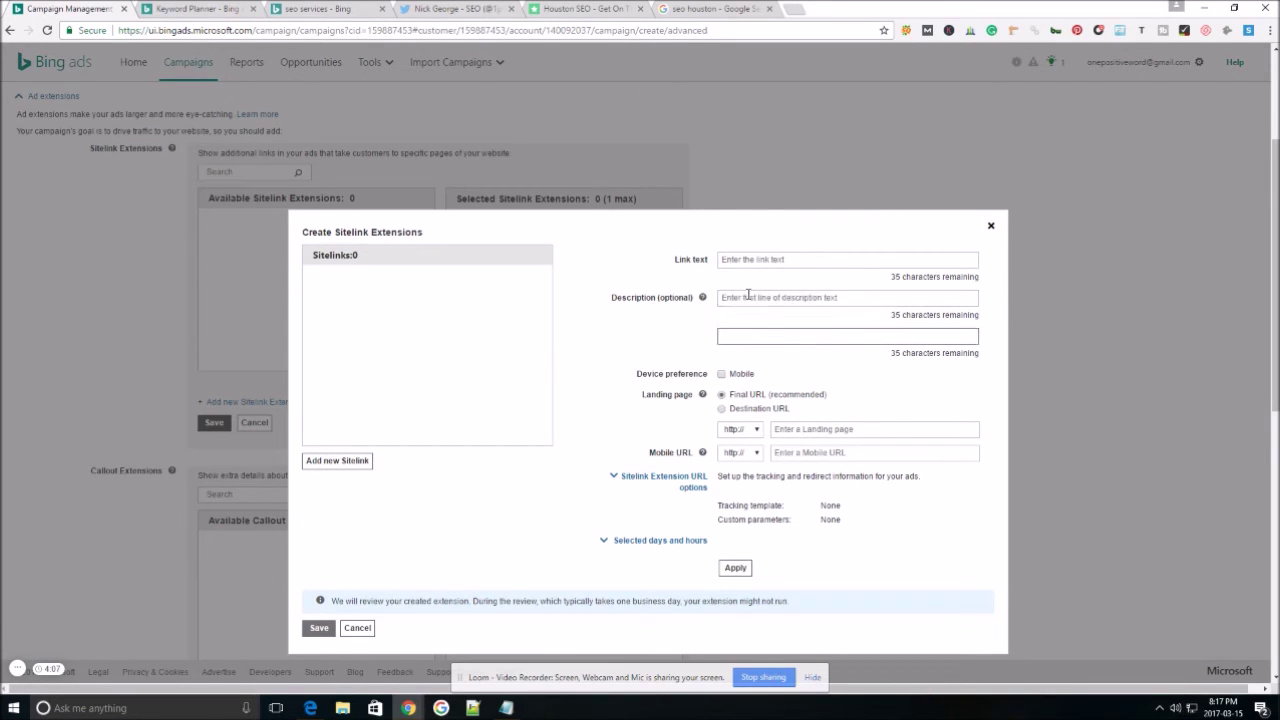
click(748, 296)
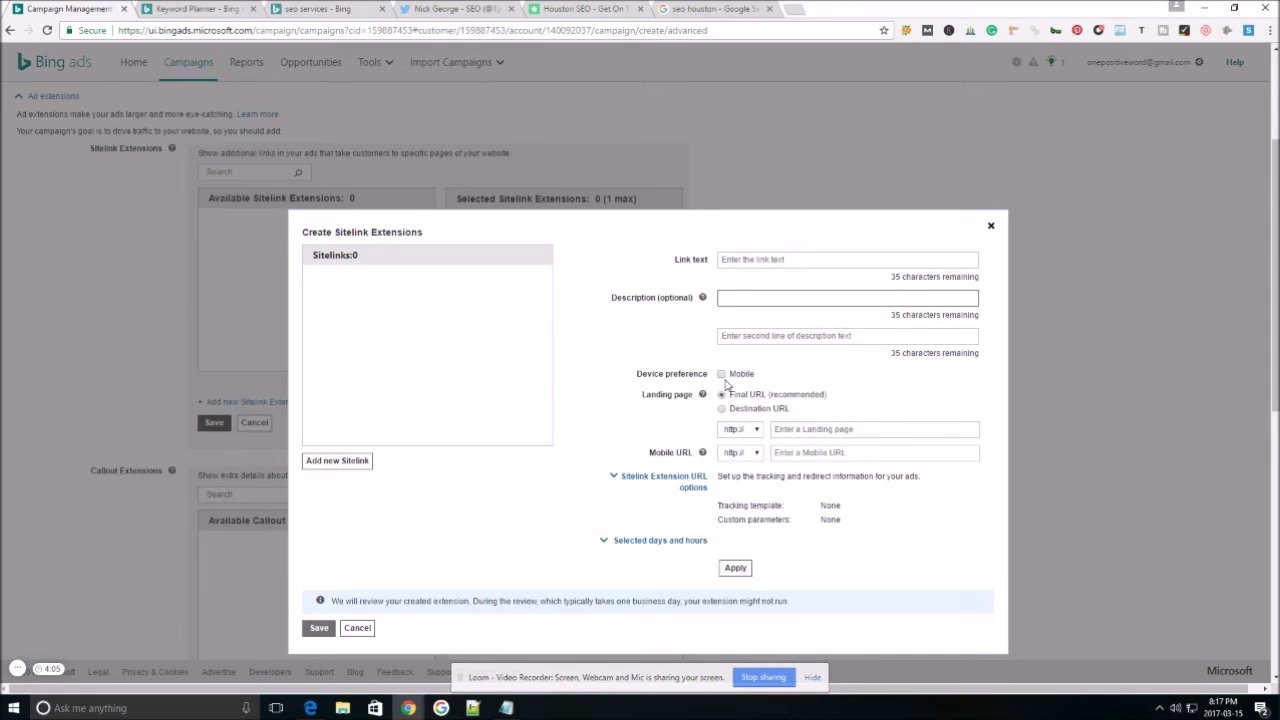
click(723, 396)
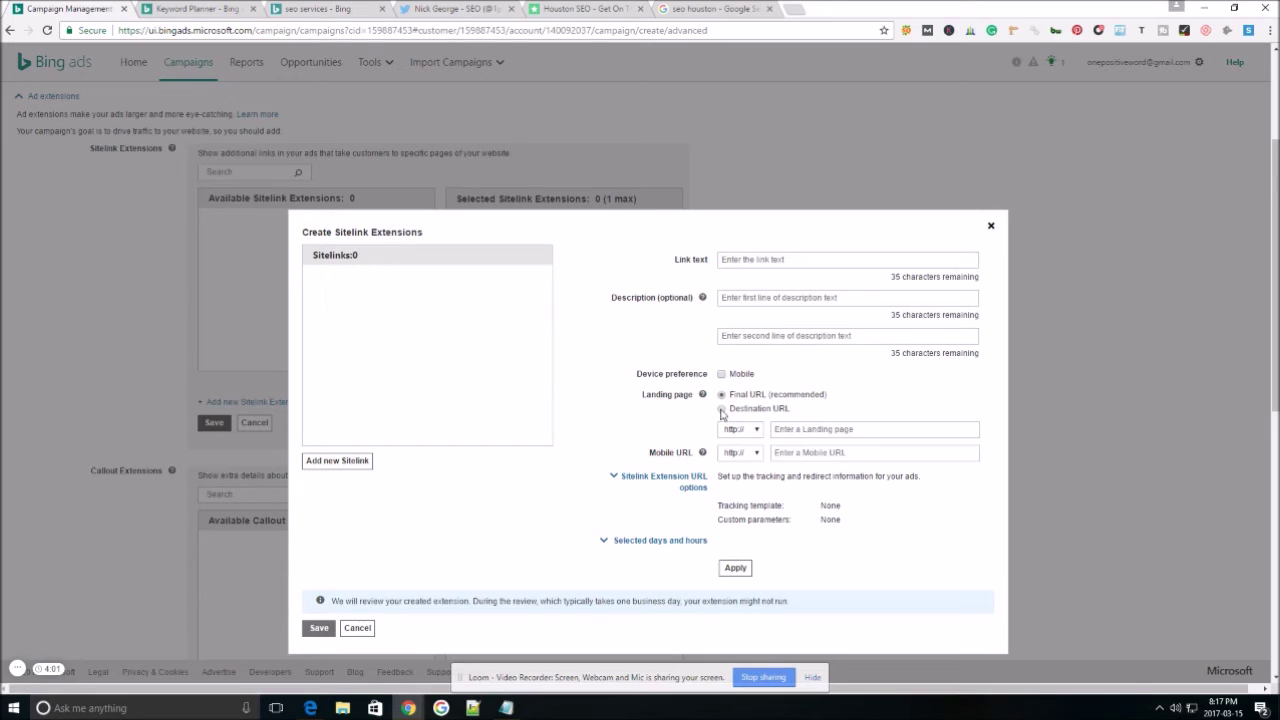
click(722, 410)
click(835, 432)
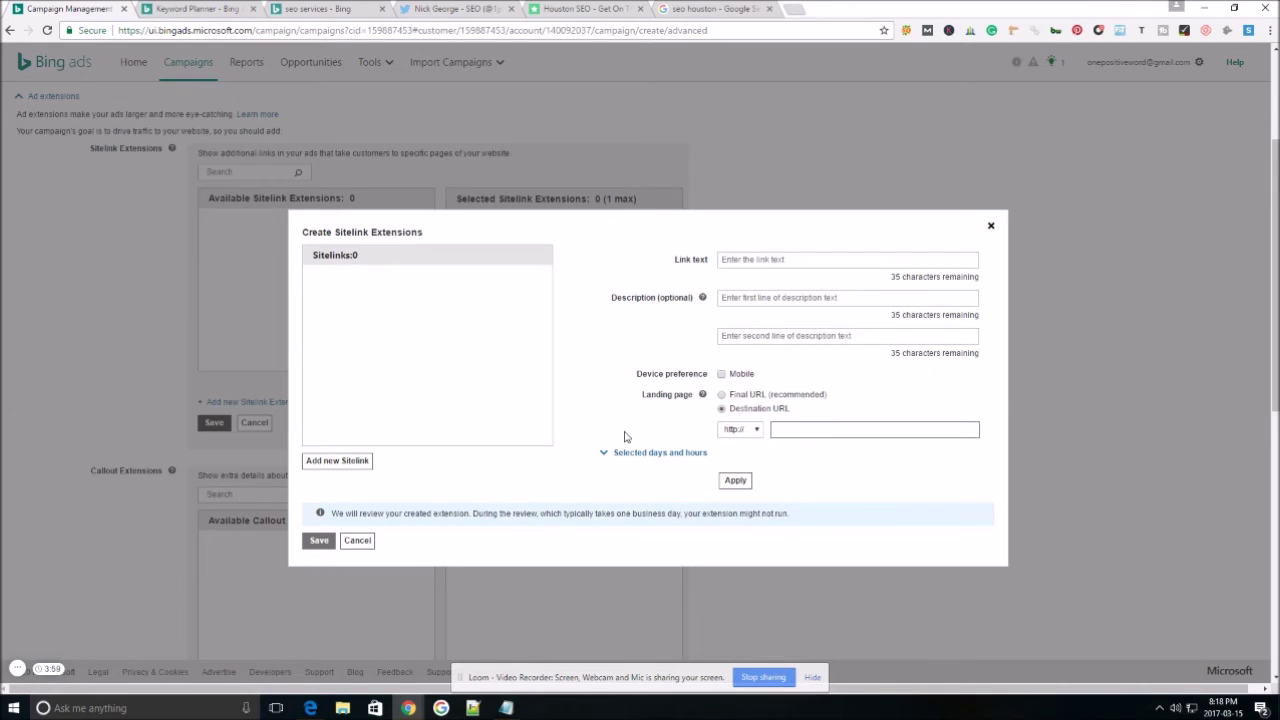
click(991, 225)
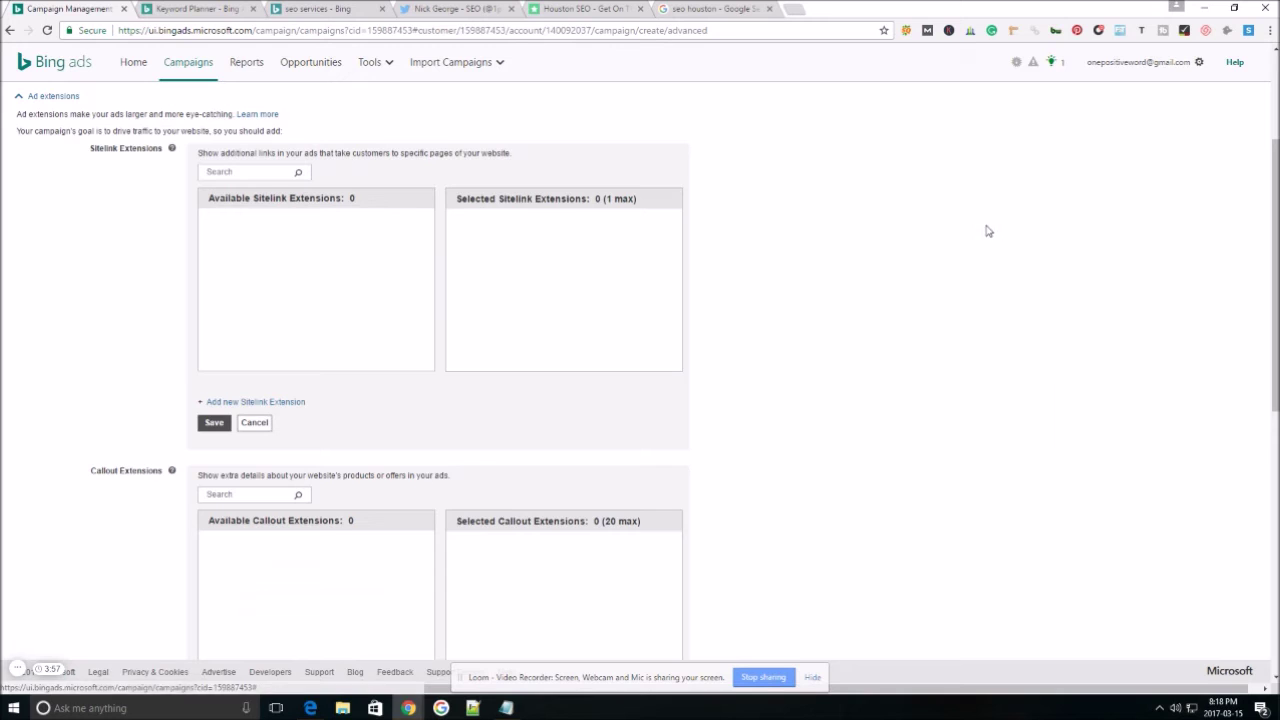
Review the Callout Extensions section and examine the callout lines of the highervisibility.com and dexmedia.com ads in the Bing results
scroll(300, 222, down, 3)
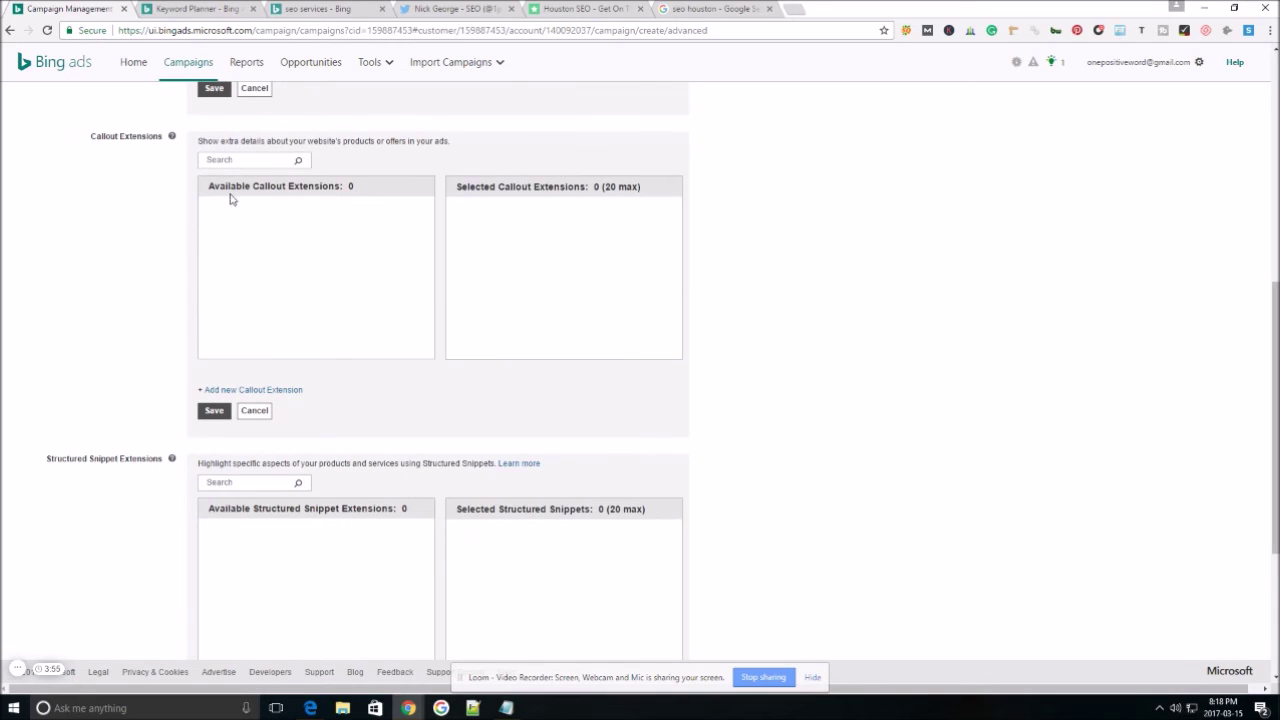
click(335, 8)
drag(292, 213, 84, 212)
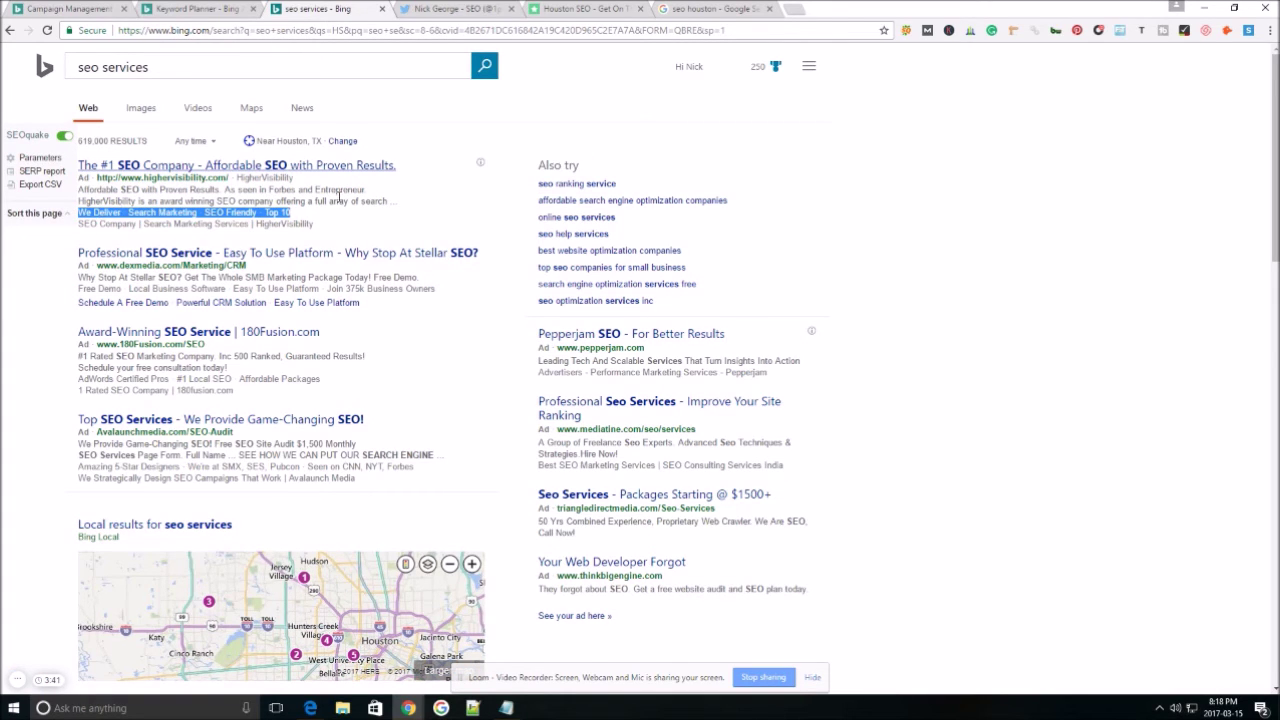
drag(440, 290, 76, 290)
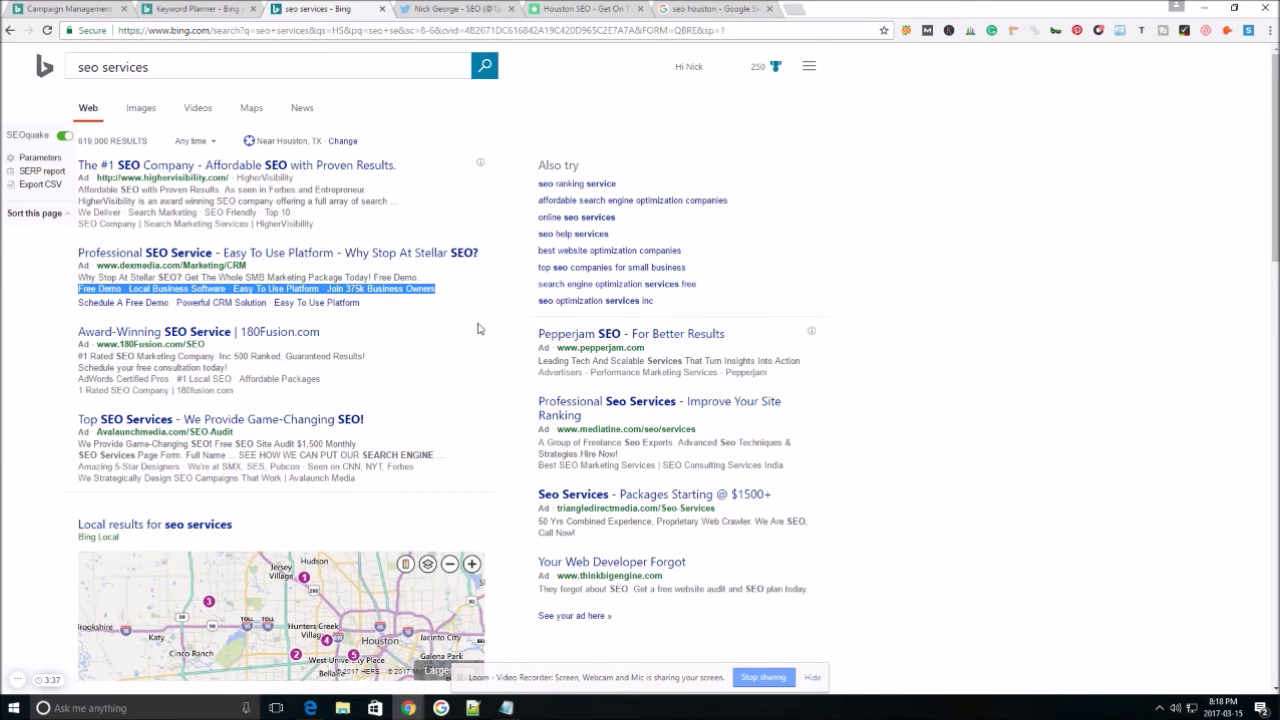
click(193, 8)
click(68, 8)
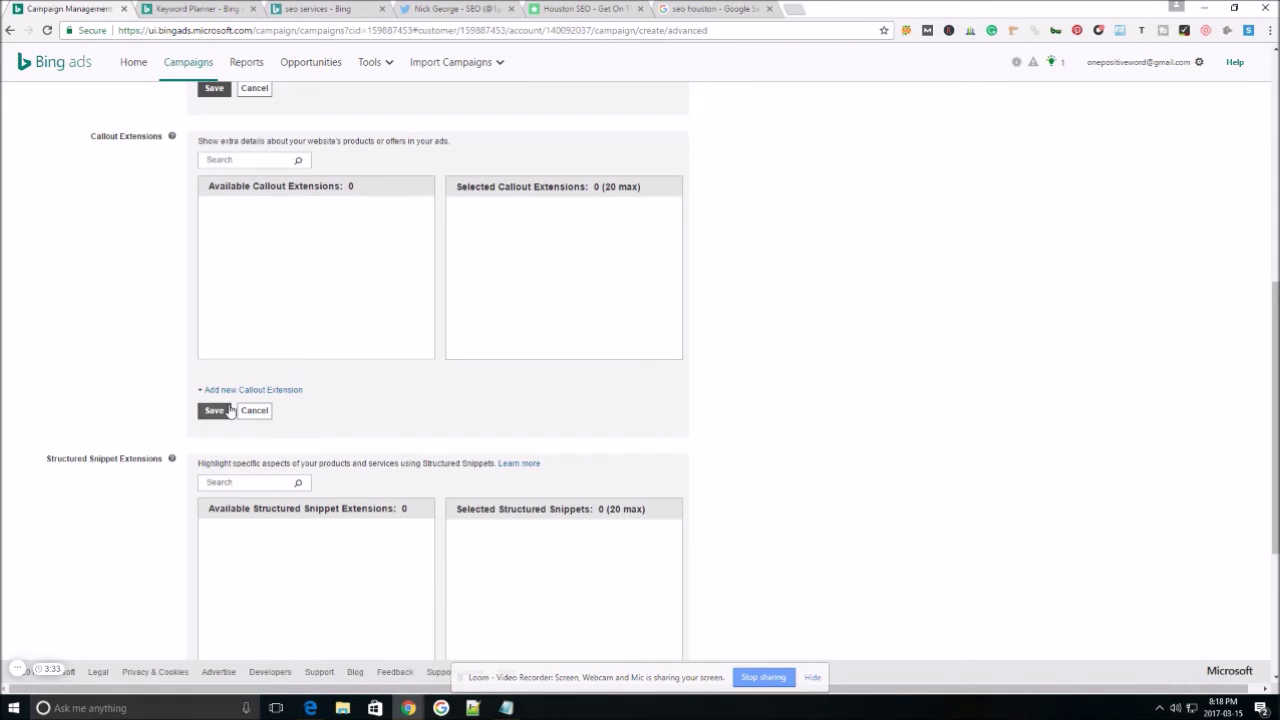
Review the Structured Snippet Extensions section and examine the snippet line under the highervisibility.com ad in the Bing results
scroll(250, 392, down, 2)
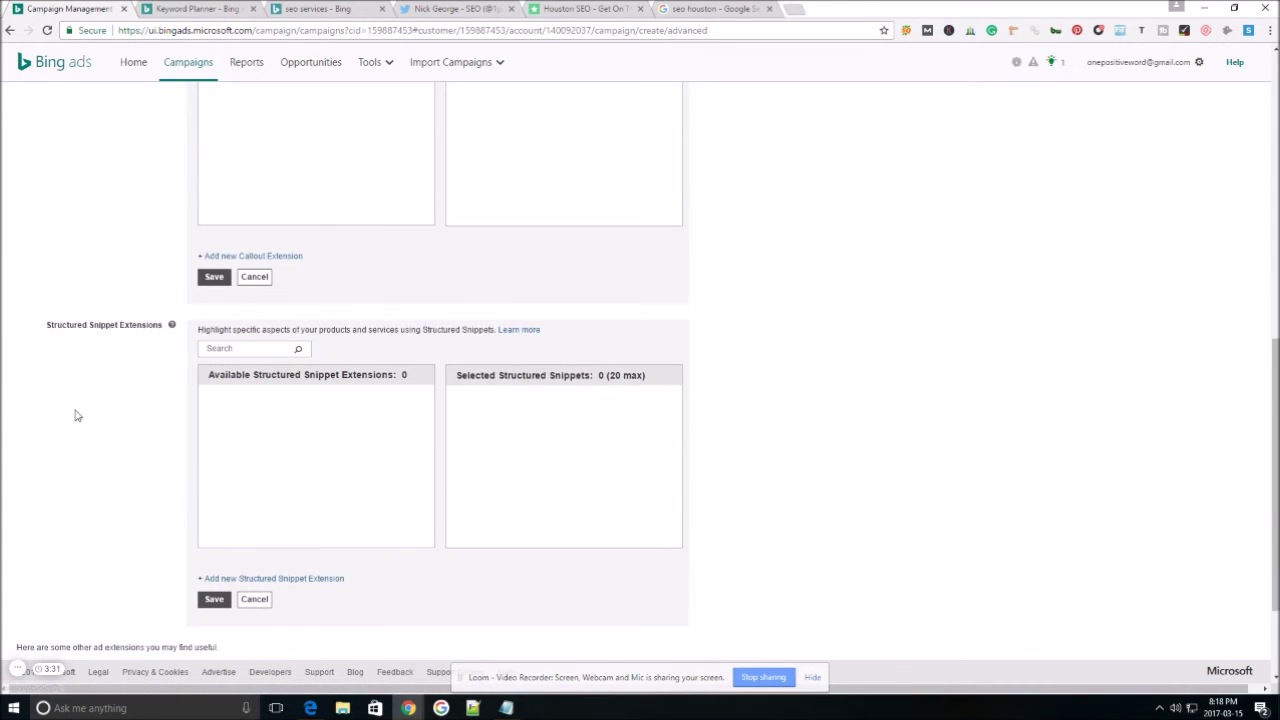
drag(33, 326, 207, 325)
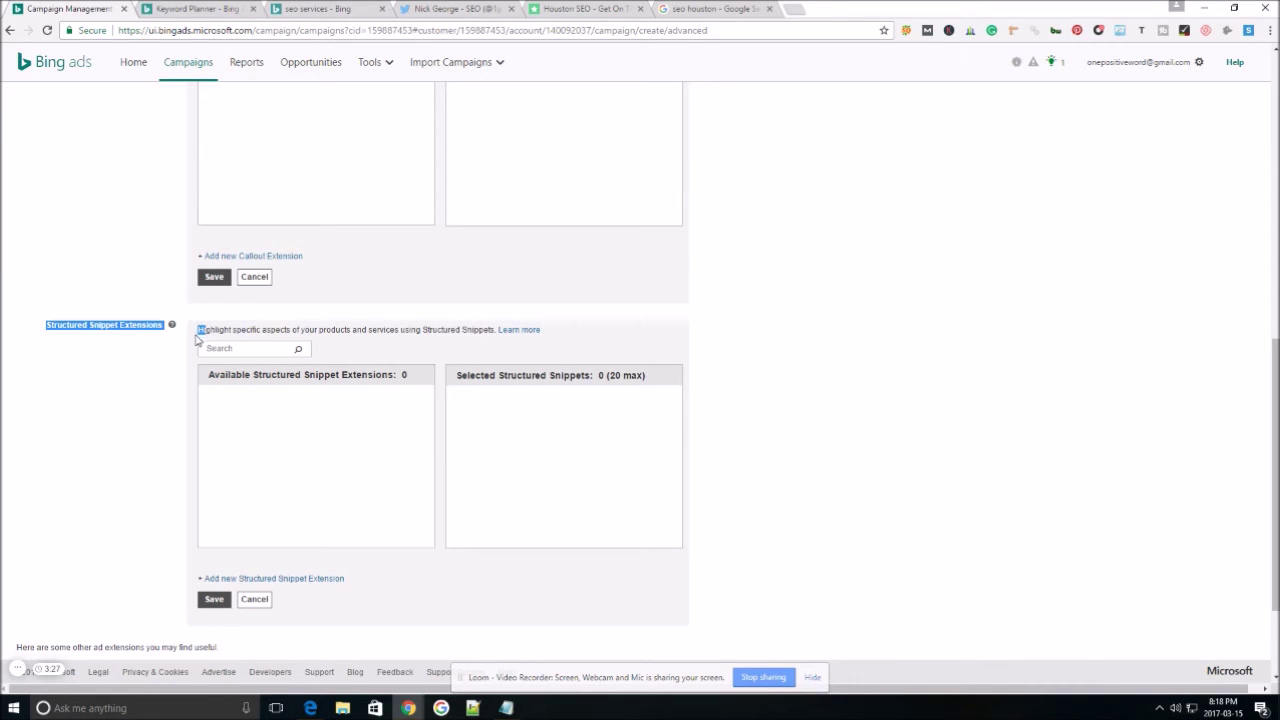
click(148, 392)
click(200, 8)
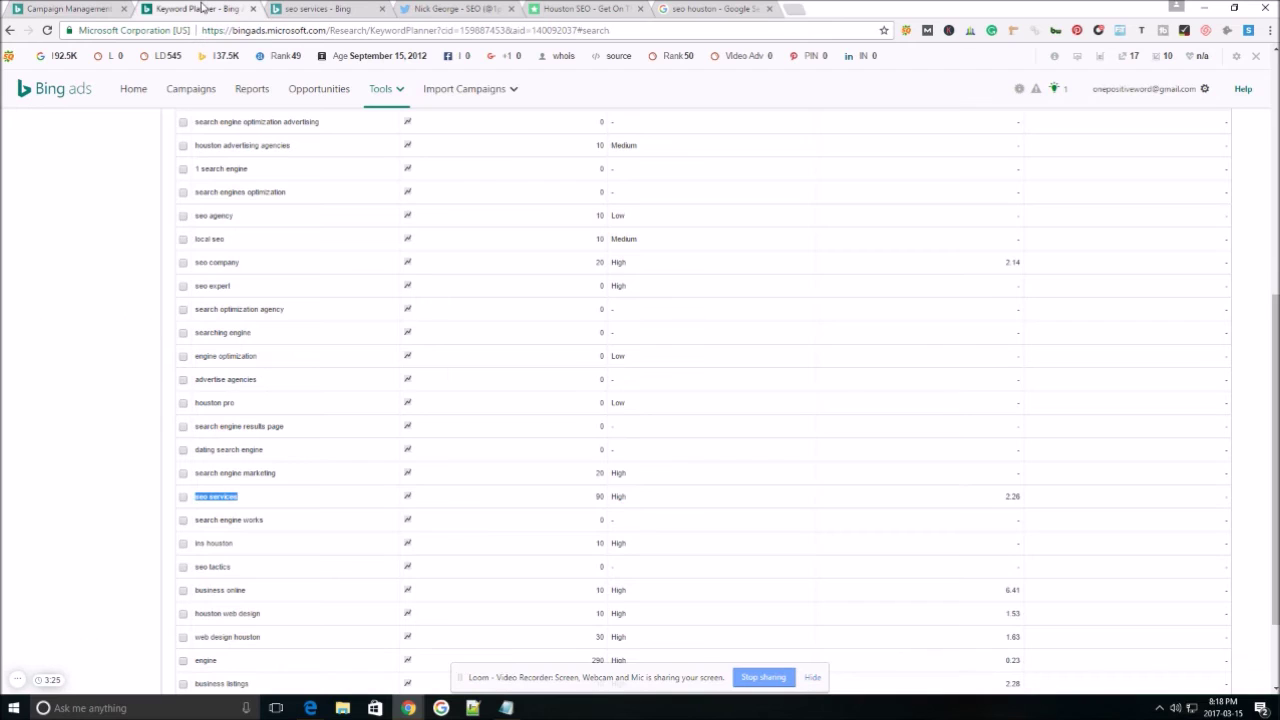
click(348, 8)
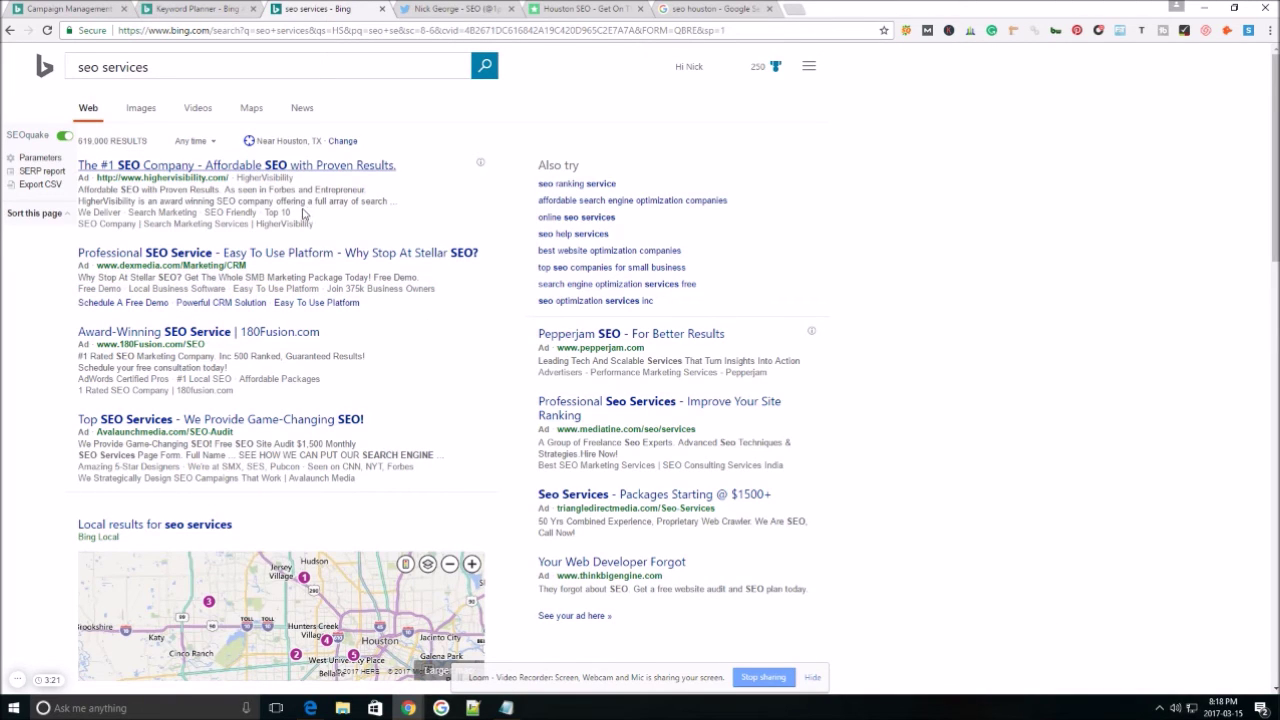
drag(294, 212, 100, 215)
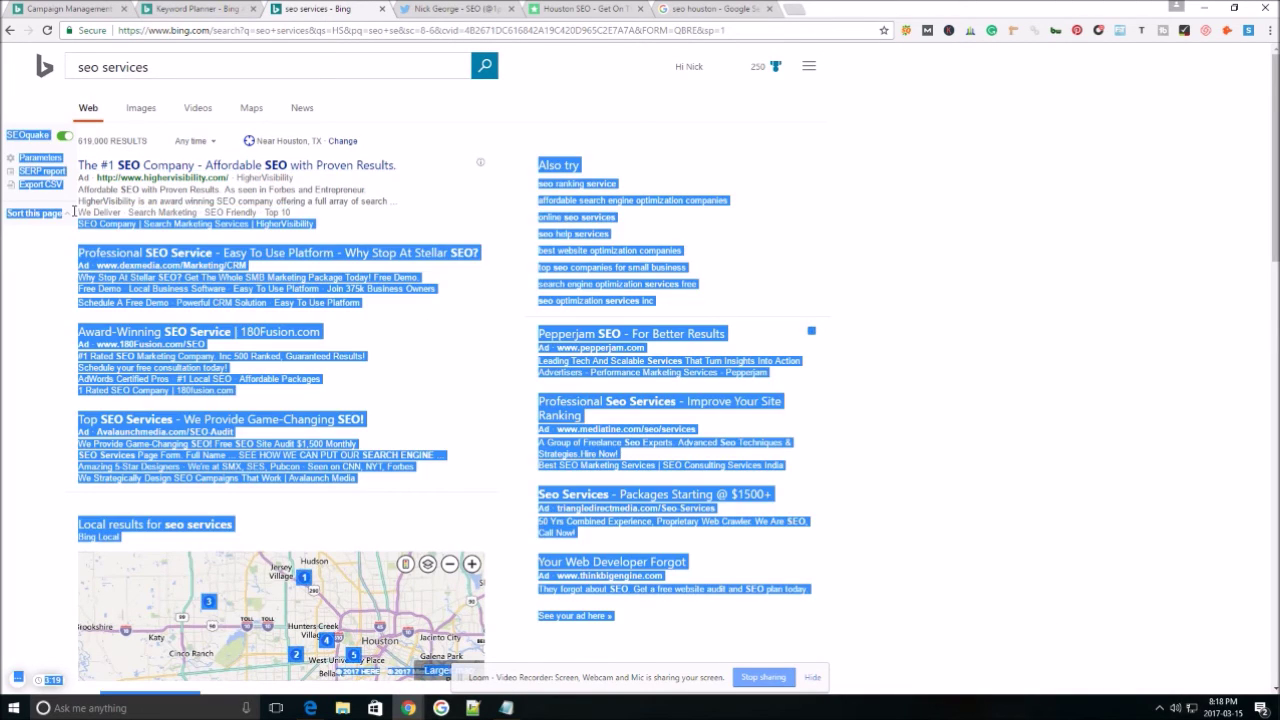
drag(73, 212, 88, 206)
drag(326, 230, 78, 222)
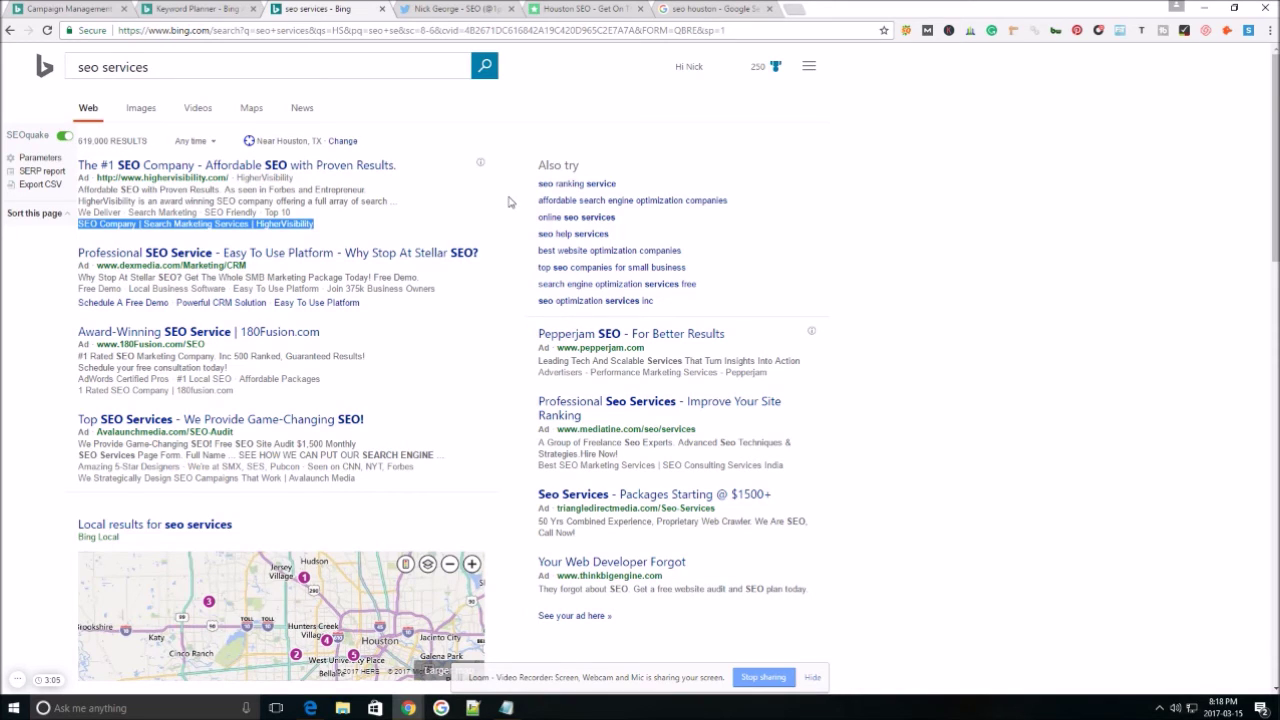
Examine both snippet entries under the mediatine.com ad in the Bing results and return to the campaign's ad extensions
drag(784, 466, 537, 472)
click(537, 472)
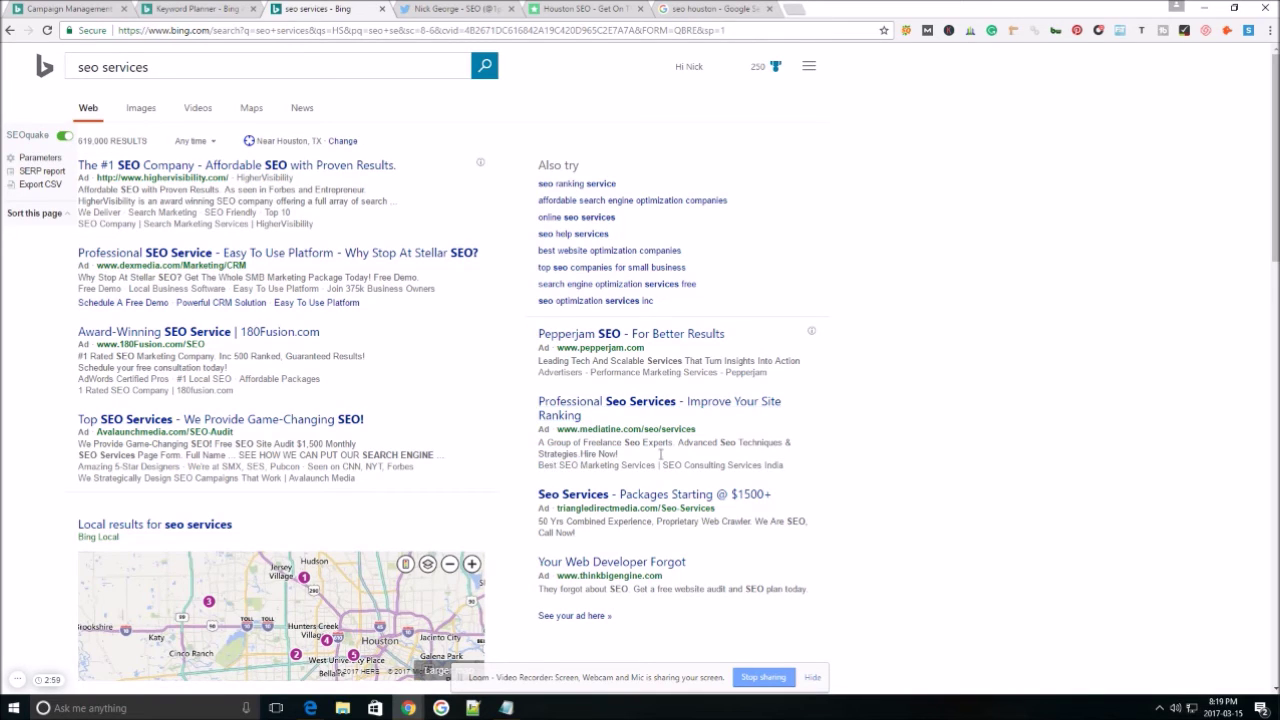
shift+click(658, 465)
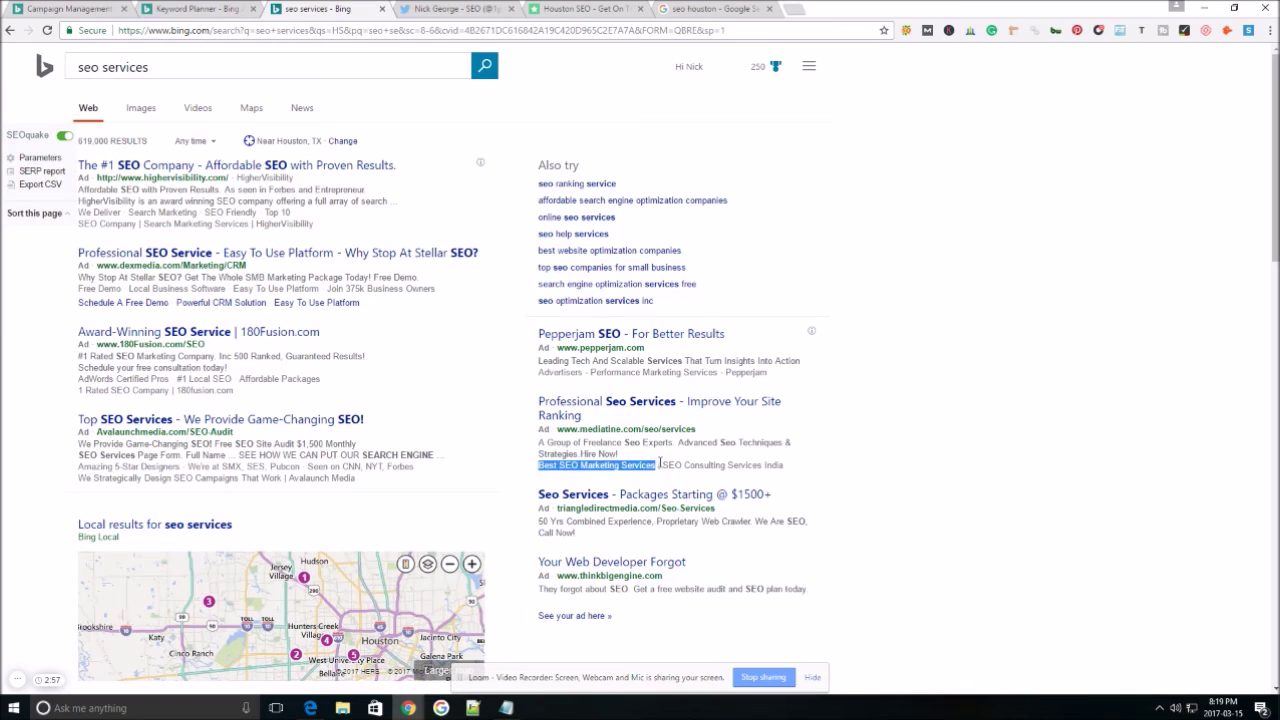
drag(660, 465, 796, 463)
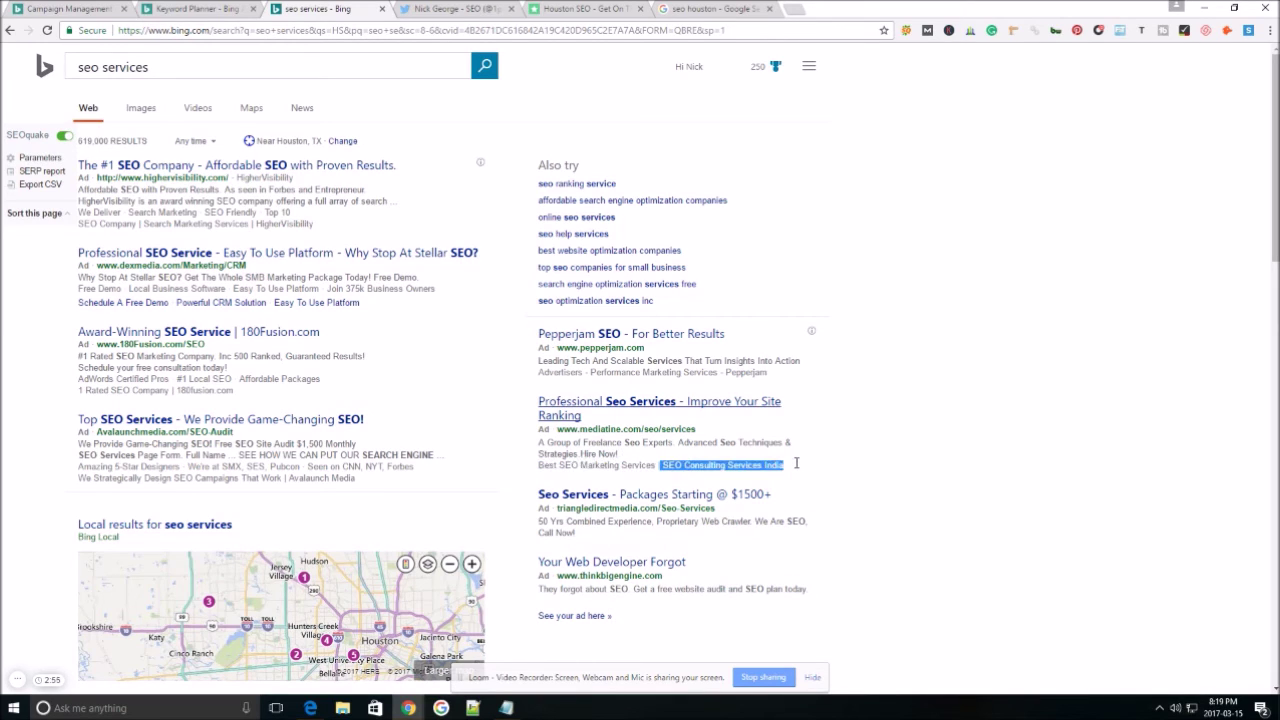
click(875, 387)
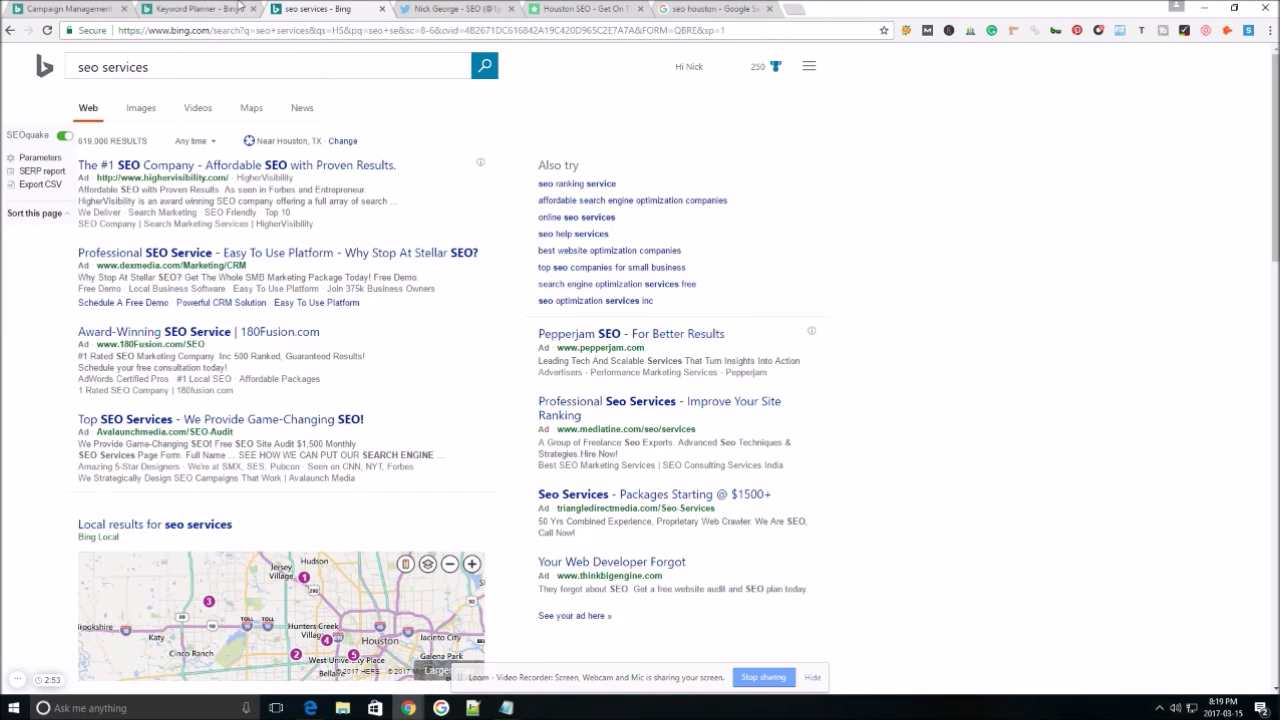
click(78, 8)
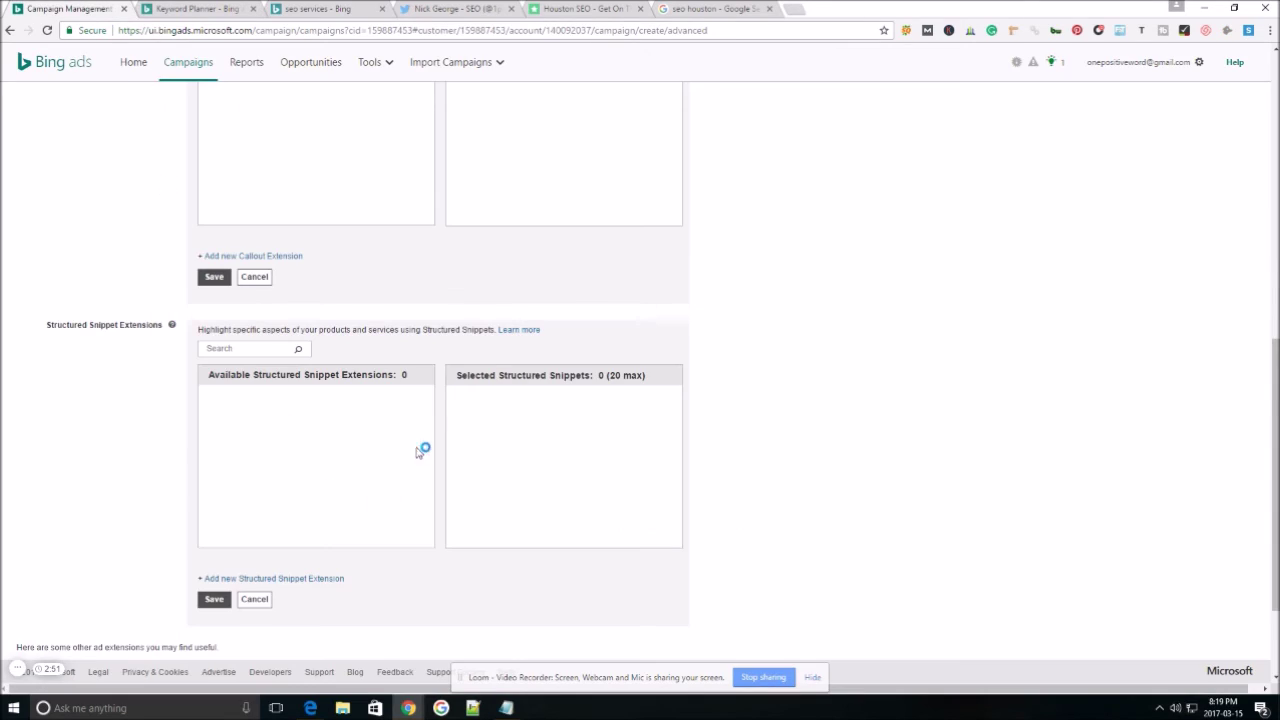
Look over the other available ad extensions and check the dexmedia.com ad in the Bing results again for comparison
scroll(421, 451, down, 2)
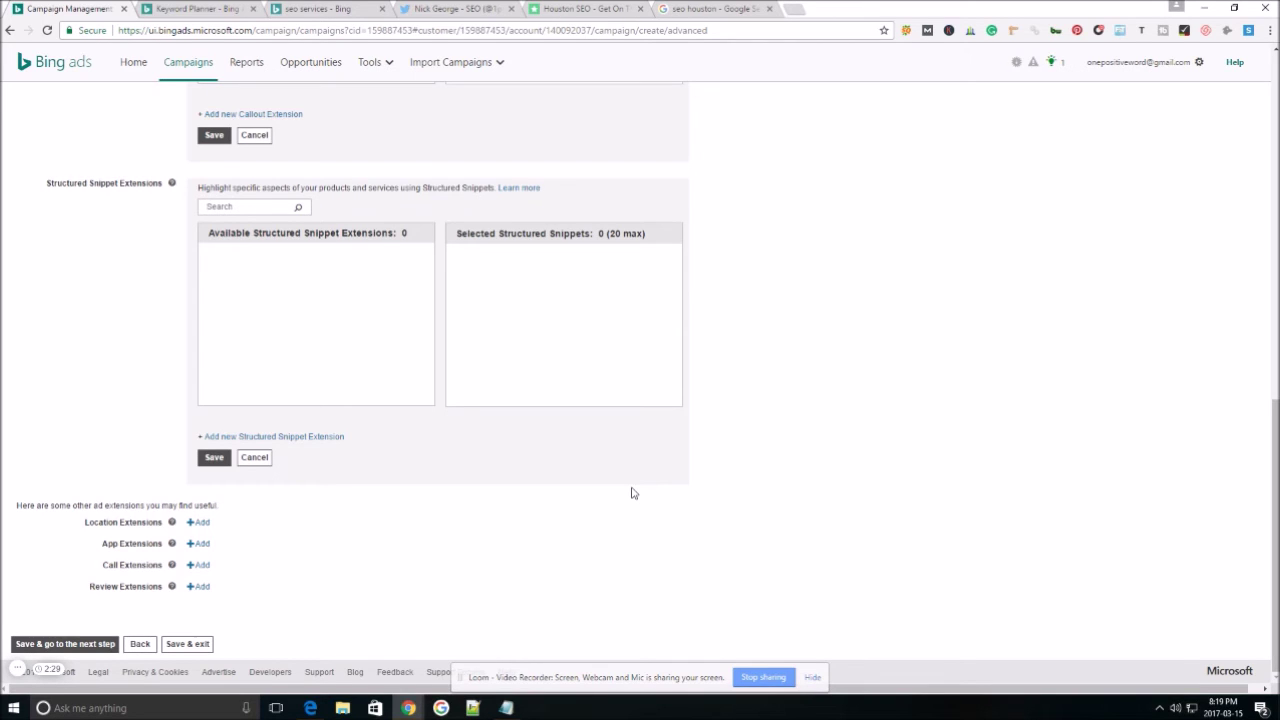
click(282, 8)
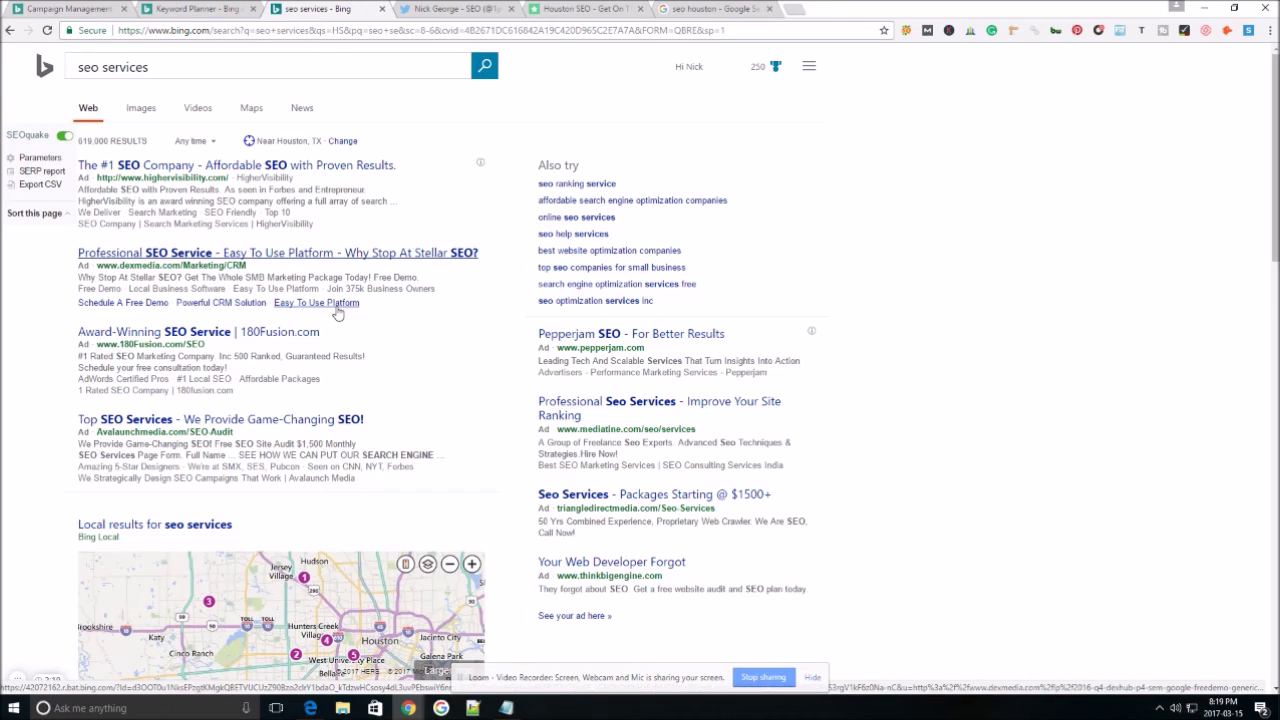
click(195, 8)
click(62, 8)
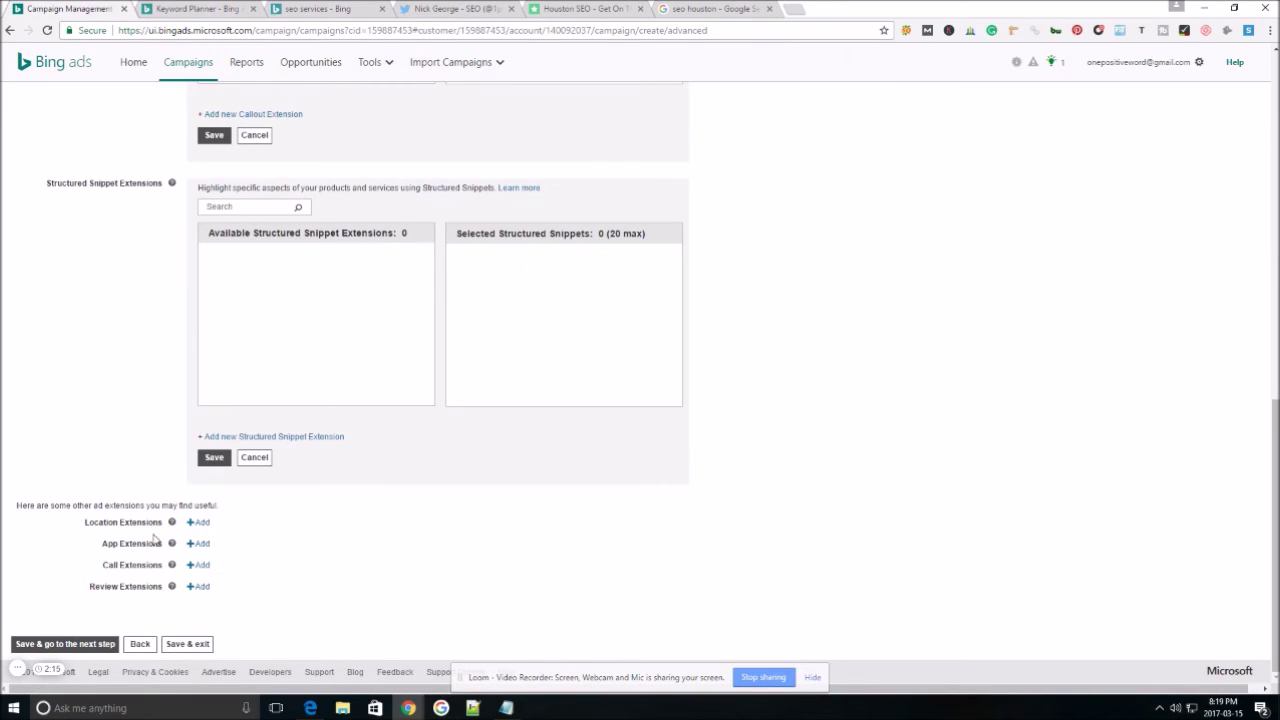
Review the App, Call and Review Extensions entries among the other ad extensions without adding any
drag(98, 545, 163, 547)
click(367, 567)
drag(102, 566, 156, 566)
click(519, 534)
drag(102, 565, 248, 571)
click(141, 612)
drag(88, 586, 164, 587)
click(558, 585)
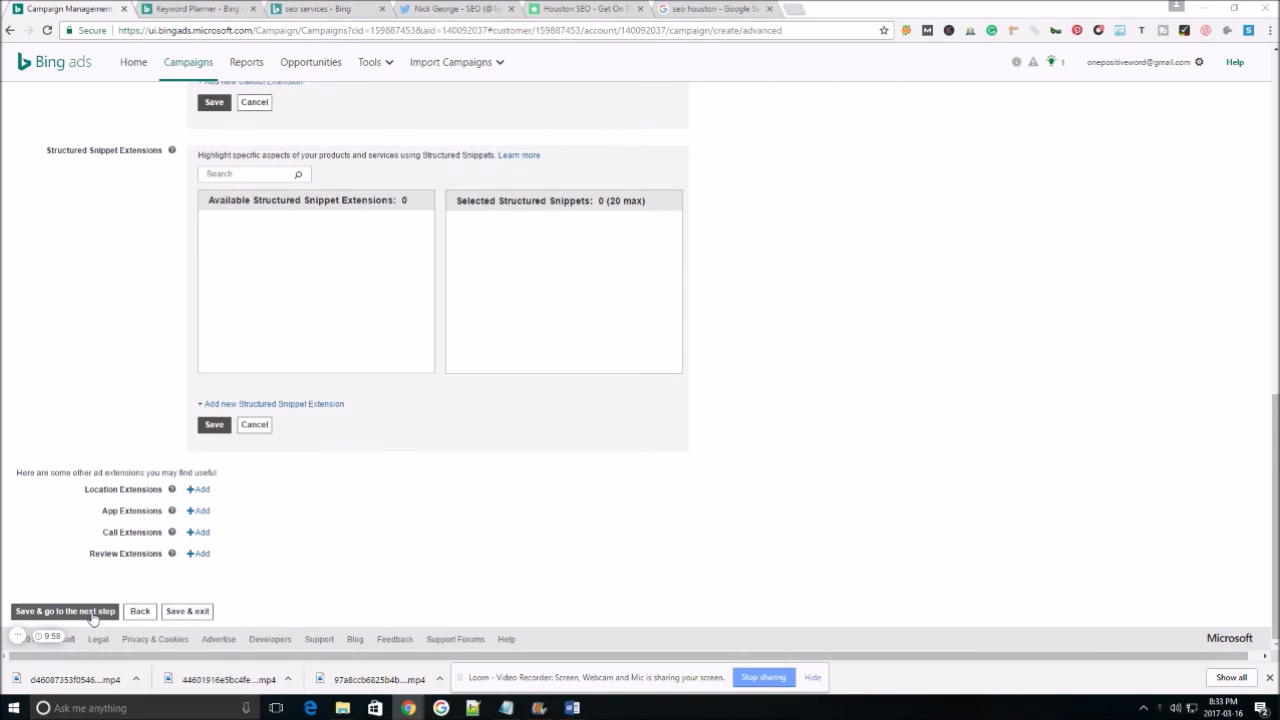
Save the ads and ad extensions stage, continue to Budget & bids and check the individual daily campaign budget
click(92, 612)
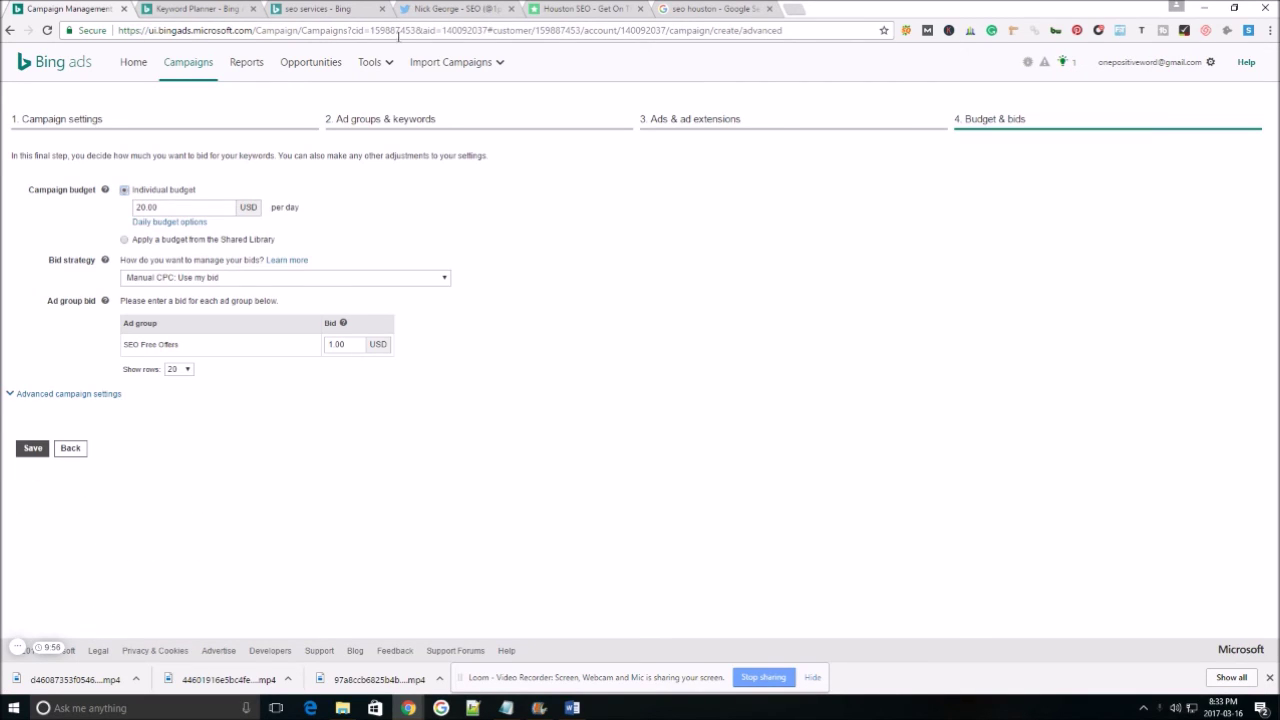
click(205, 205)
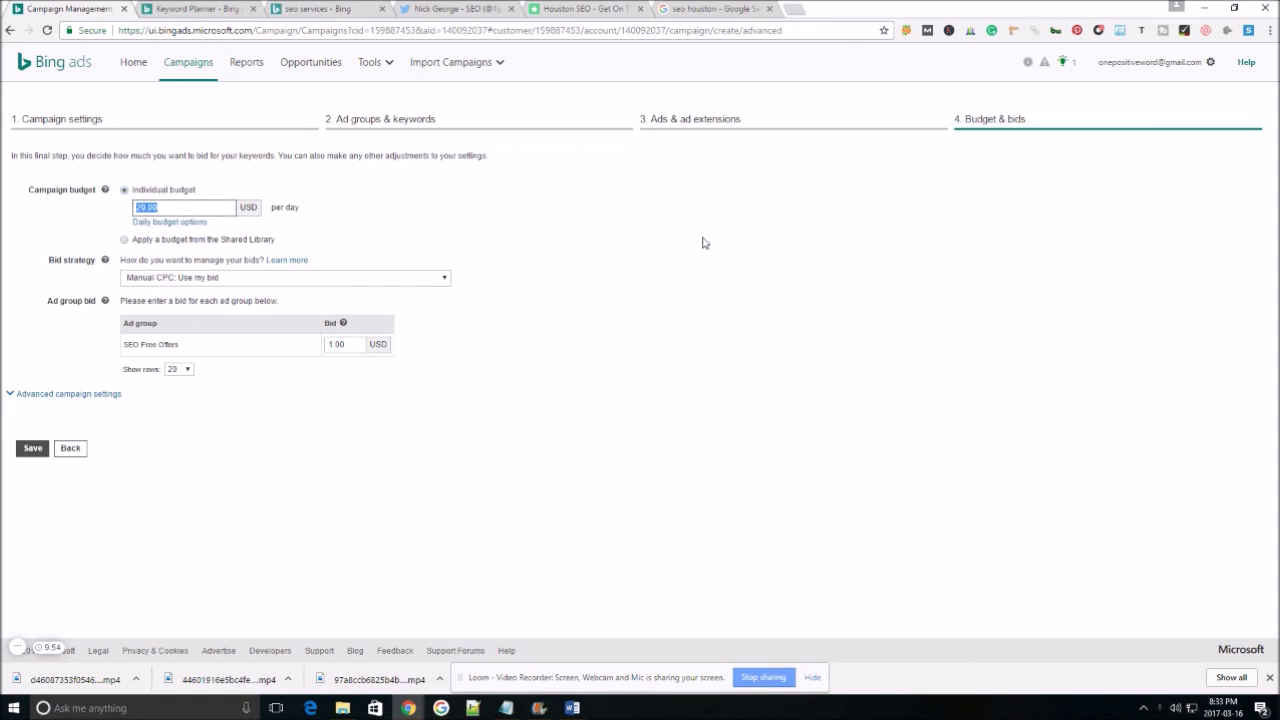
click(470, 234)
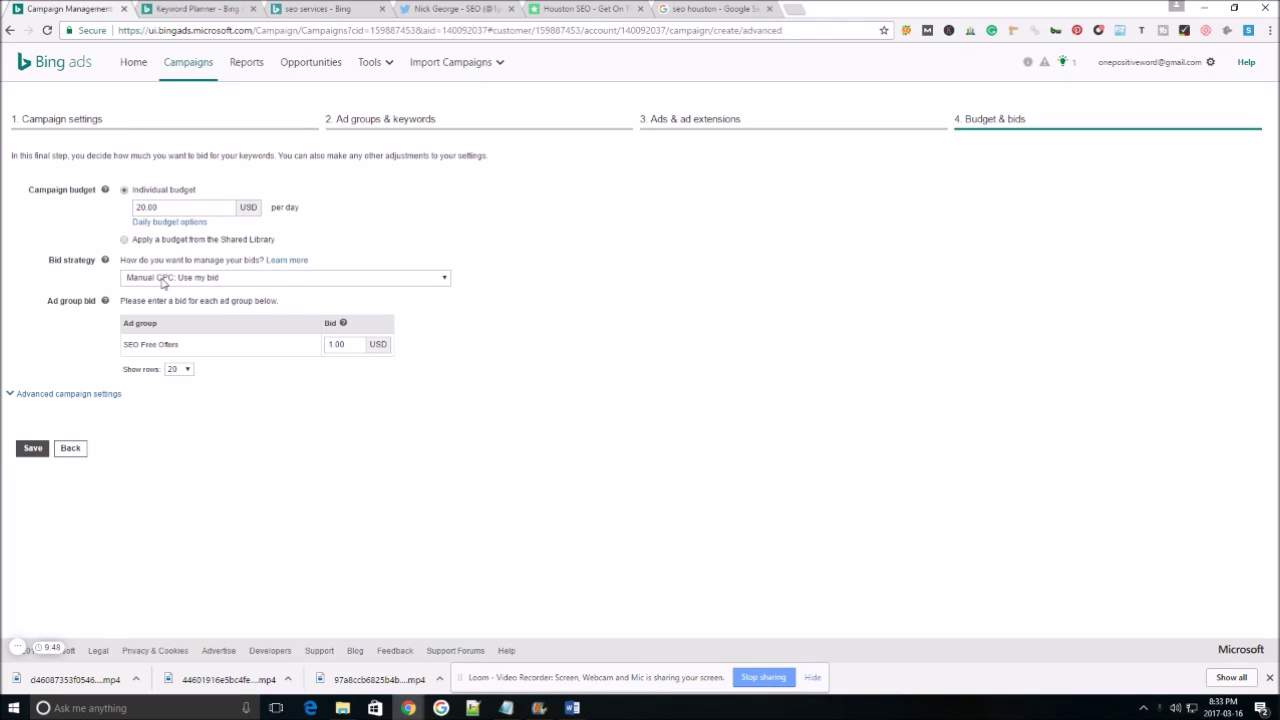
Check the SEO Free Offers ad group bid and review the location, ad schedule and device targeting entries in the advanced campaign settings
double_click(340, 344)
click(650, 323)
click(50, 396)
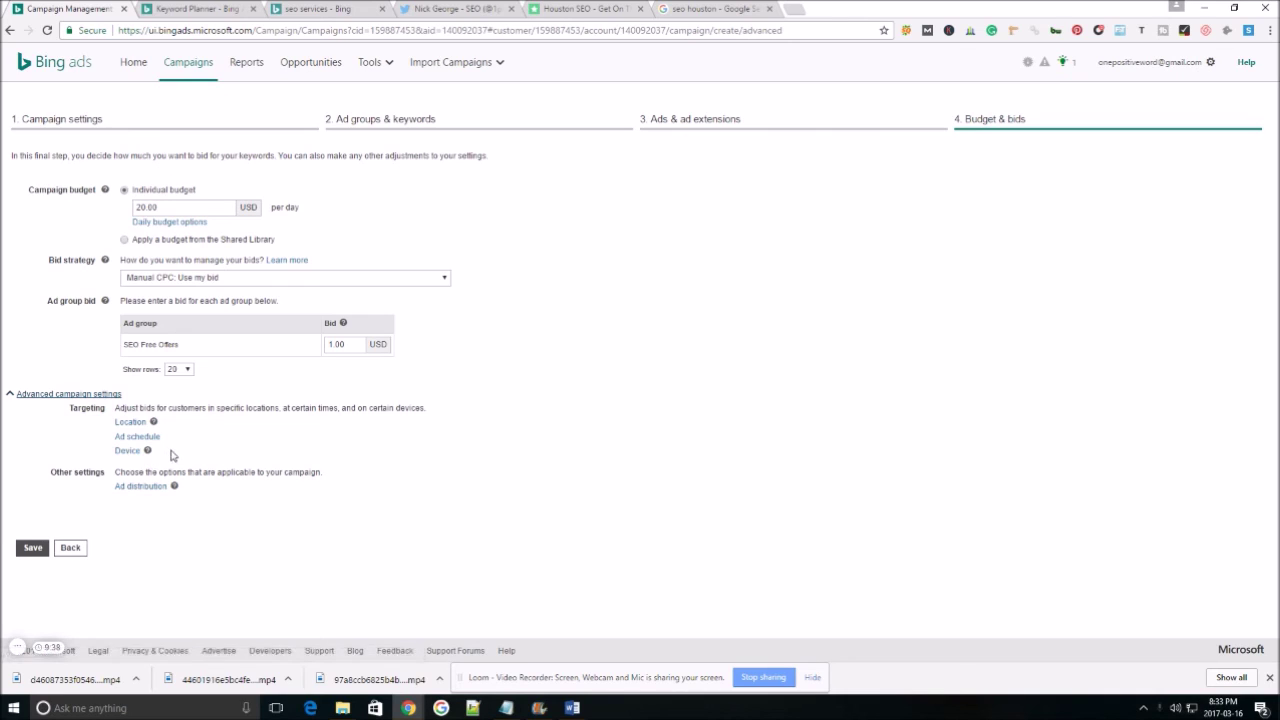
drag(170, 455, 117, 425)
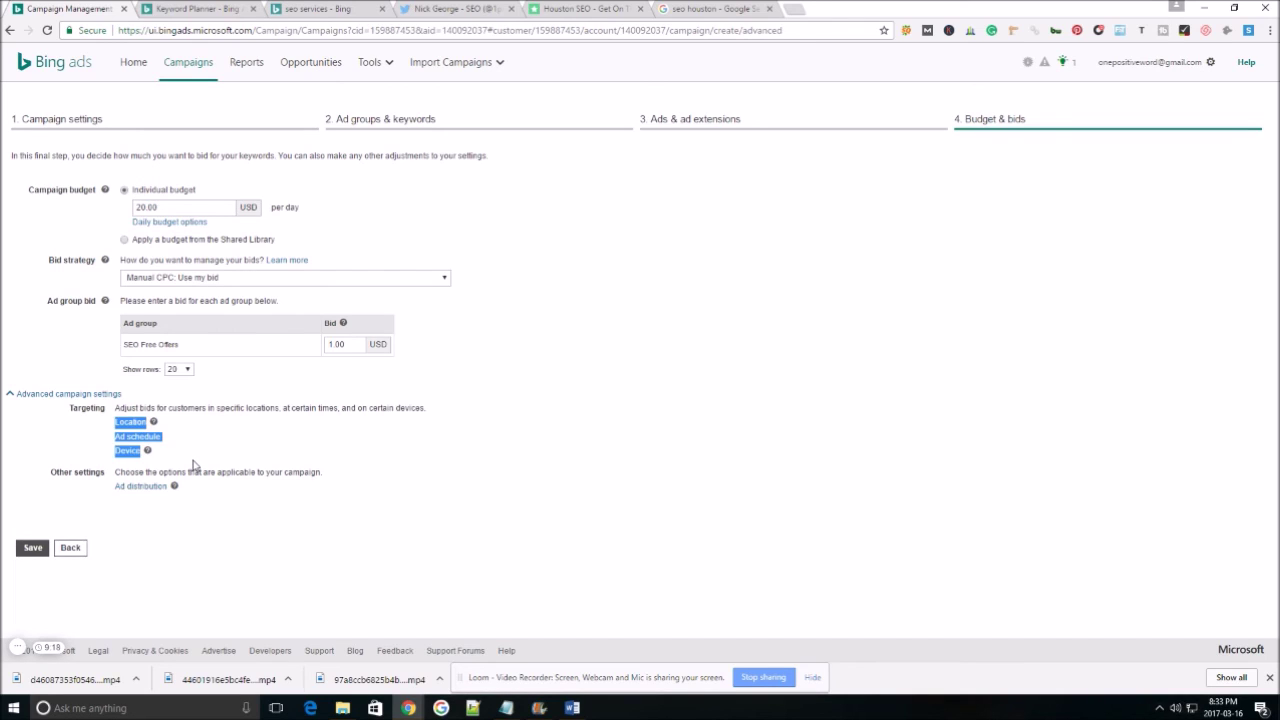
click(240, 517)
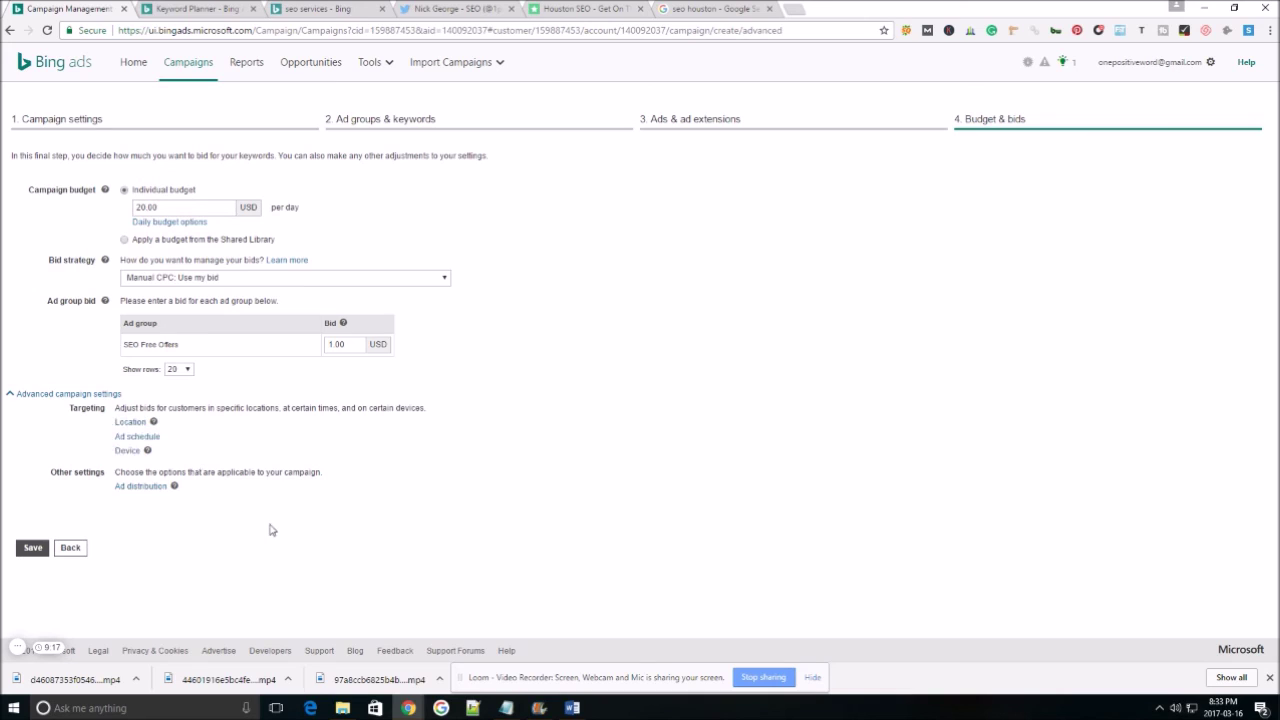
Restrict the campaign's ad distribution on the search network to Bing, AOL, and Yahoo search (owned and operated) only
click(139, 485)
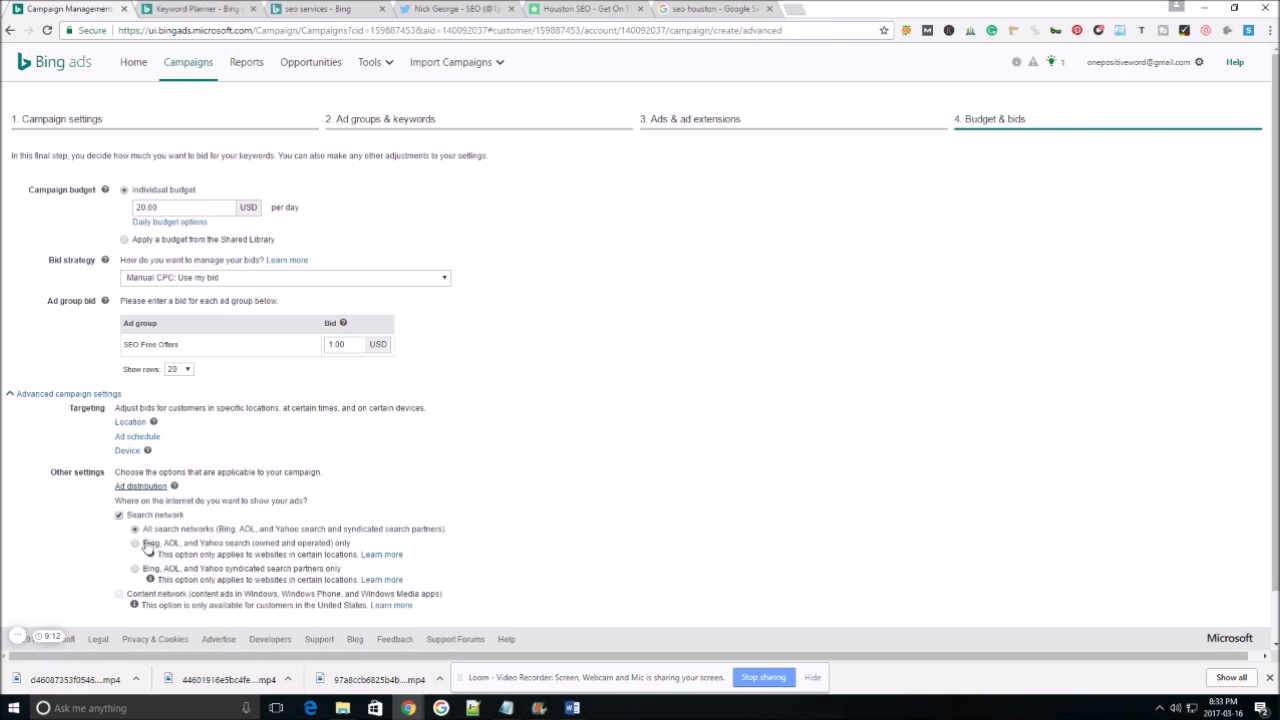
scroll(147, 547, down, 1)
click(135, 489)
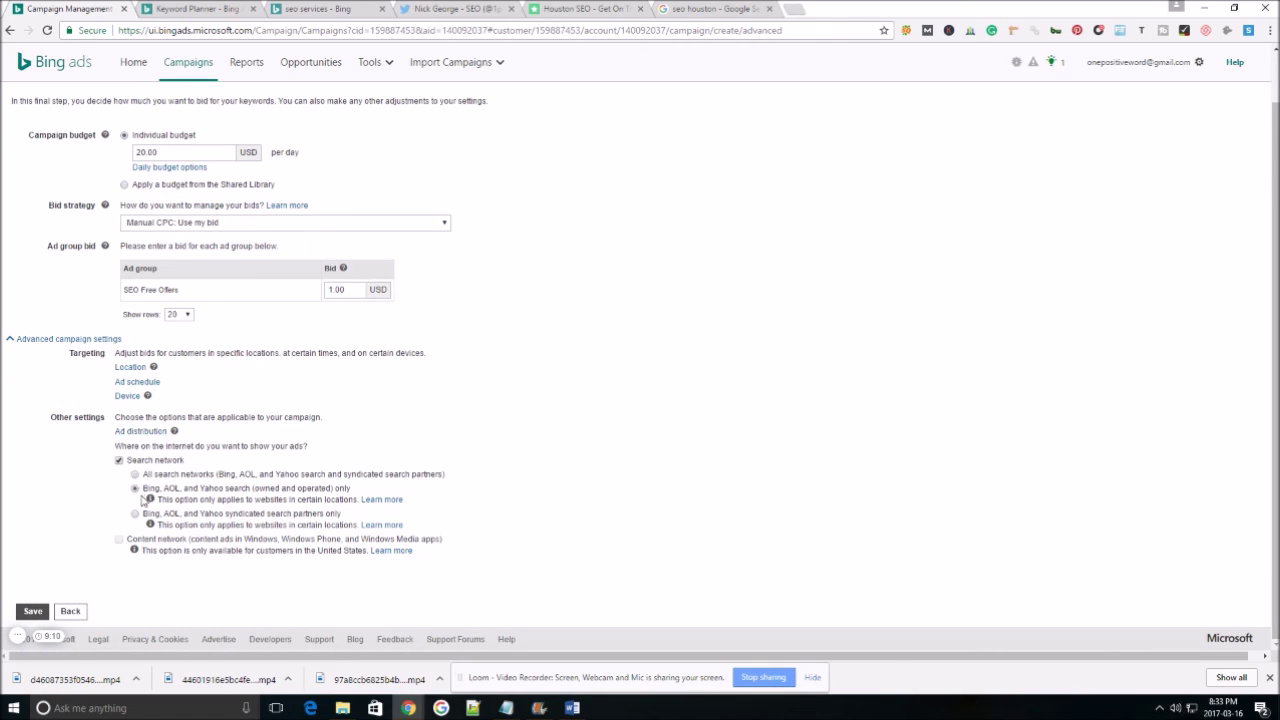
drag(162, 488, 352, 496)
click(647, 474)
Save the campaign's budget and bids stage and check the SEO campaign's delivery status in the campaign list
click(30, 610)
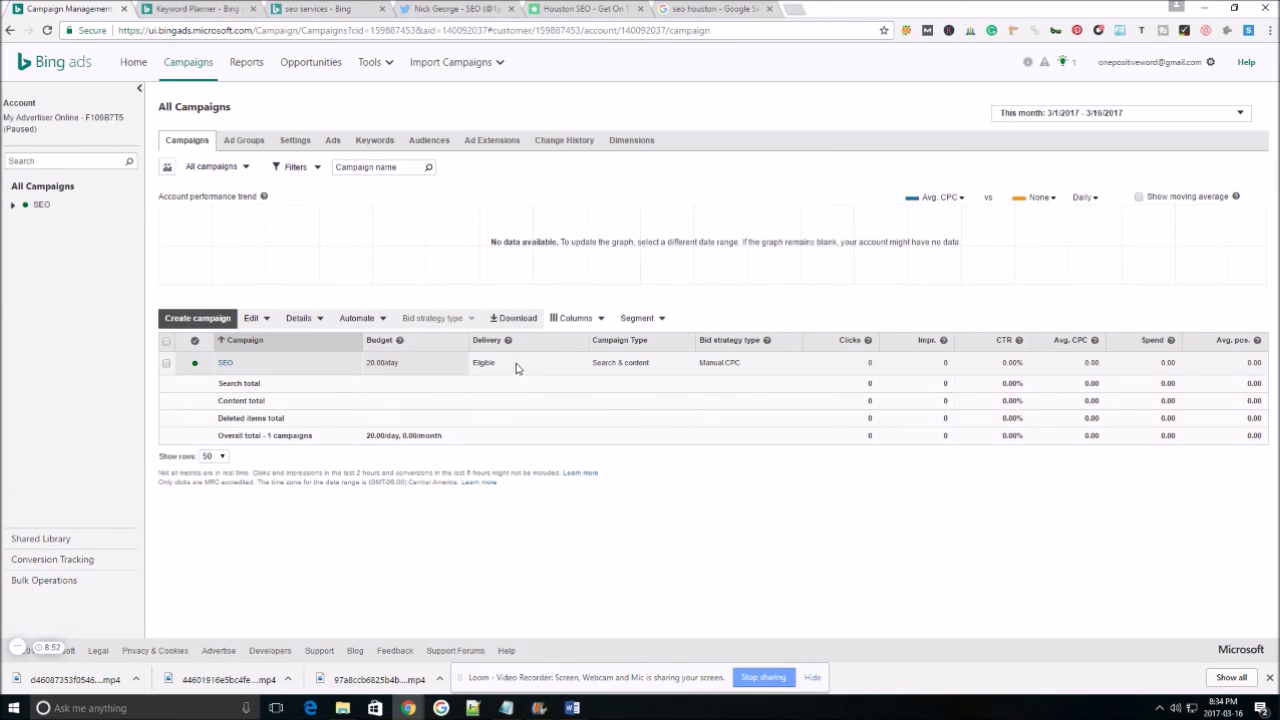
drag(516, 368, 457, 363)
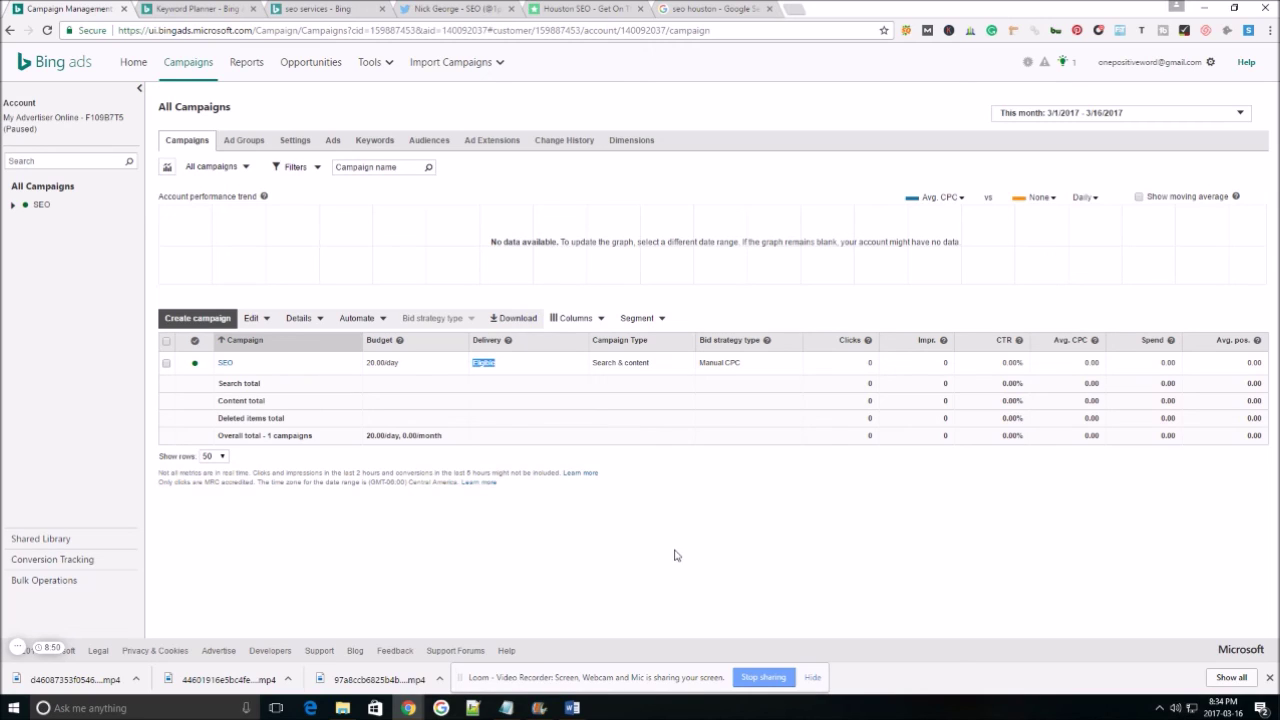